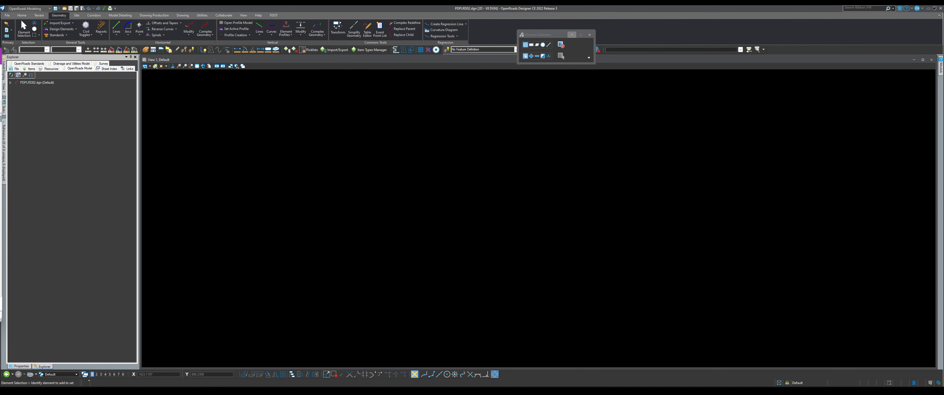
Switch to Foxit PDF Editor and examine the plan view and cross sections in POND 131A2.pdf and POND A.pdf
left_click_drag(0, 61, 490, 124)
left_click(594, 122)
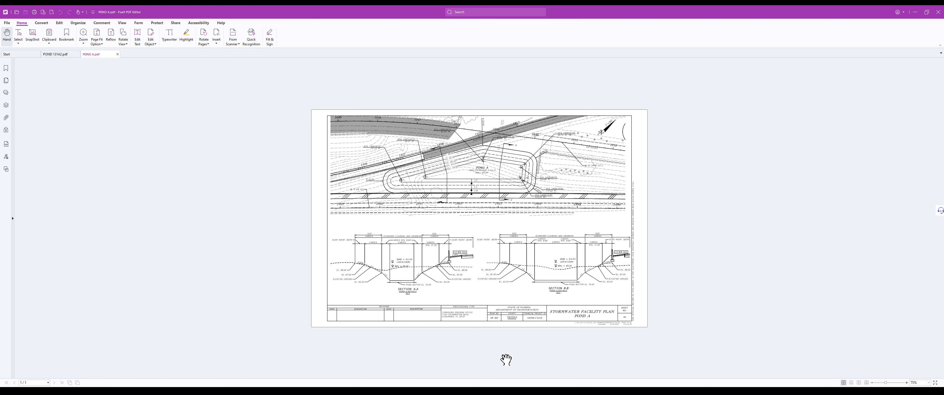
left_click(57, 55)
scroll(422, 158, "down", 5, "ctrl")
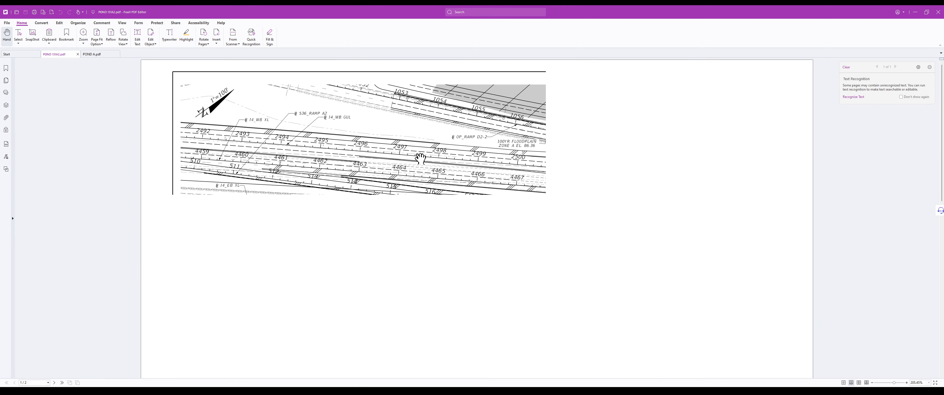
scroll(422, 158, "down", 2, "ctrl")
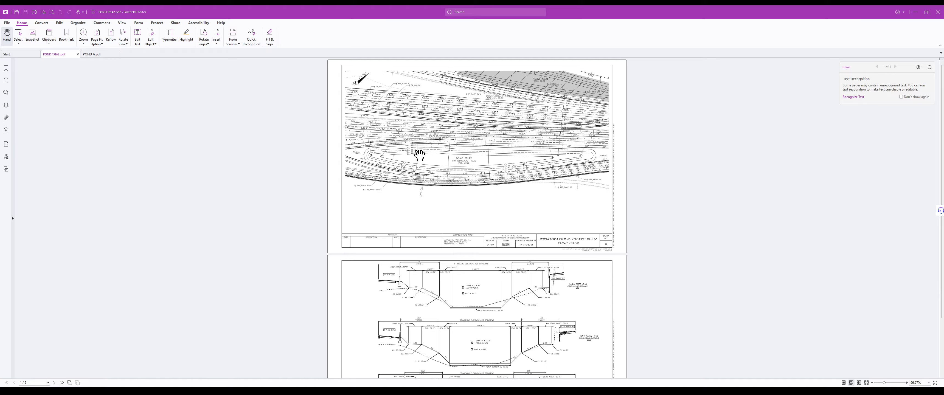
scroll(420, 155, "down", 1, "ctrl")
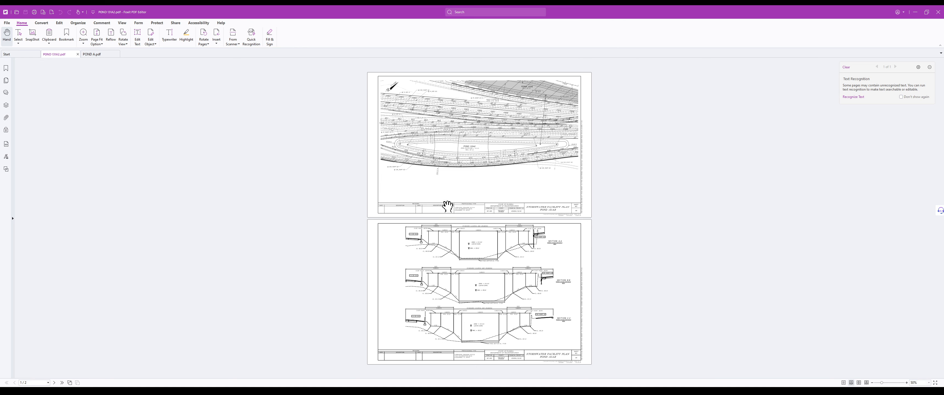
scroll(423, 130, "up", 3, "ctrl")
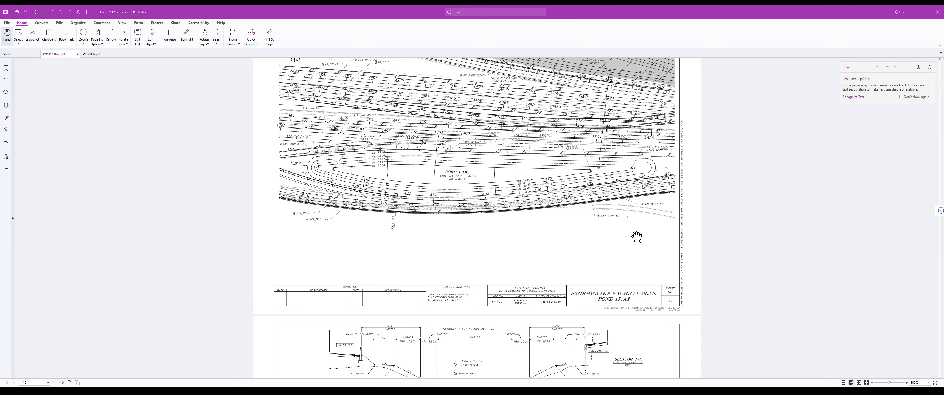
scroll(516, 191, "down", 2)
scroll(515, 191, "down", 10)
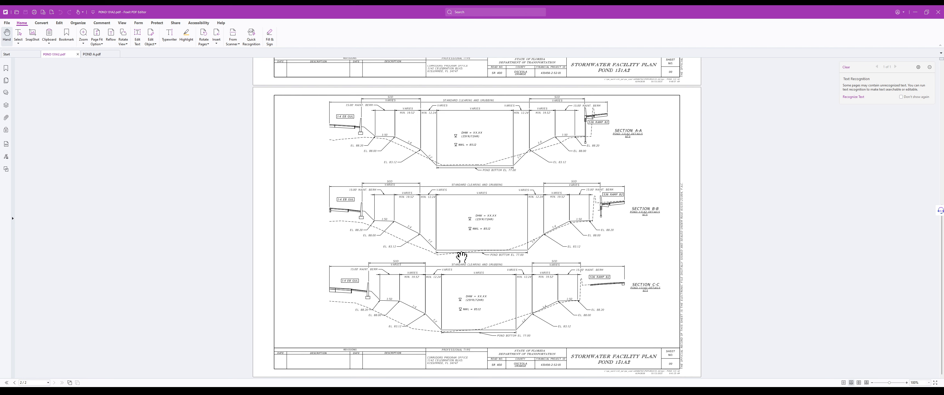
scroll(442, 288, "up", 3)
scroll(442, 289, "up", 2)
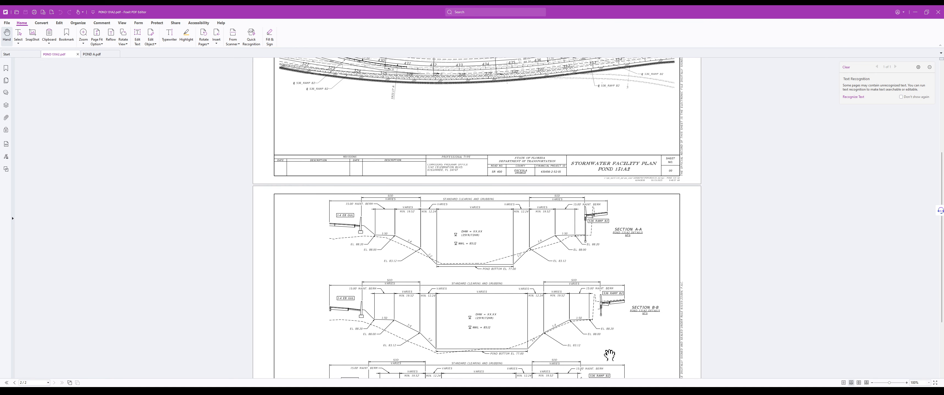
key("ctrl+Tab")
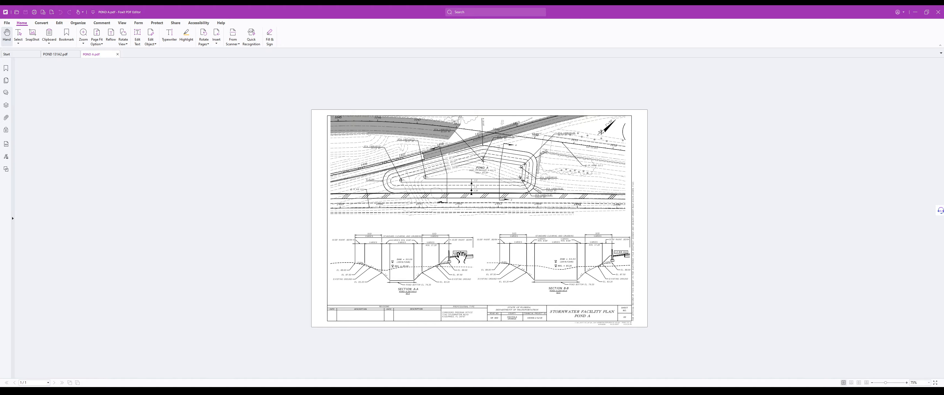
left_click(915, 12)
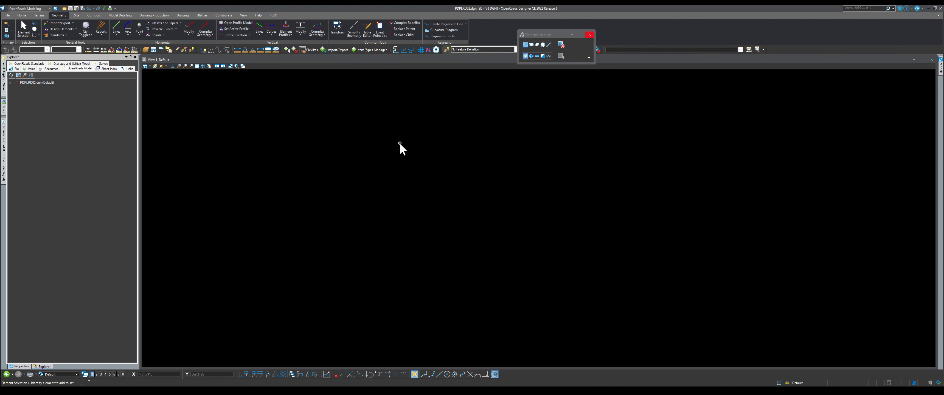
Start attaching references and add the PDPLRD00 pond 2D work file to the selected documents
key("ctrl+r")
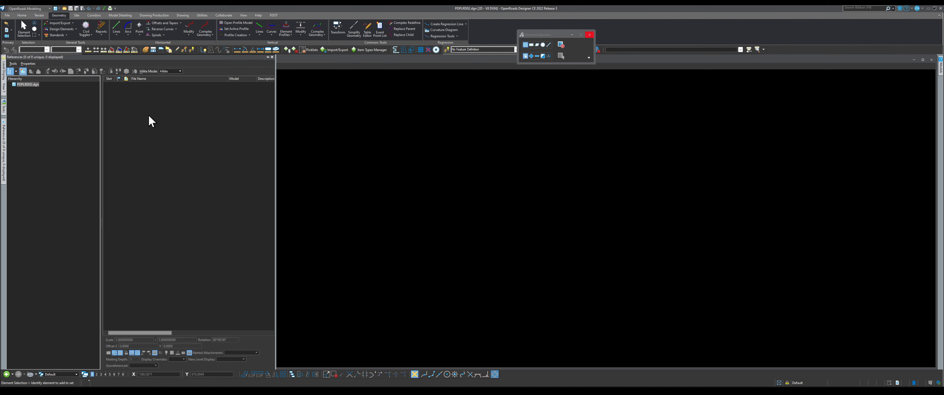
left_click(22, 72)
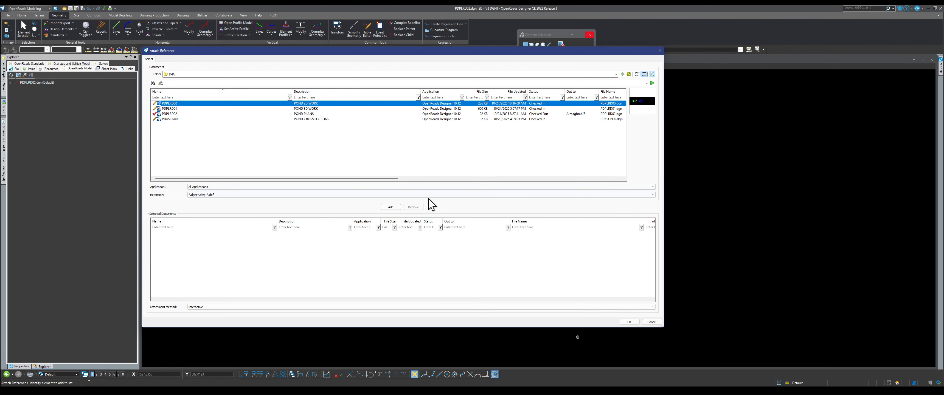
left_click(391, 207)
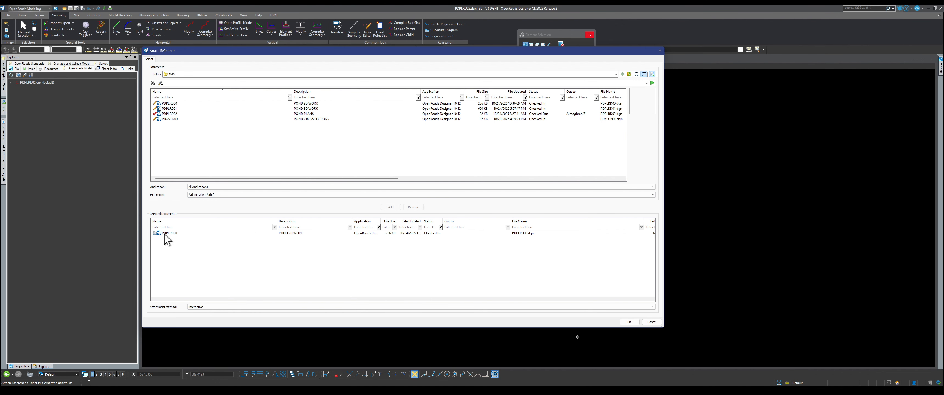
Browse to the project's Survey folder and add TOPORD401.dgn, the NEW 2025 topo container, to the selected documents
left_click(629, 75)
scroll(192, 142, "up", 2)
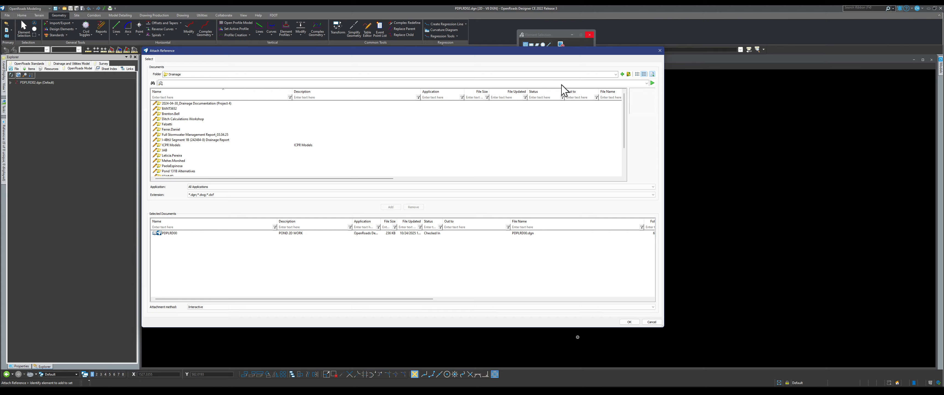
left_click(630, 74)
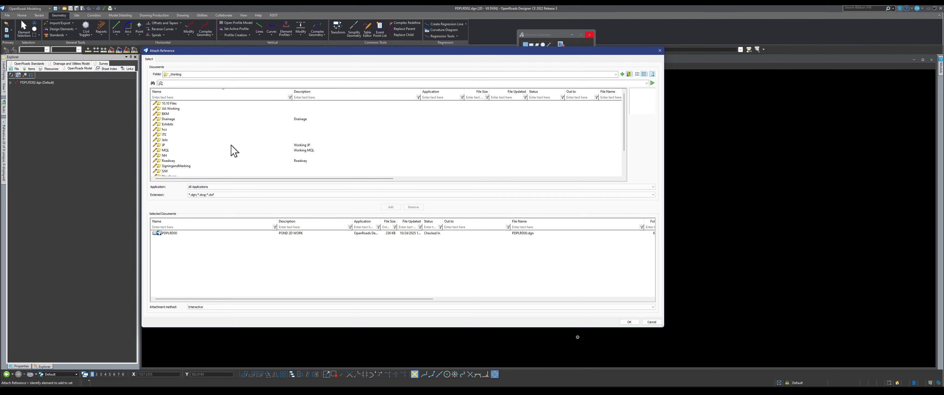
scroll(233, 151, "down", 2)
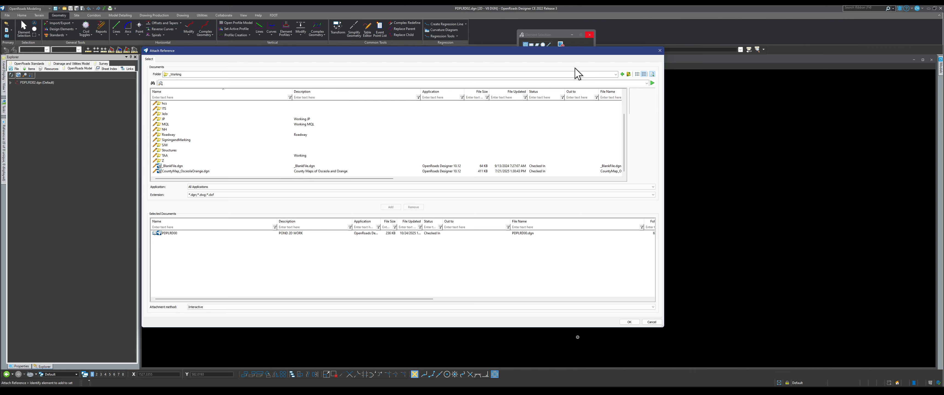
left_click(577, 73)
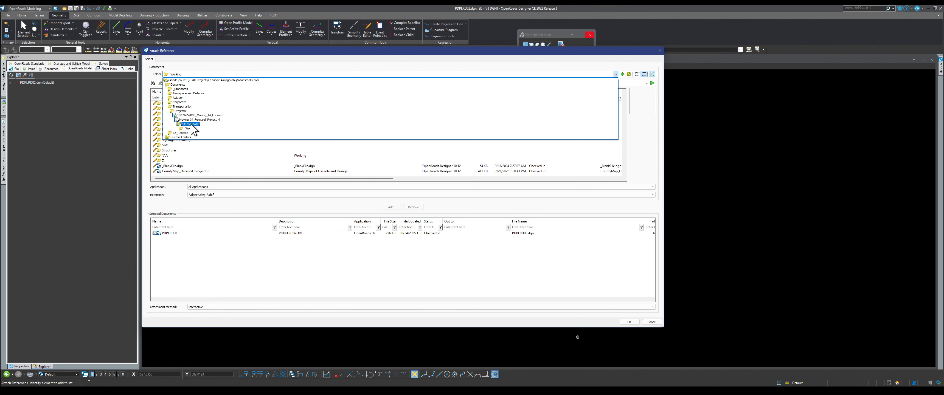
left_click(249, 119)
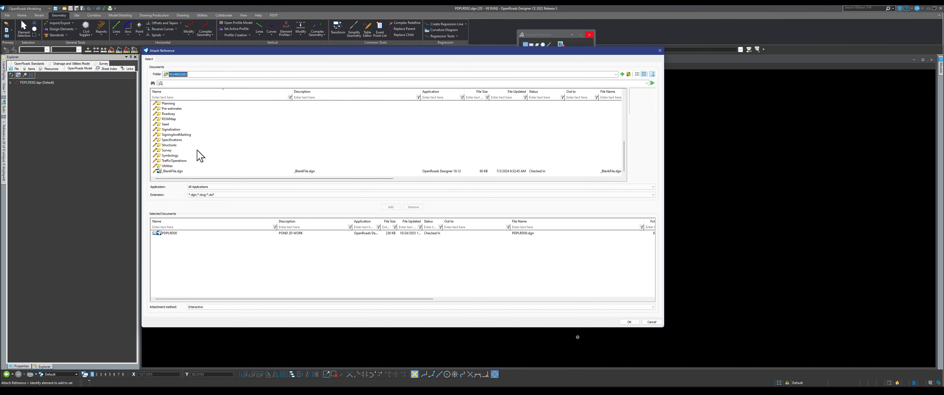
double_click(197, 150)
scroll(209, 158, "down", 1)
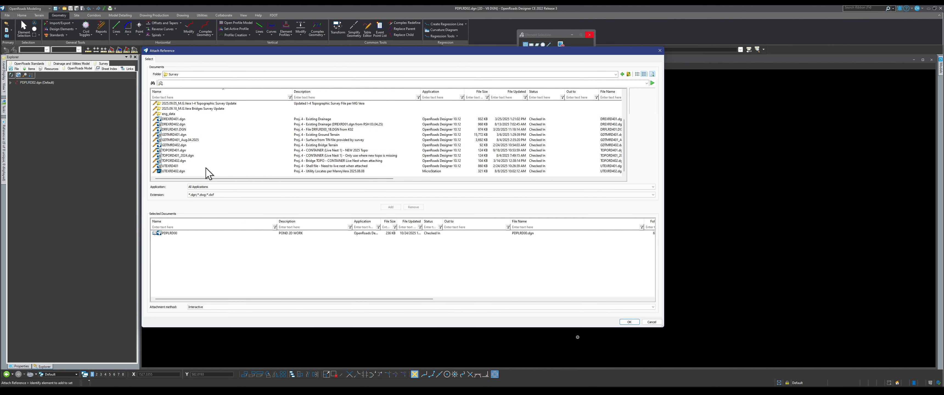
left_click(322, 150)
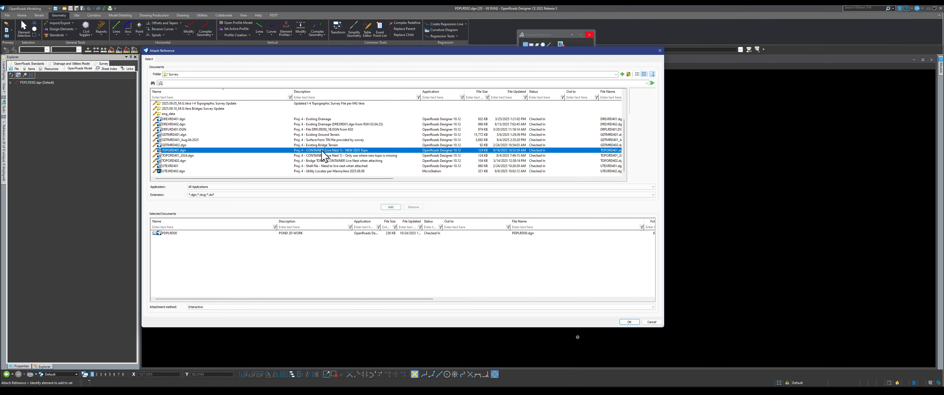
double_click(322, 152)
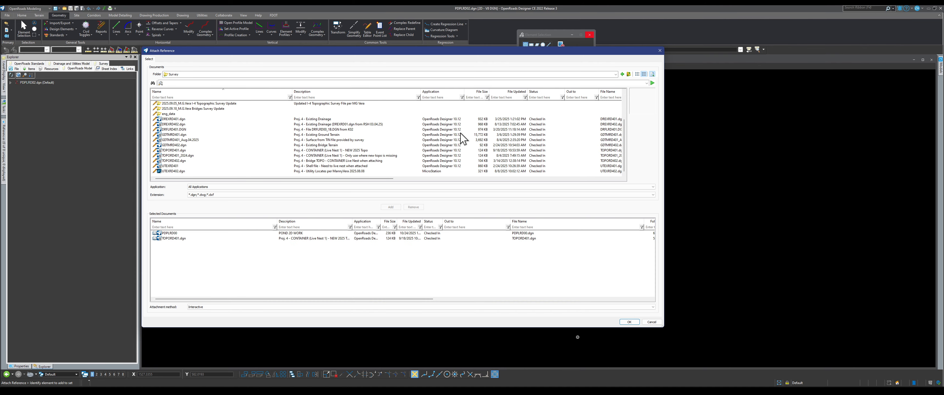
Add the mainline and ramp alignment files ALGNRD401.dgn and ALGNRD402.dgn from the Roadway folder to the selected documents
left_click(629, 74)
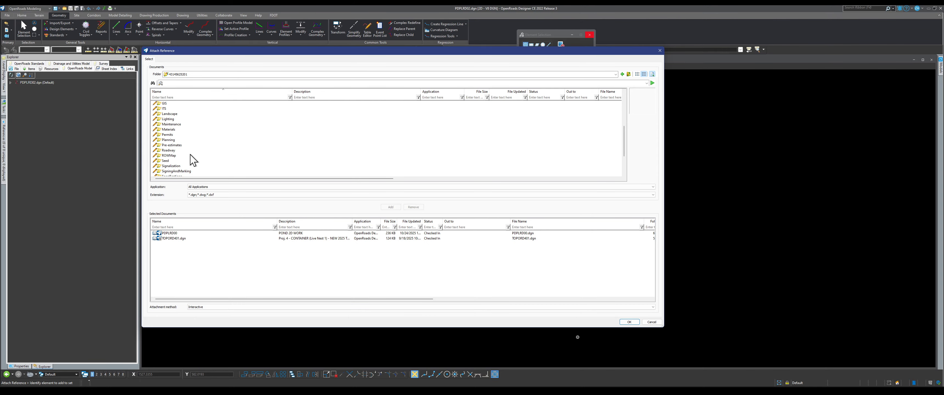
double_click(169, 150)
double_click(175, 124)
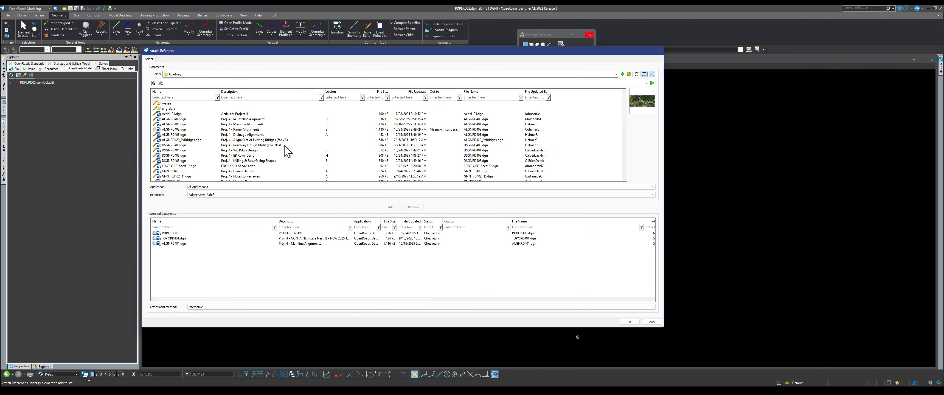
left_click(425, 130)
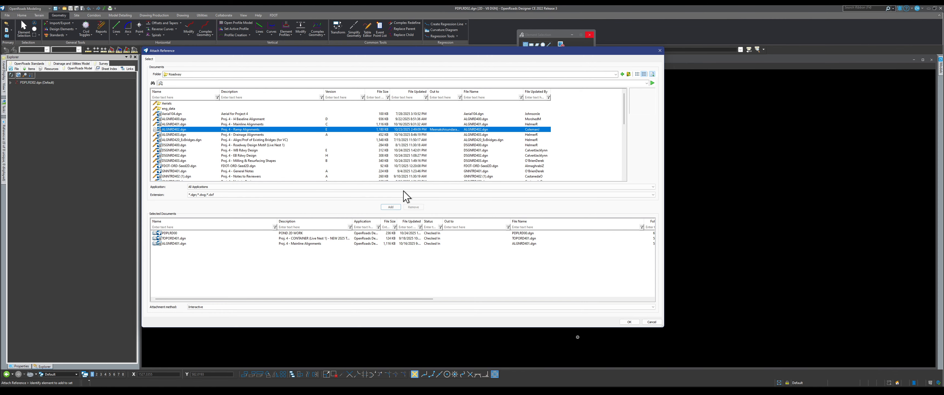
left_click(391, 207)
Add the roadway design files DSGNRD401.dgn, DSGNRD402.dgn and DSGNRD403.dgn to the selected documents
left_click(251, 136)
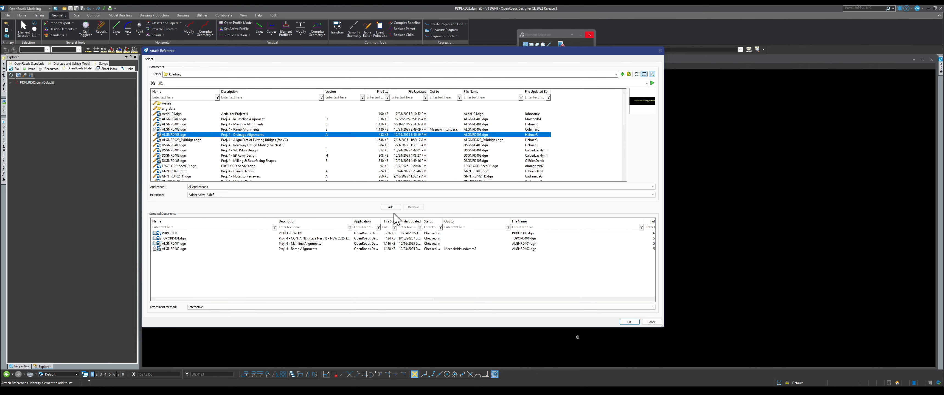
left_click(391, 208)
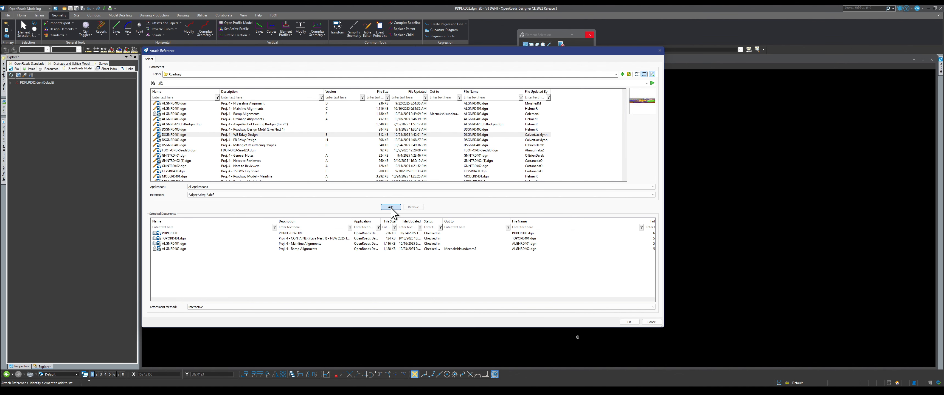
left_click(391, 207)
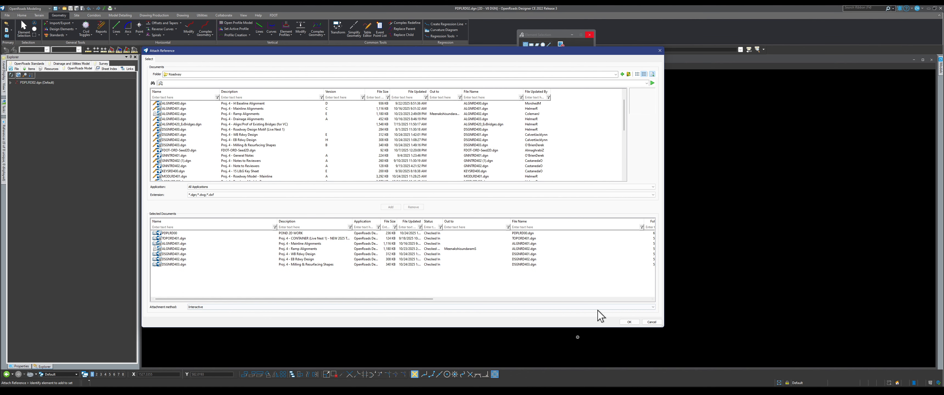
Attach the selected documents, accepting the offered attachment properties for each reference, and fit the view to all elements
left_click(630, 322)
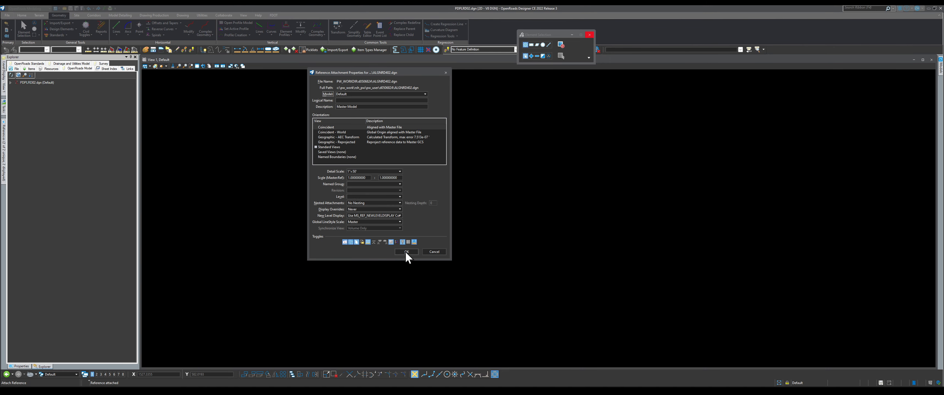
left_click(406, 252)
left_click(407, 252)
left_click(407, 252)
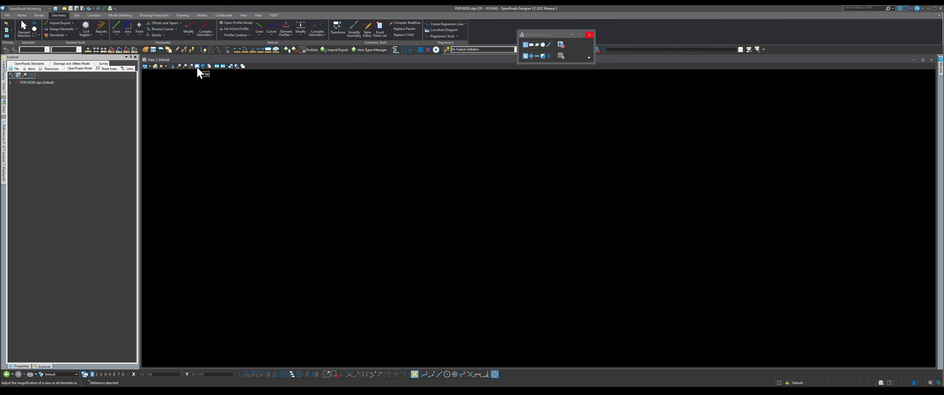
left_click(197, 66)
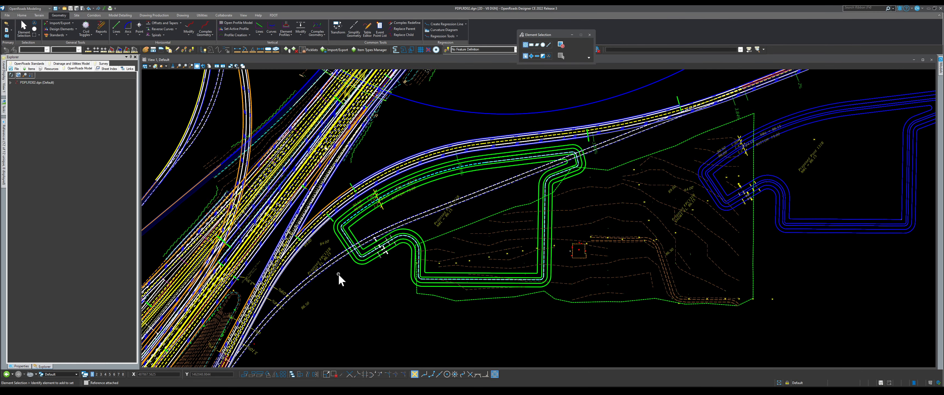
Examine the pond layout beside the ramps in the attached references and compare it with the POND A plan sheet
scroll(338, 275, "down", 2)
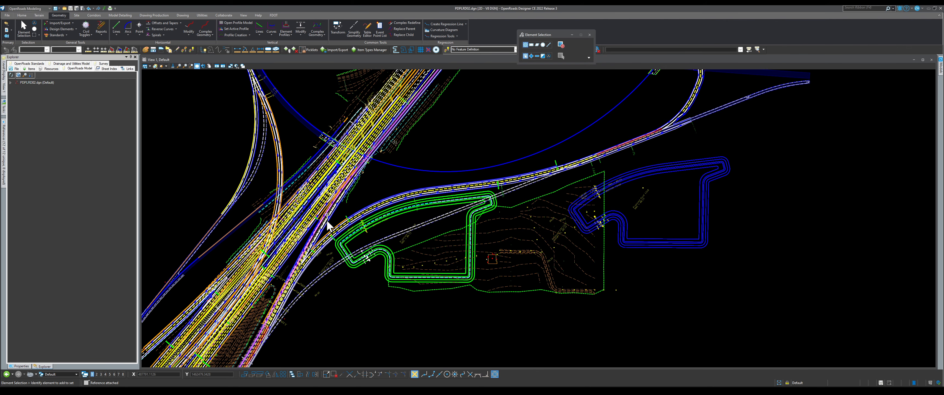
middle_click_drag(327, 220, 323, 209)
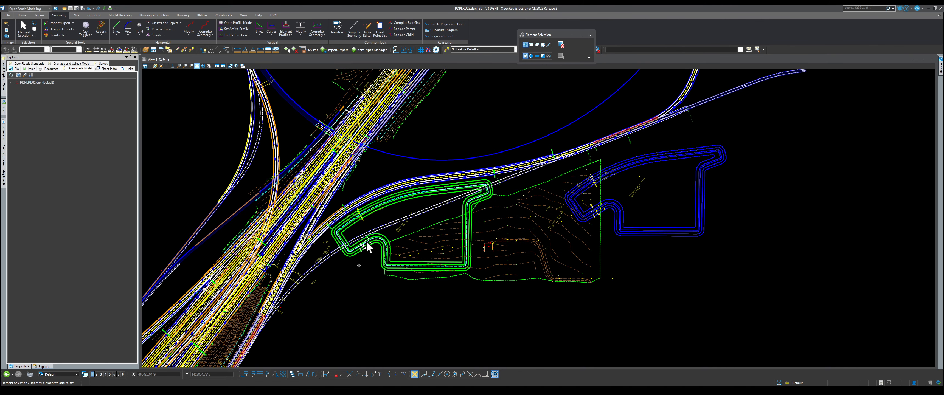
scroll(367, 248, "up", 4)
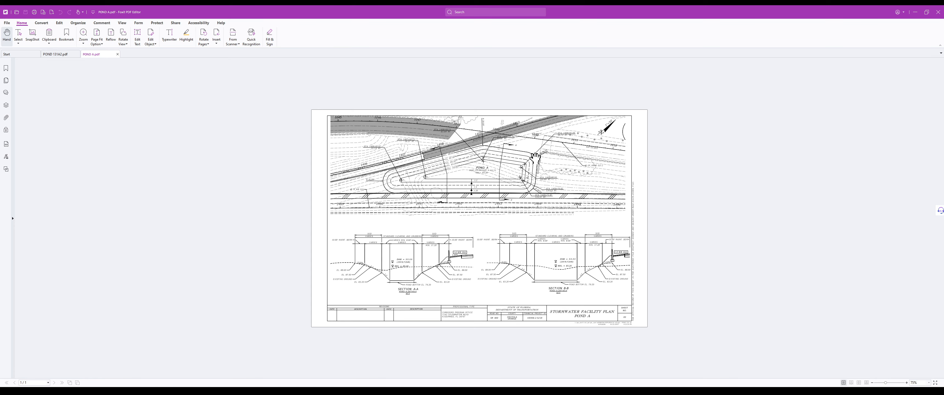
scroll(535, 158, "up", 2, "ctrl")
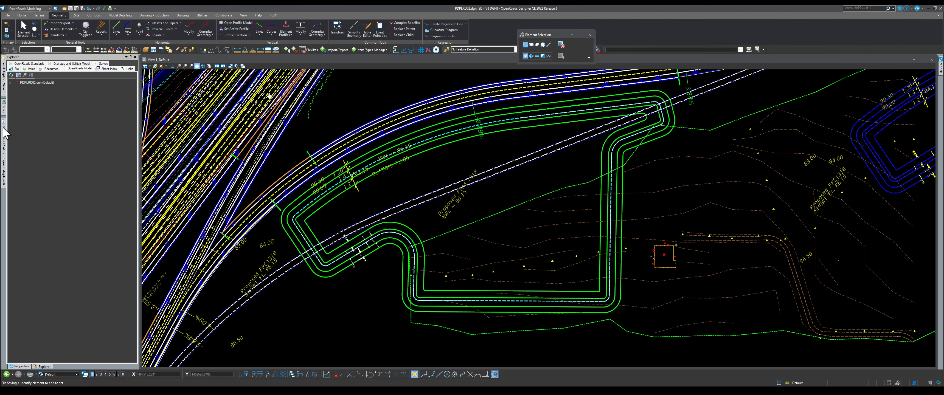
Open the update sequence of the attached references and move the slot 1 reference to the end of the list
mouse_move(3, 132)
left_click(28, 63)
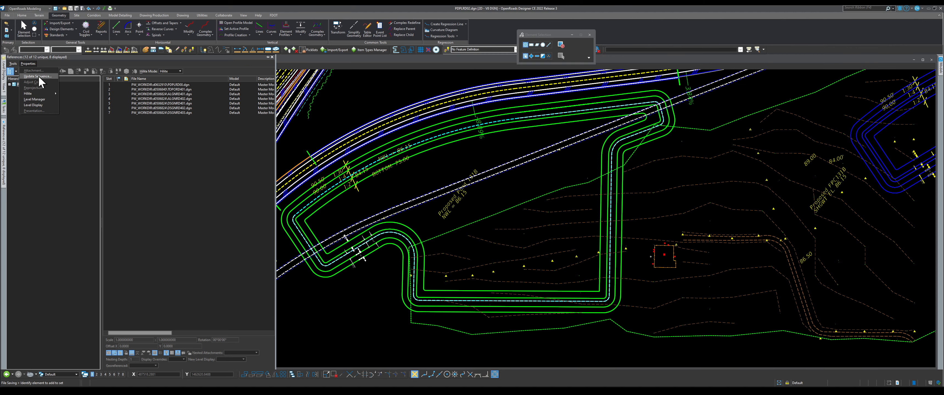
left_click(39, 76)
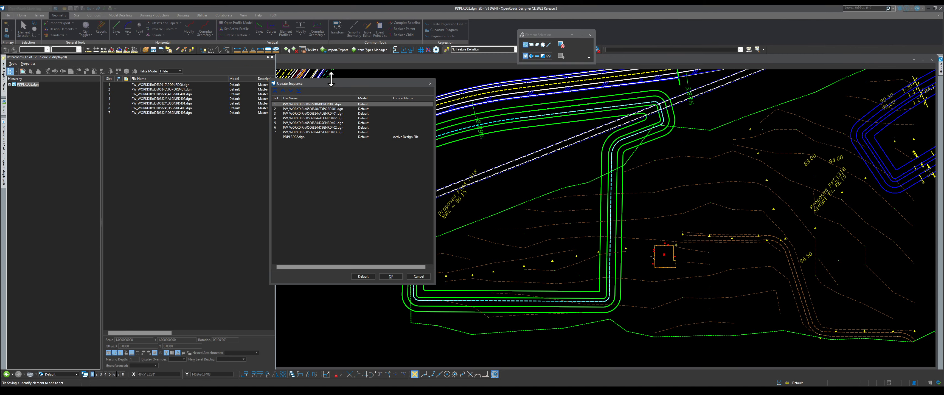
left_click_drag(331, 78, 670, 153)
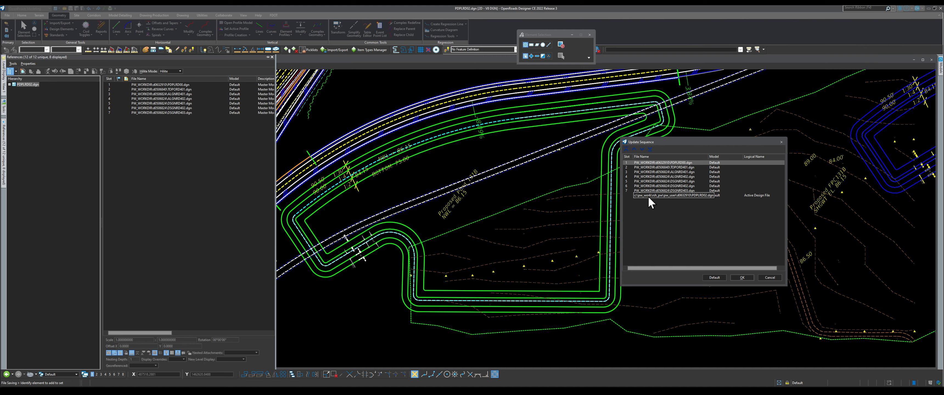
left_click(650, 149)
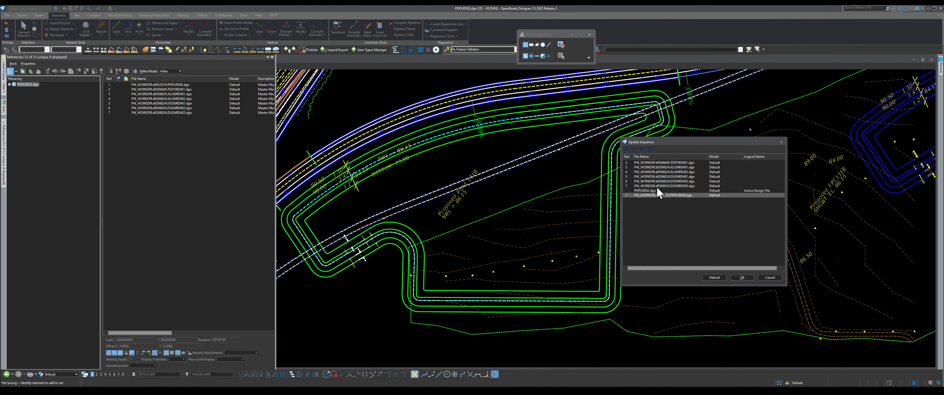
Reorder the update sequence with the active design file first and ALGNRD401.dgn and ALGNRD402.dgn below the DSGNRD files, and apply it
left_click(670, 185)
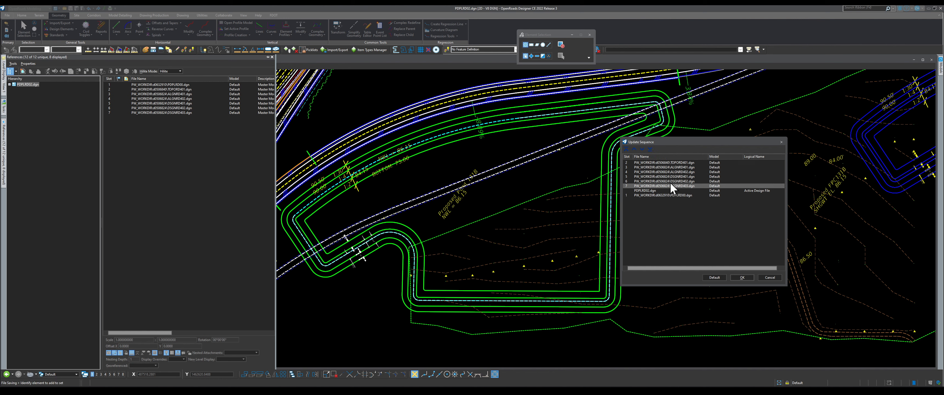
left_click(660, 172)
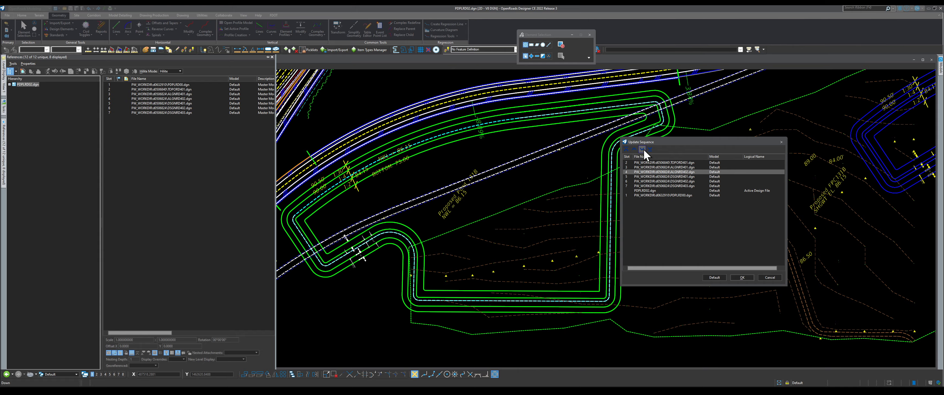
left_click(643, 150)
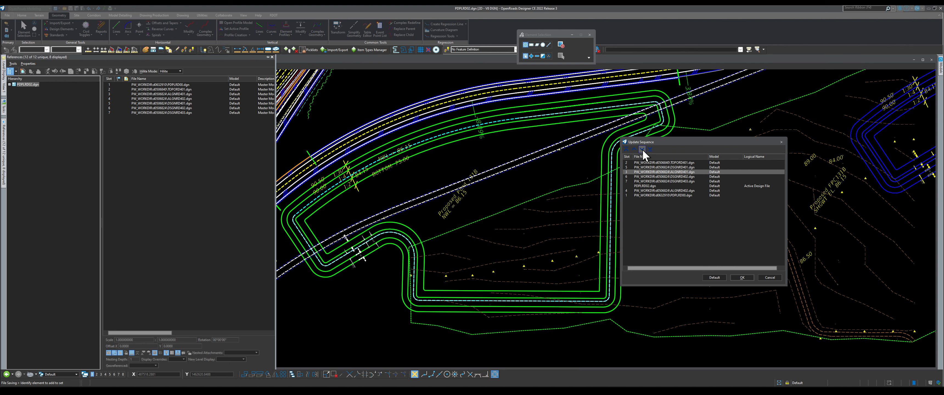
left_click(642, 150)
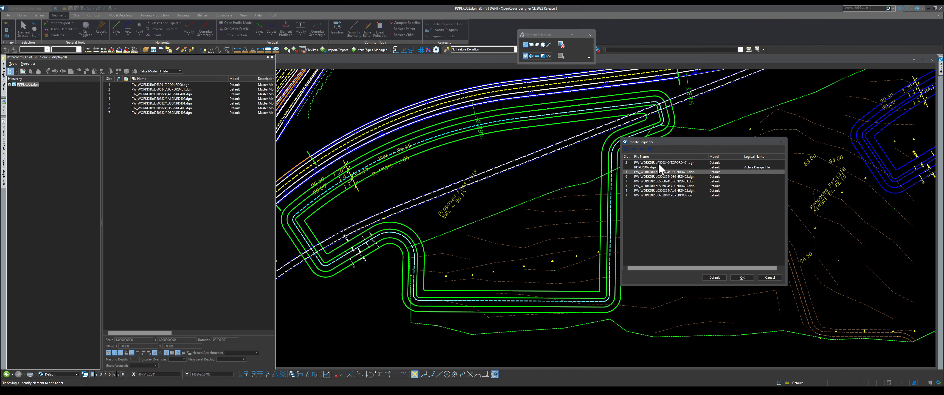
left_click_drag(659, 163, 654, 168)
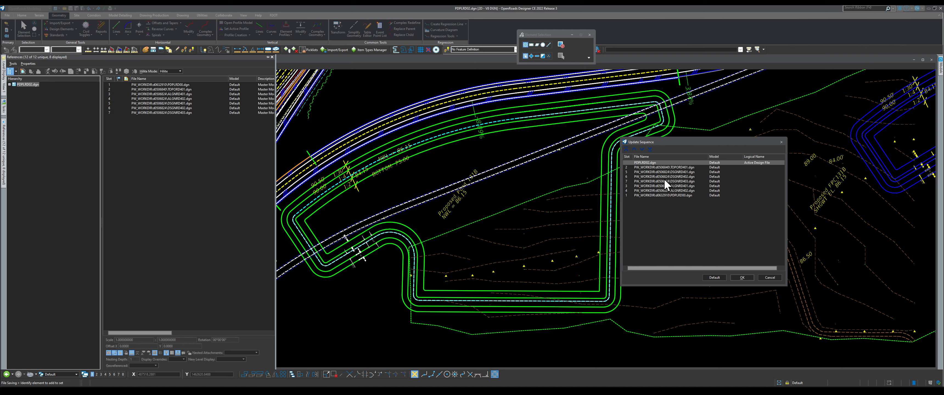
left_click_drag(665, 180, 670, 201)
left_click(743, 277)
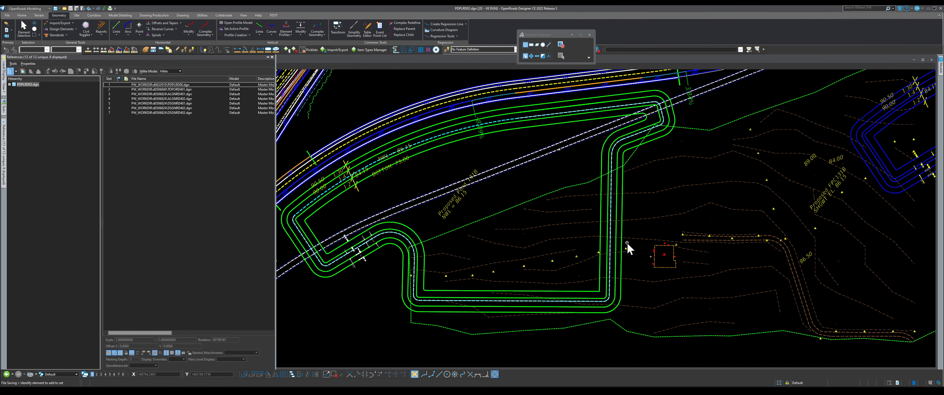
Inspect how the pond lines draw where they cross the existing roadway linework under the new update sequence
scroll(359, 207, "up", 3)
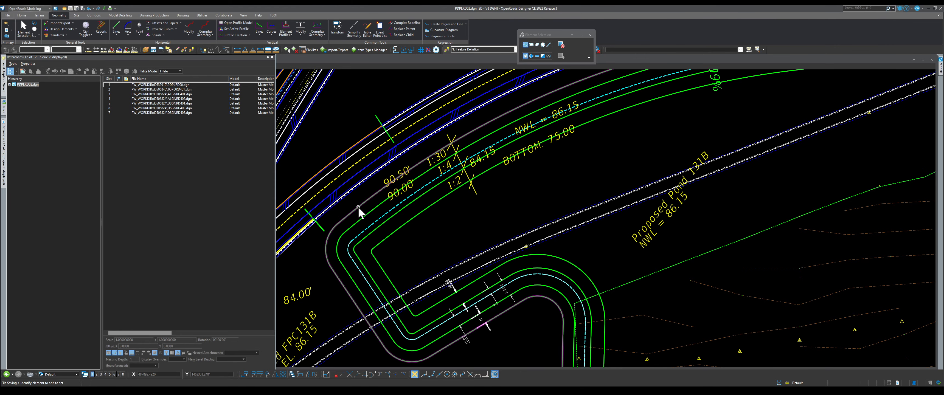
scroll(358, 208, "up", 5)
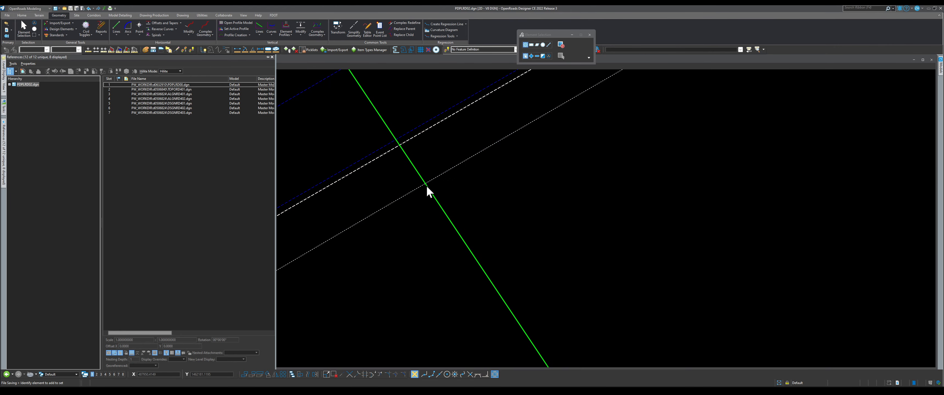
scroll(449, 180, "up", 1)
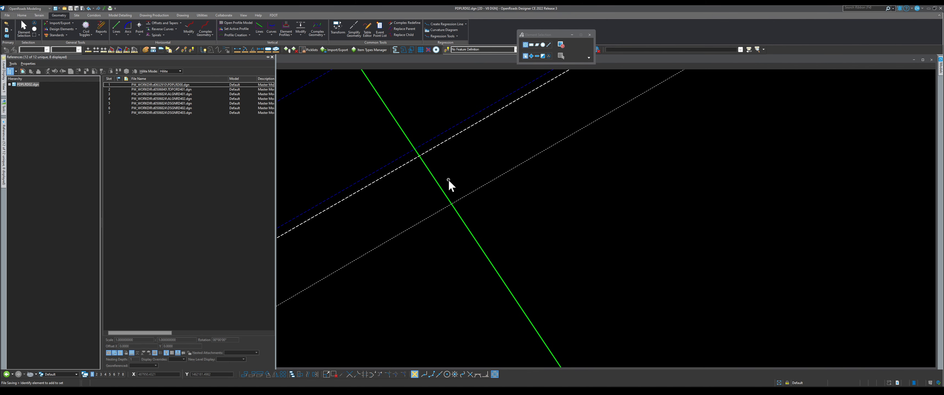
scroll(551, 215, "down", 3)
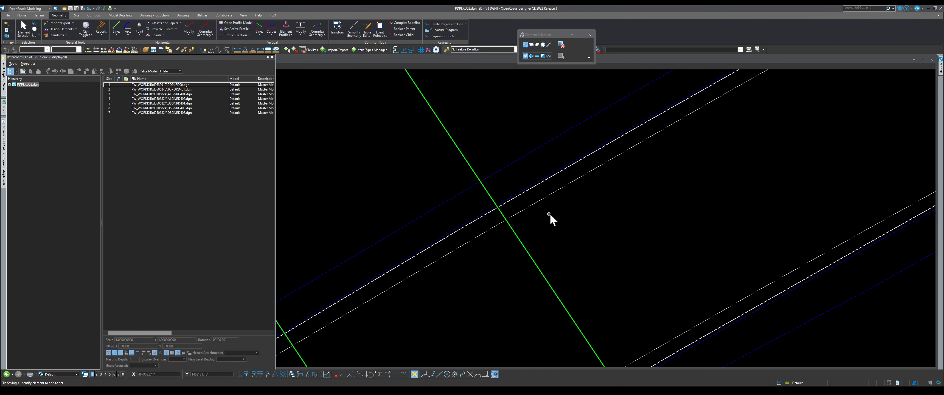
scroll(455, 273, "down", 3)
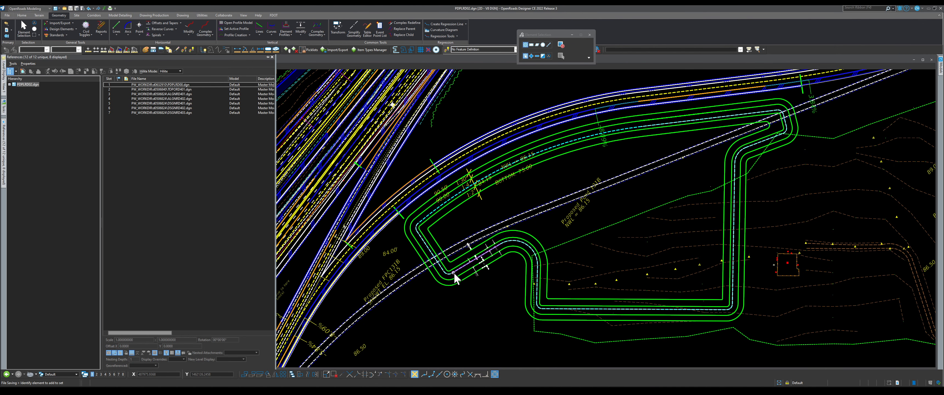
scroll(455, 279, "down", 2)
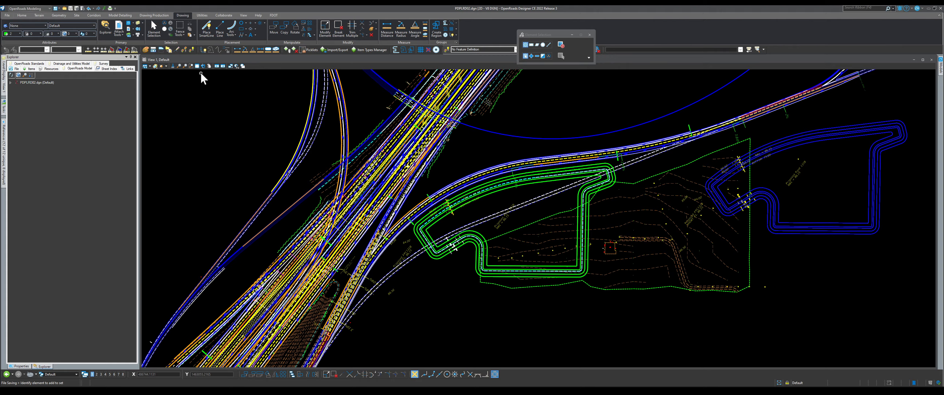
Rotate the view dynamically so the ramp alongside the pond runs roughly horizontally across the screen
left_click(203, 66)
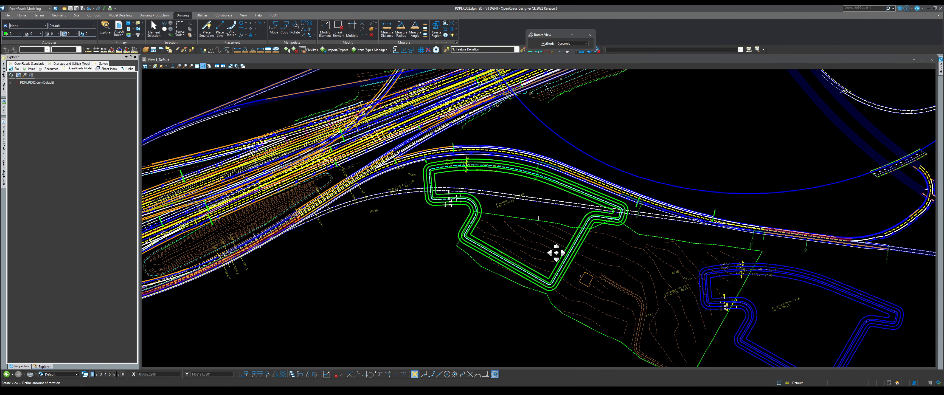
left_click(555, 250)
right_click(554, 245)
Draw a straight, nearly horizontal SmartLine across the pond on the non-plotting level, extending past both sides of the pond
scroll(531, 221, "up", 3)
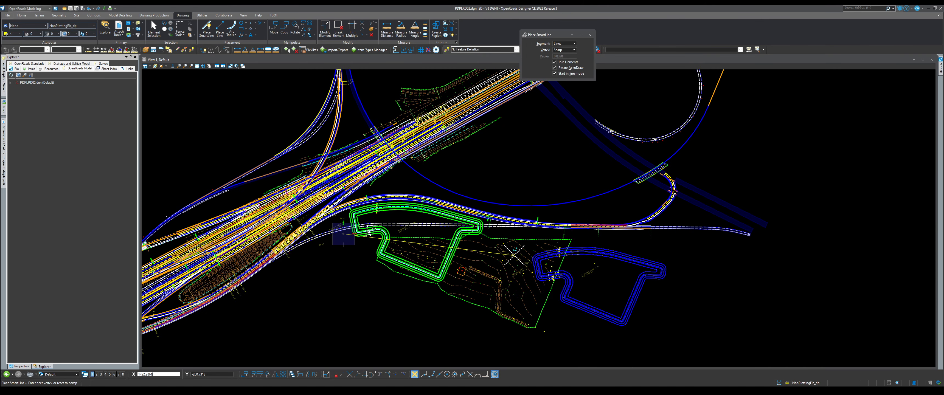
scroll(476, 238, "up", 5)
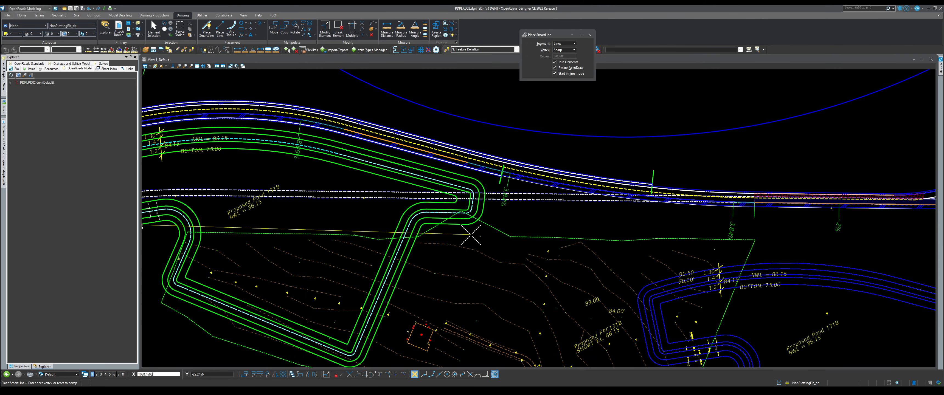
scroll(471, 235, "down", 2)
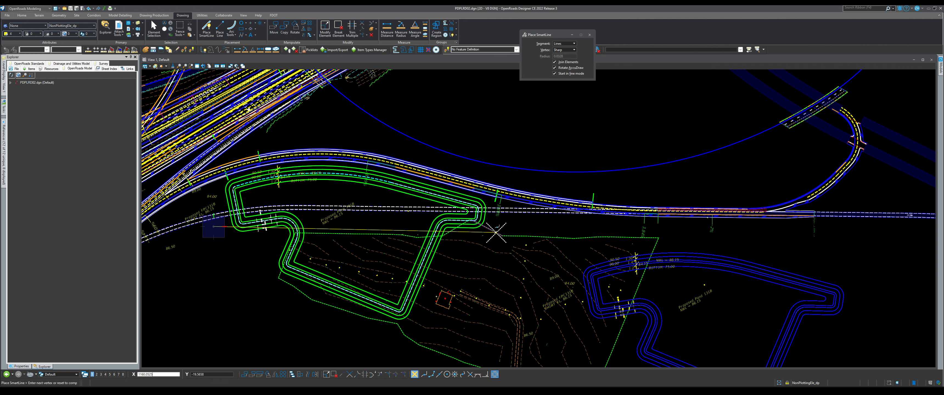
left_click(523, 231)
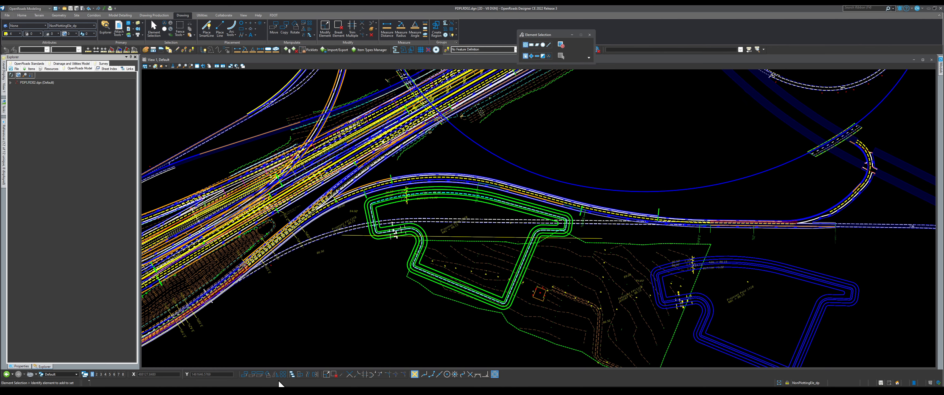
Start a civil plan named boundary with the 11x17 Plan Only drawing seed and identify the non-plotting line as its path
left_click(346, 25)
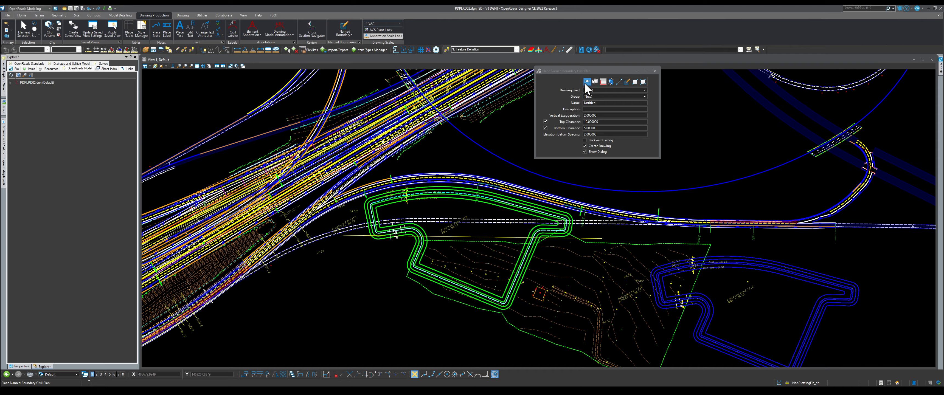
left_click(596, 90)
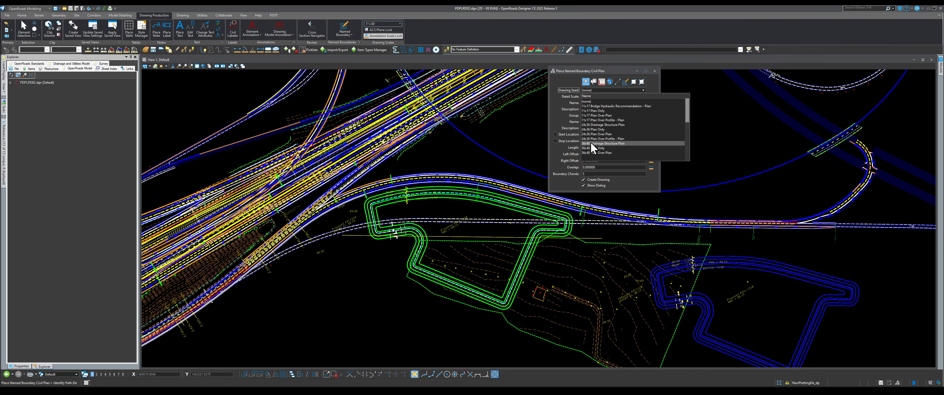
left_click(594, 111)
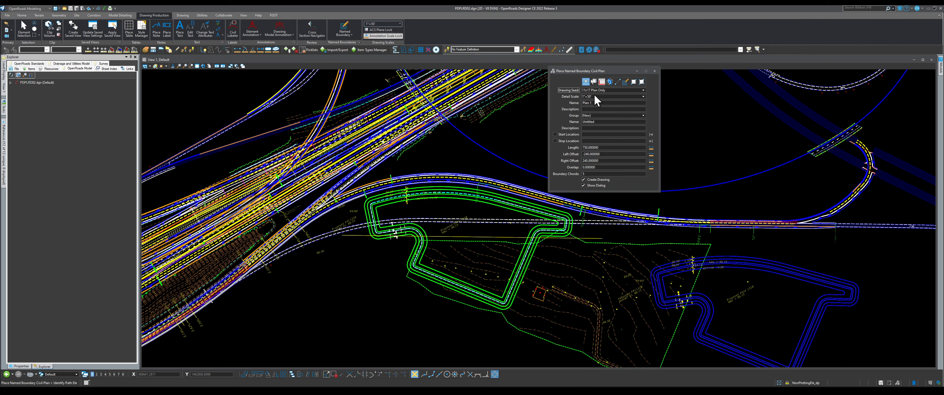
left_click(348, 236)
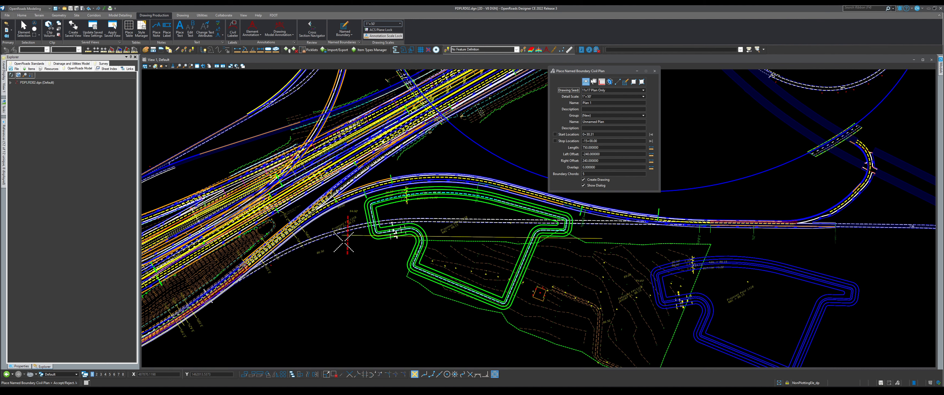
left_click(352, 244)
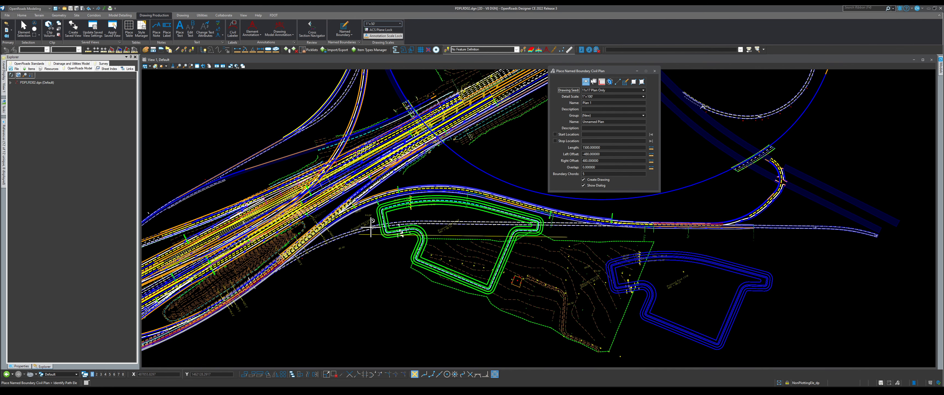
Place a 1"=100' named boundary around the pond along the non-plotting line from station 0+00.00, with Create Drawing enabled
scroll(371, 227, "up", 3)
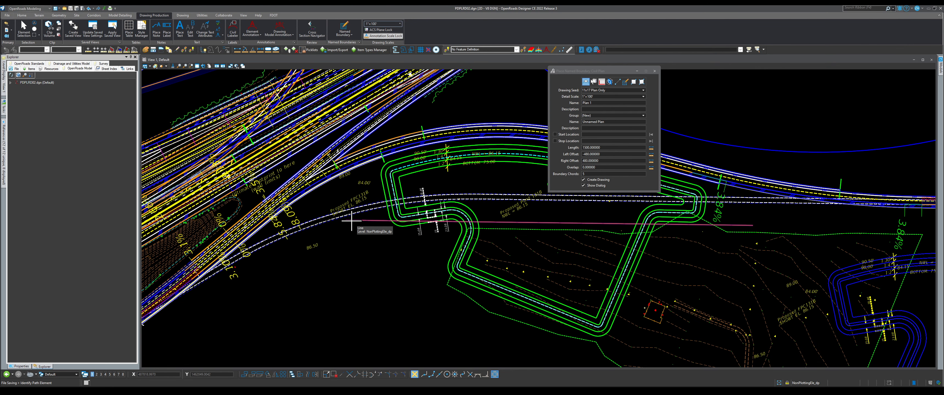
left_click(351, 222)
scroll(344, 222, "down", 1)
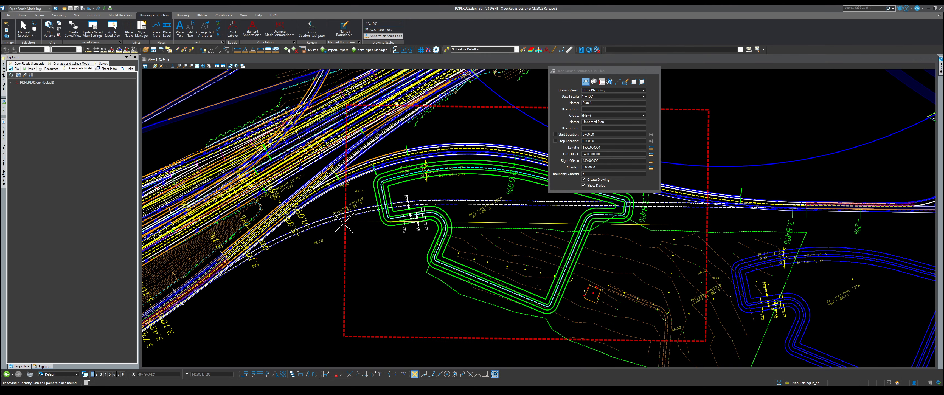
scroll(363, 227, "down", 2)
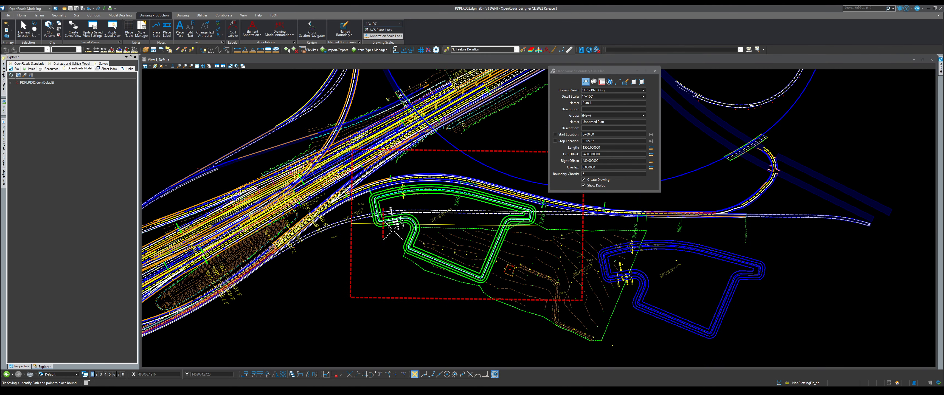
scroll(504, 223, "up", 1)
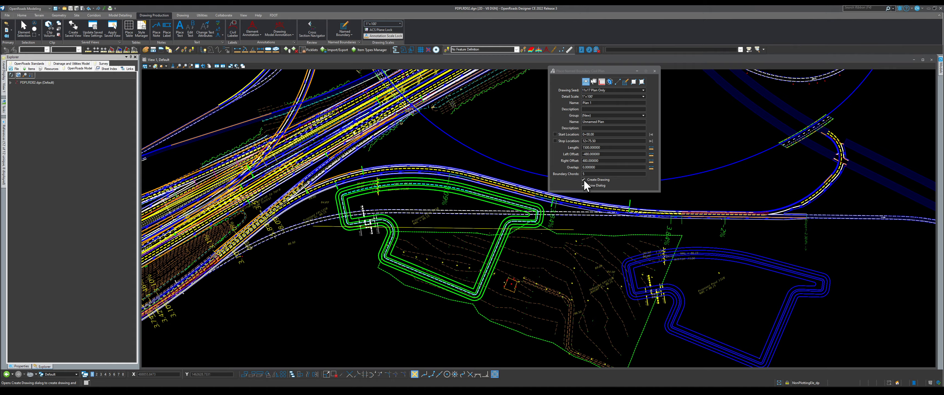
left_click(429, 200)
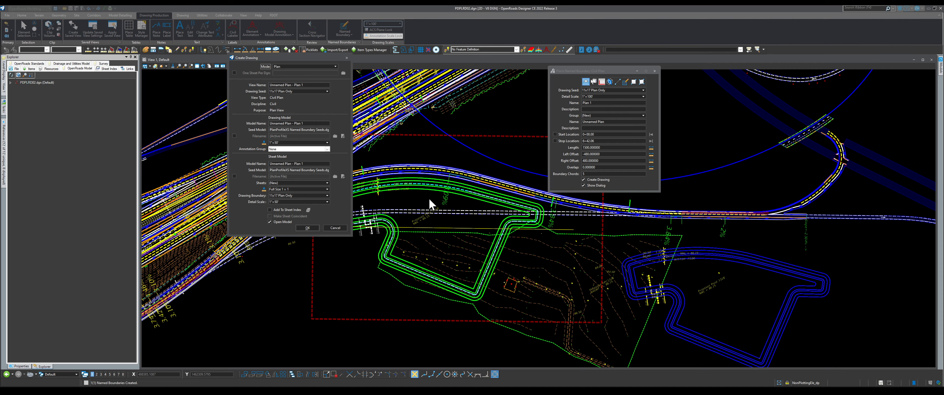
Set the new drawing's model scale and detail scale to 1"=100' and its annotation group to Plan Annotation
left_click_drag(293, 58, 479, 95)
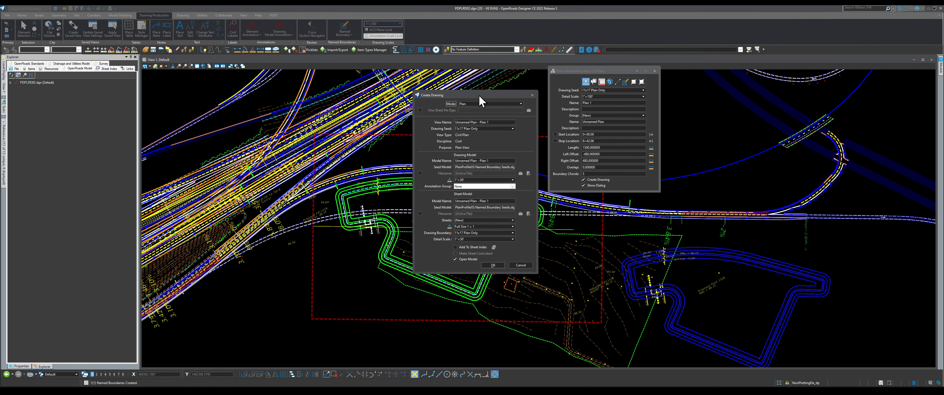
left_click_drag(479, 95, 426, 95)
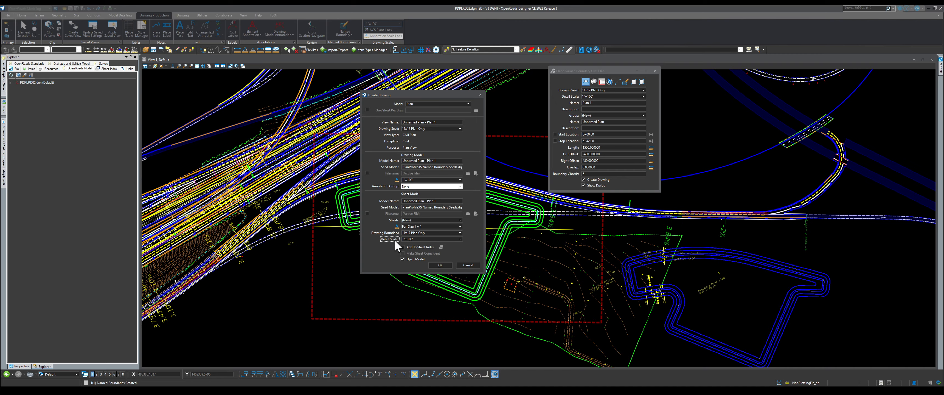
left_click(406, 187)
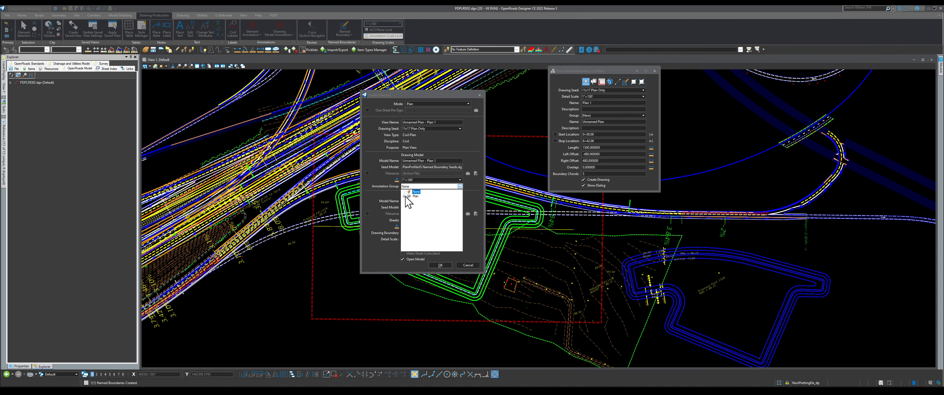
left_click(405, 196)
left_click(432, 209)
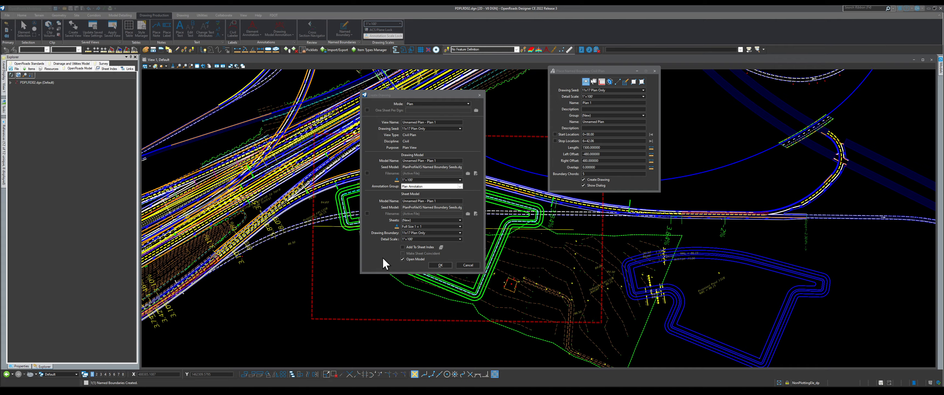
Create the plan drawing and its sheet from the pond's named boundary with the current drawing settings
left_click(437, 264)
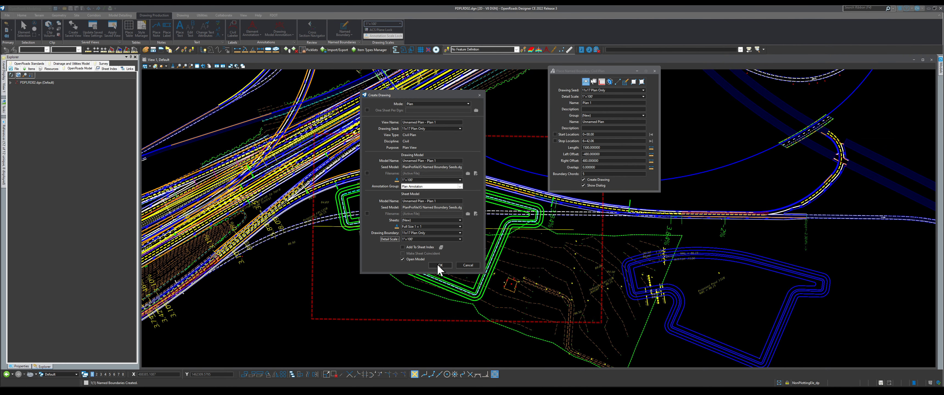
left_click(440, 265)
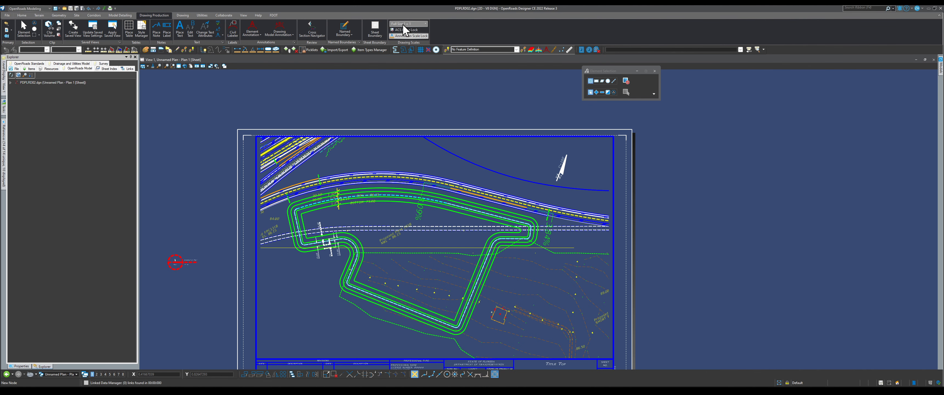
scroll(366, 205, "down", 2)
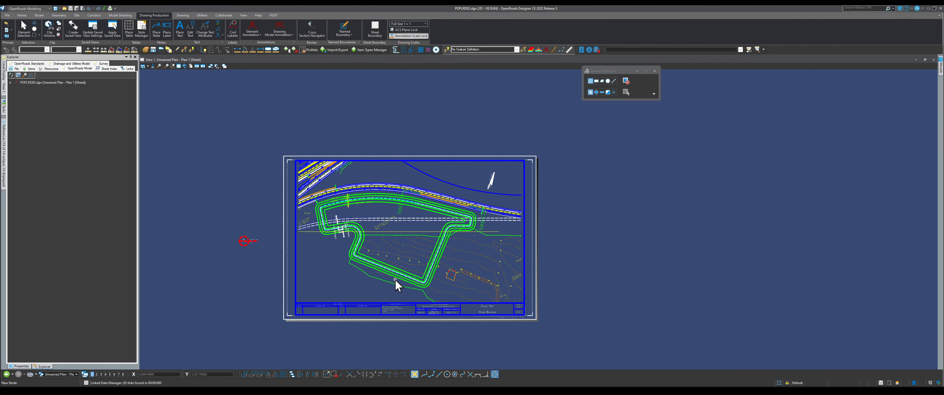
Return to the Default model, rename the new drawing and sheet models POND 131B and POND 131B [Sheet], and open the drawing model
left_click(64, 375)
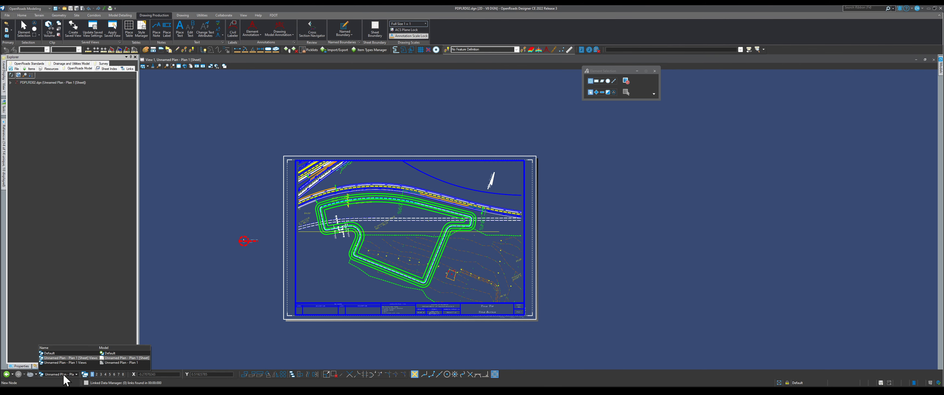
left_click(50, 354)
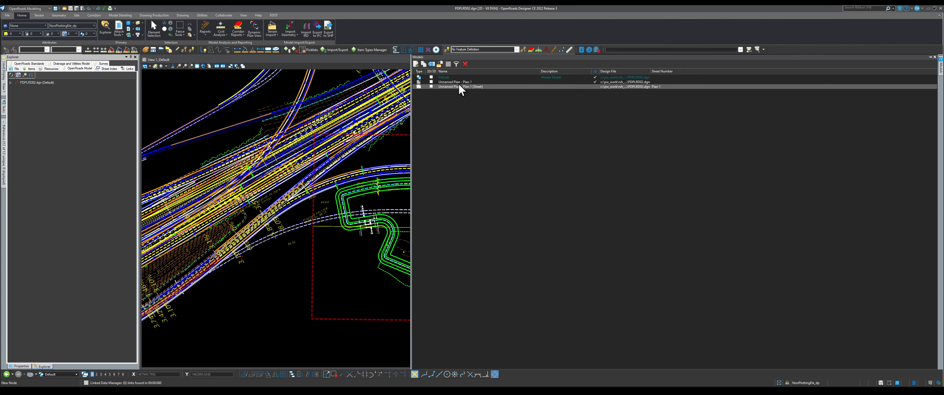
left_click(474, 82)
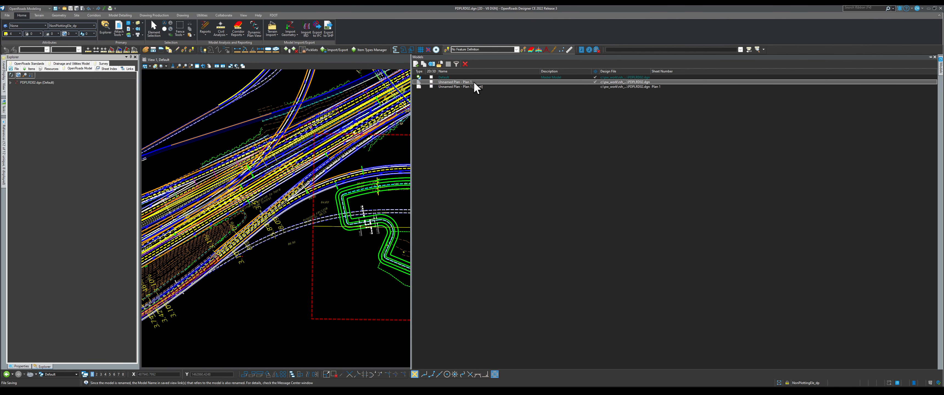
right_click(470, 85)
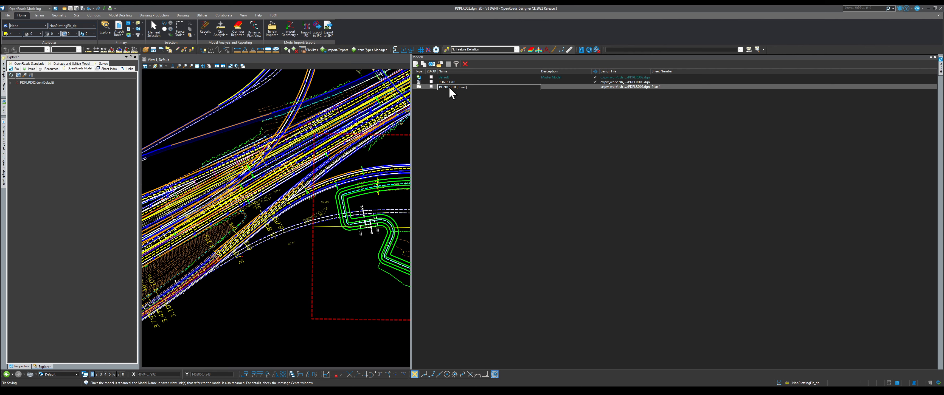
key("Return")
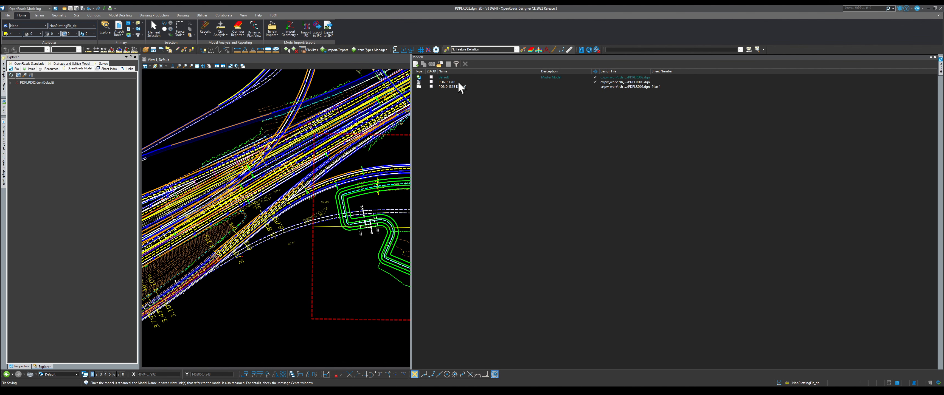
double_click(459, 82)
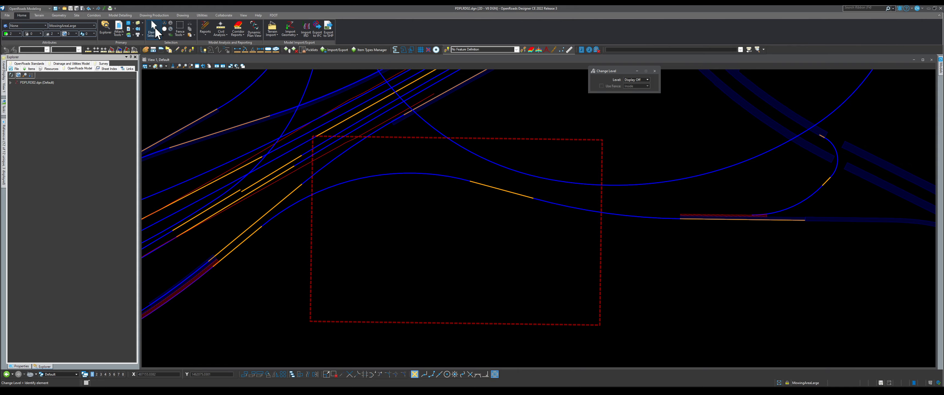
Annotate the roadway alignments inside the POND 131B drawing model with the Annotate Element tool
left_click(154, 29)
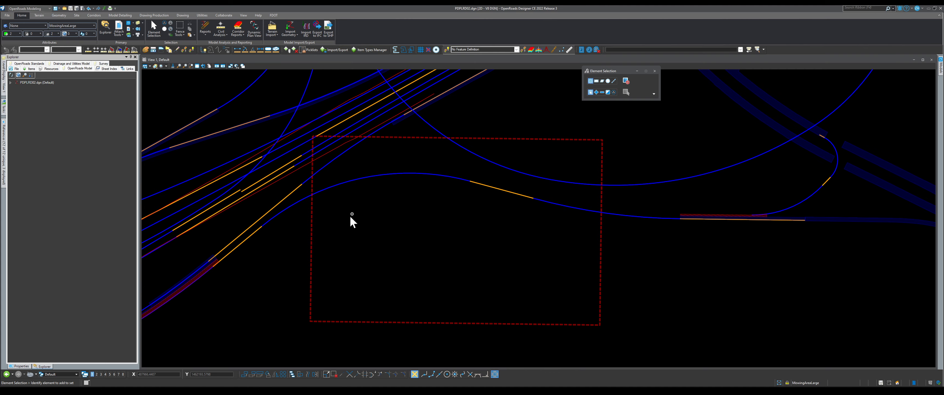
left_click(159, 16)
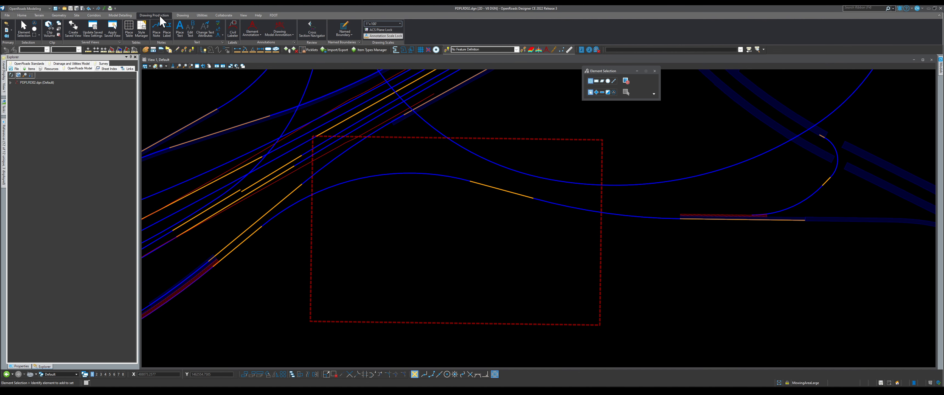
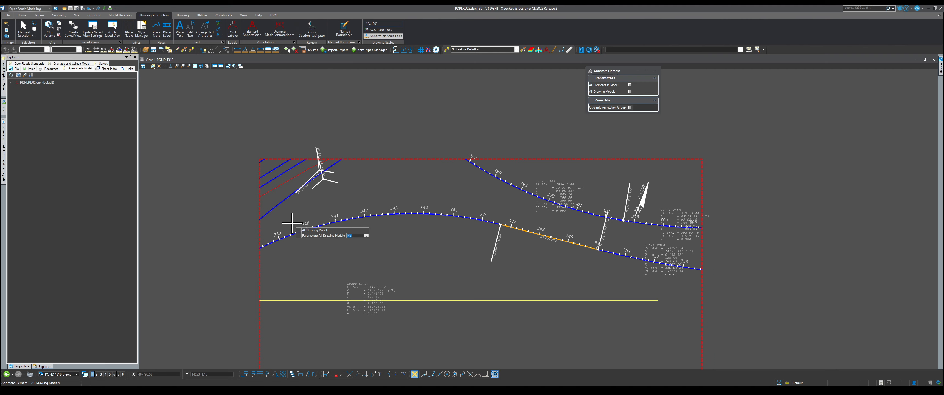
left_click(292, 224)
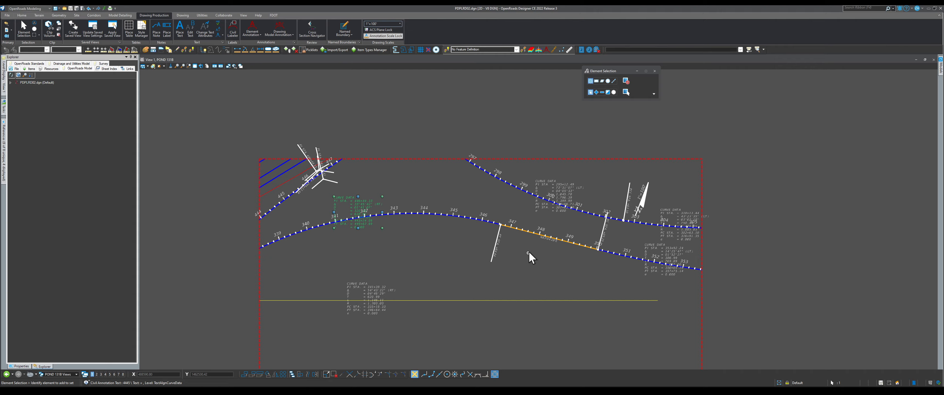
Delete the unneeded curve data blocks and cardinal point labels from the alignment annotations in the POND 131B drawing
left_click(495, 244)
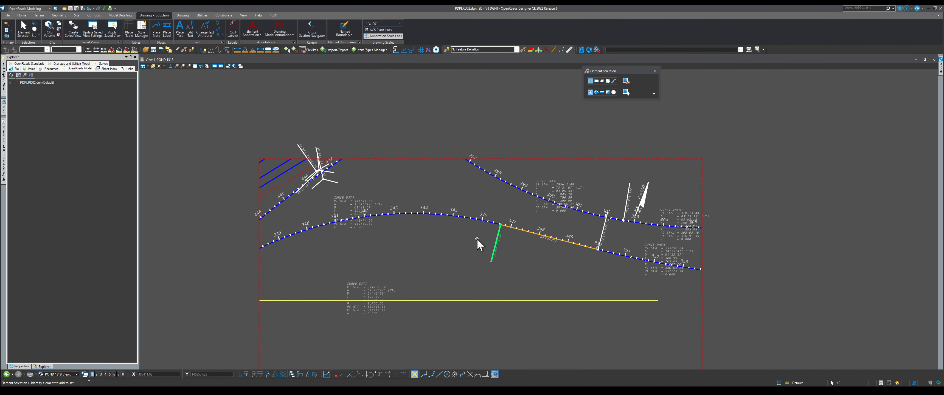
scroll(311, 163, "up", 4)
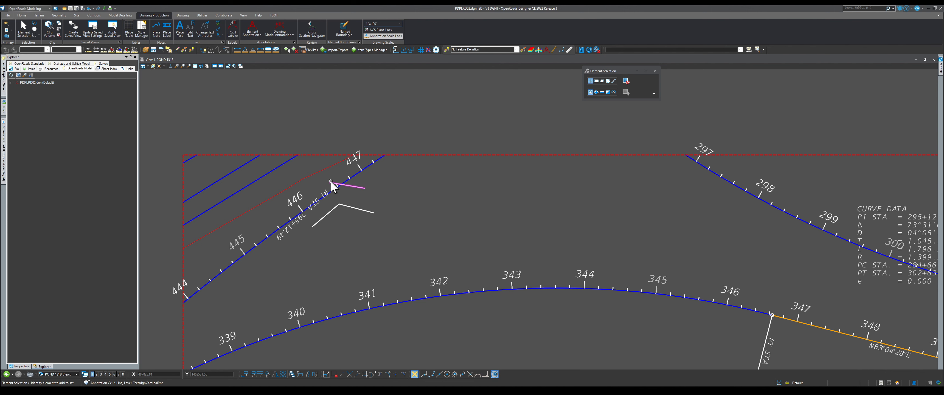
scroll(331, 182, "down", 5)
scroll(577, 252, "up", 4)
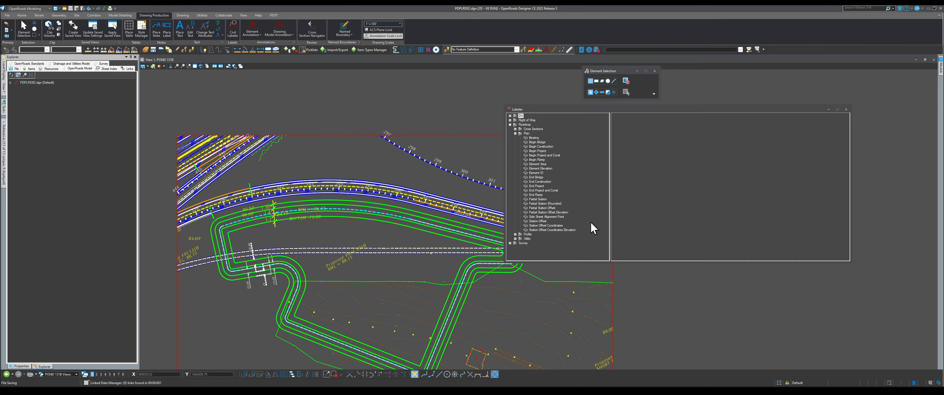
Label the ramp alignment near station 300 with a leader label using the PL_FEATURE NAME text favorite
left_click(592, 222)
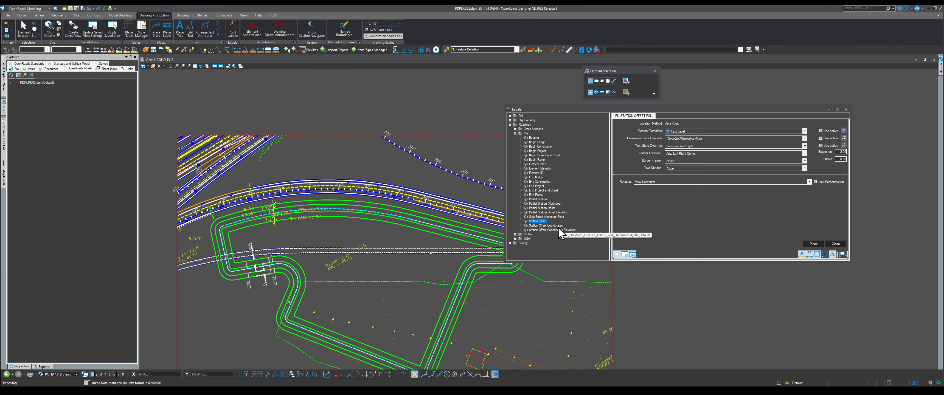
left_click(846, 110)
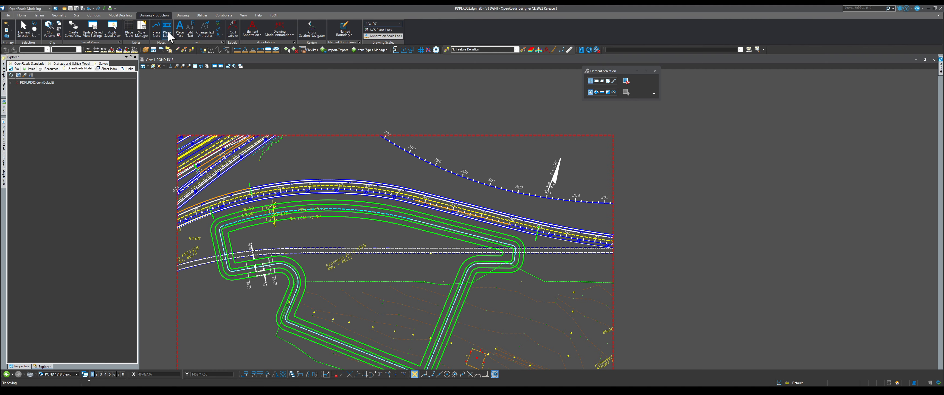
left_click(167, 32)
left_click(623, 92)
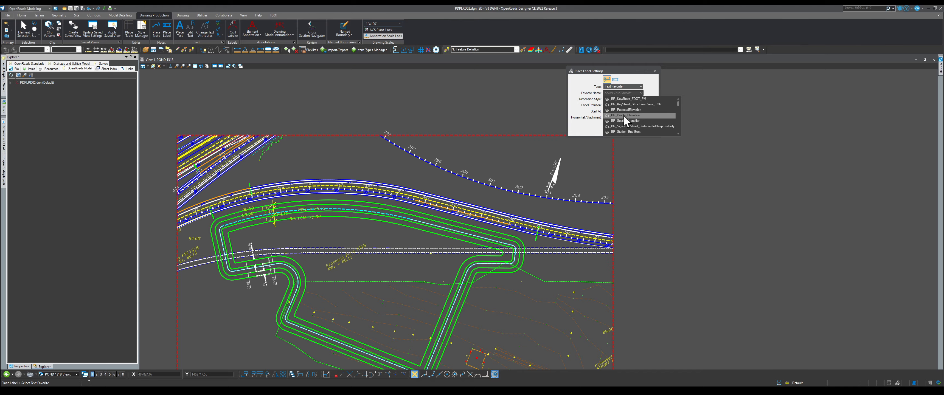
scroll(621, 117, "down", 5)
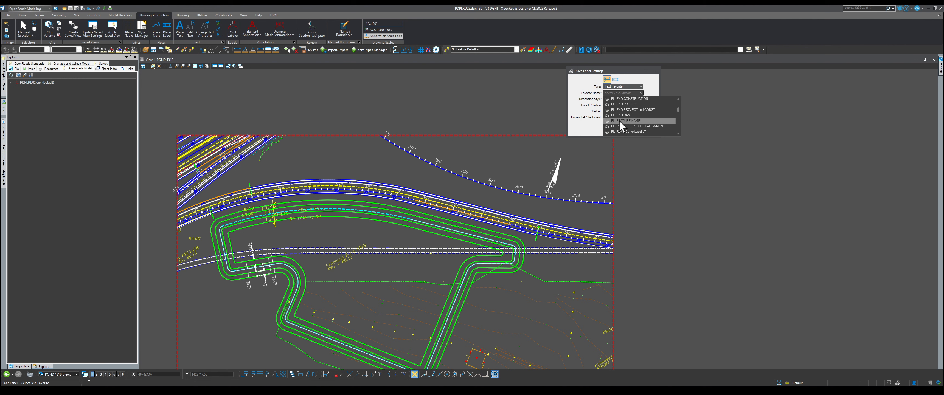
left_click(619, 120)
scroll(462, 151, "up", 3)
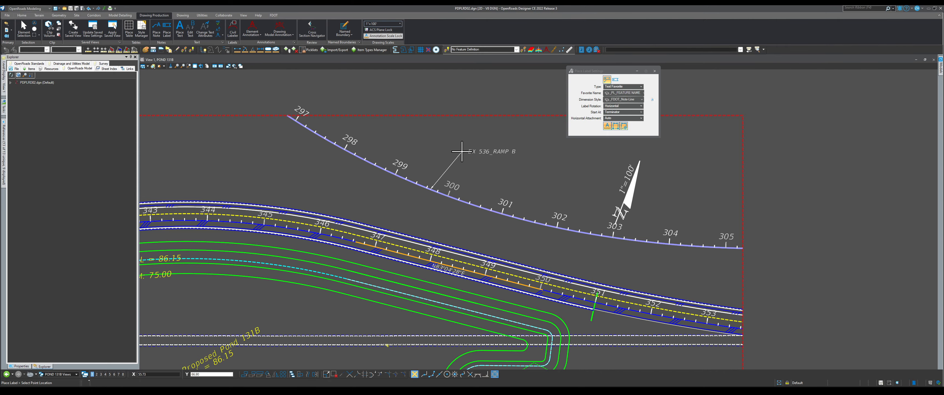
left_click(462, 151)
mouse_move(6, 94)
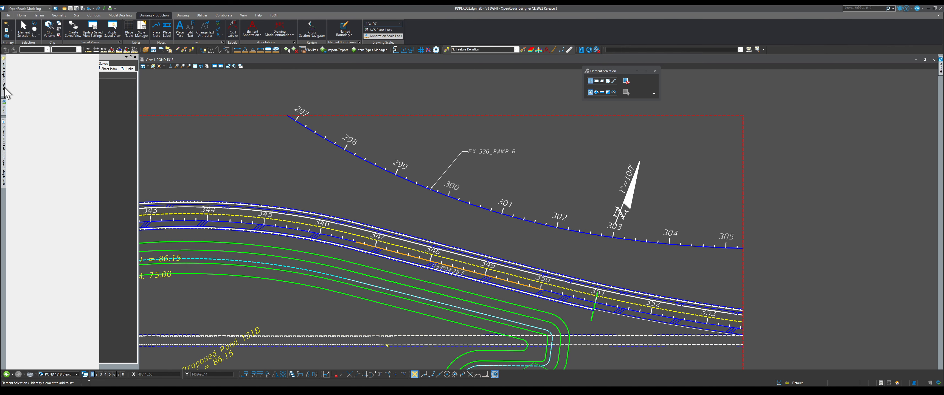
left_click(488, 156)
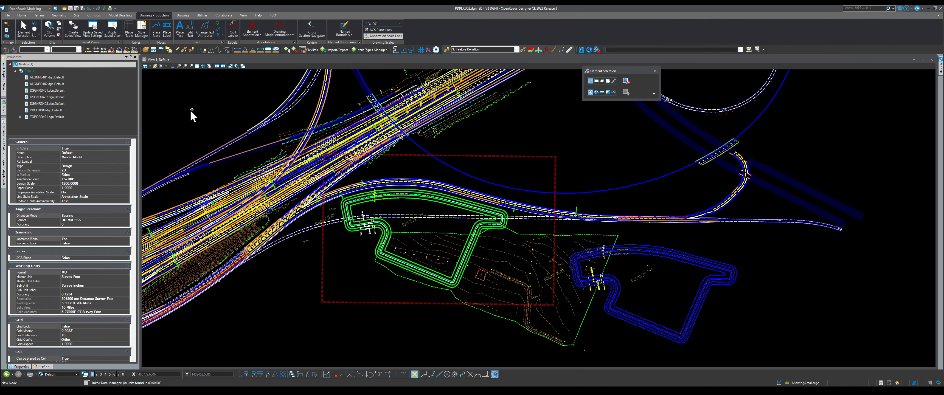
Open the pond cross-section file and attach the pond 3D work, existing ground terrain and roadway design files as references
key("ctrl+o")
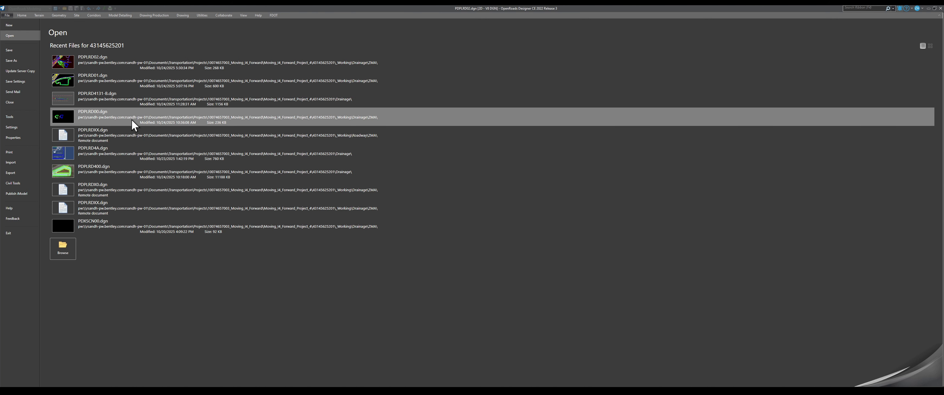
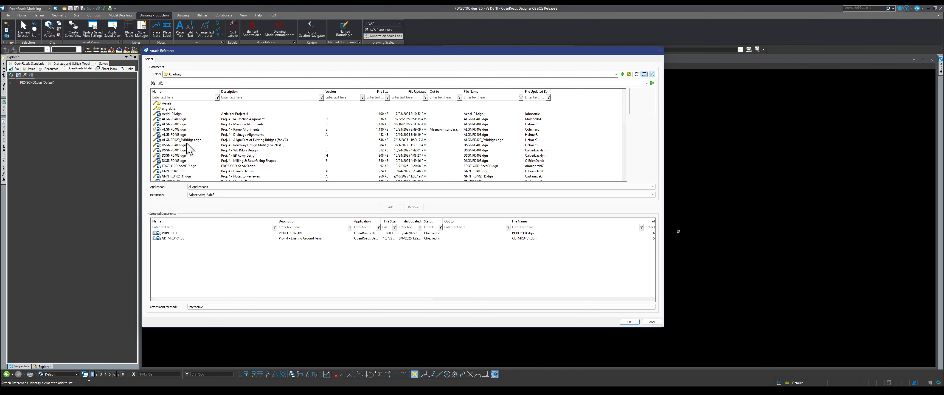
left_click(388, 208)
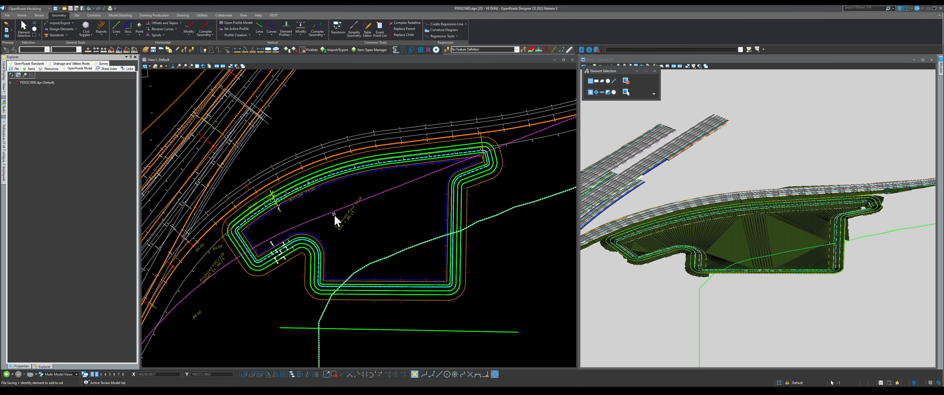
Make NonPlottingEle_dp the active level and draw a straight SmartLine diagonally across the lower part of the pond
left_click(22, 16)
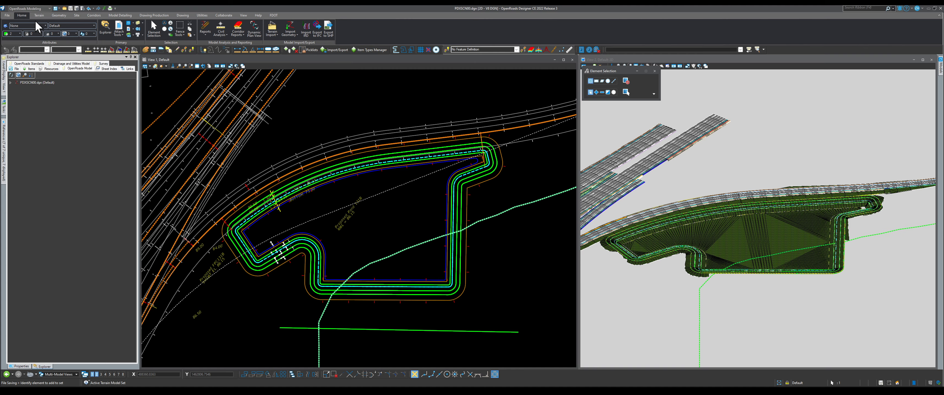
left_click(62, 25)
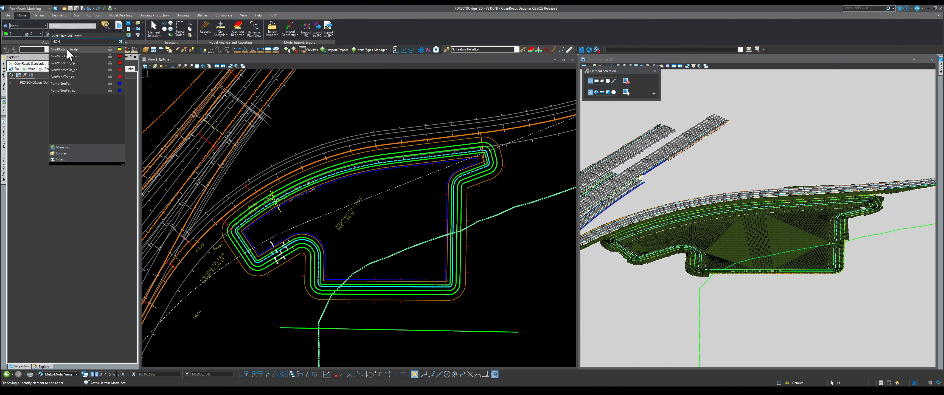
left_click(66, 48)
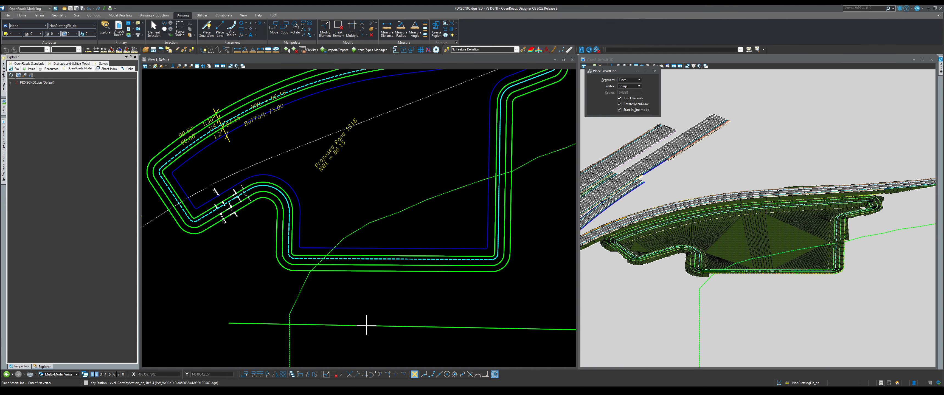
key("Escape")
scroll(375, 299, "down", 3)
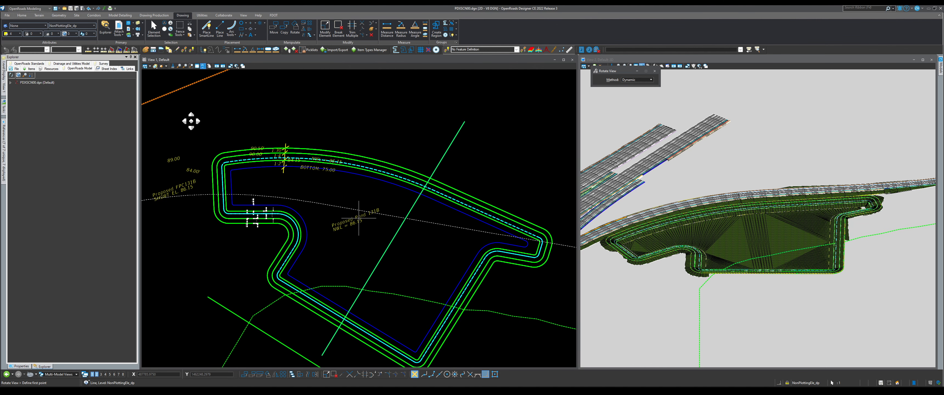
Draw a second non-plotting line from mid-pond past its upper edge, forming a bent cross-section baseline with the diagonal line
right_click(351, 205)
scroll(351, 205, "down", 2)
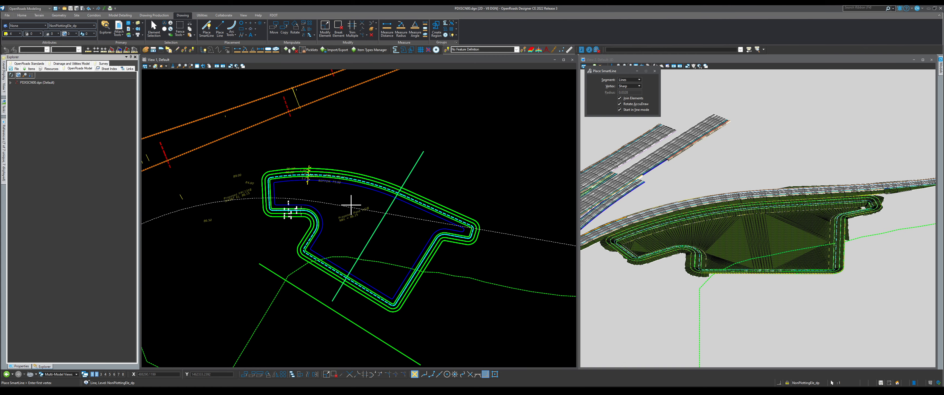
scroll(413, 199, "up", 1)
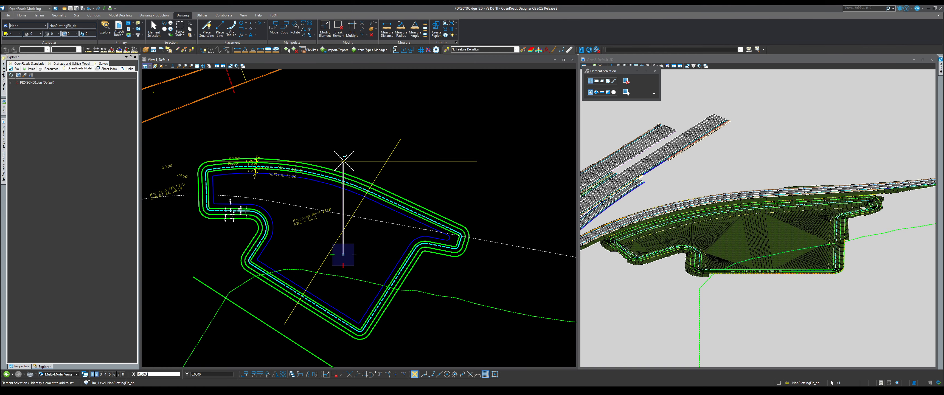
left_click_drag(343, 162, 344, 139)
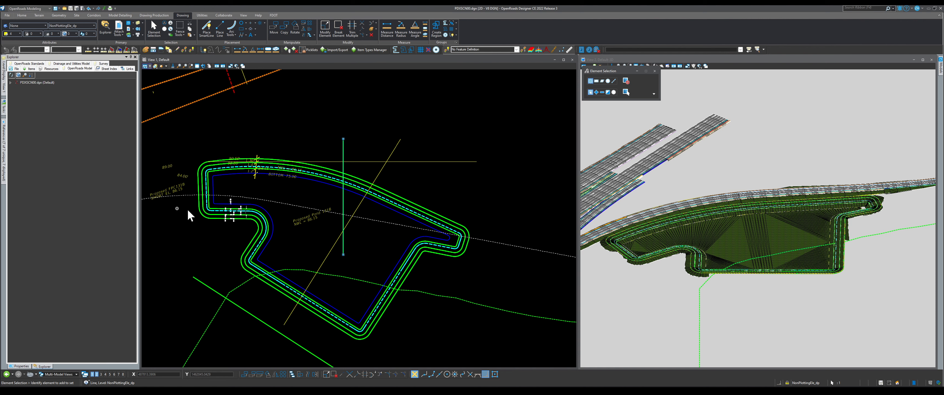
scroll(187, 211, "down", 2)
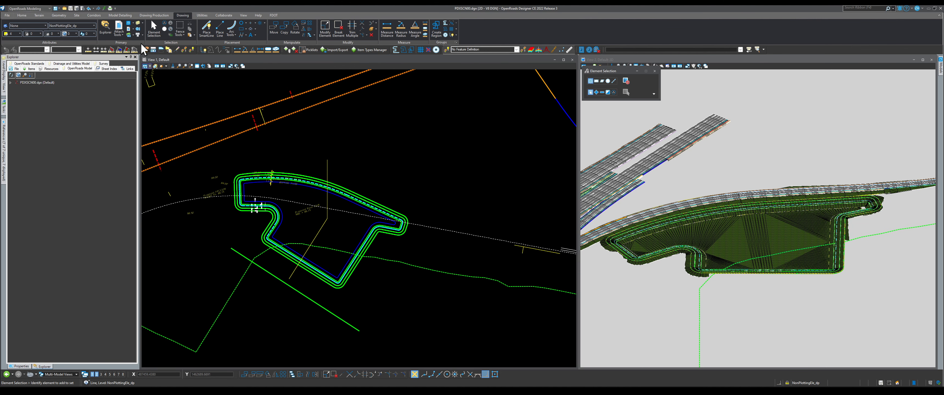
left_click(146, 16)
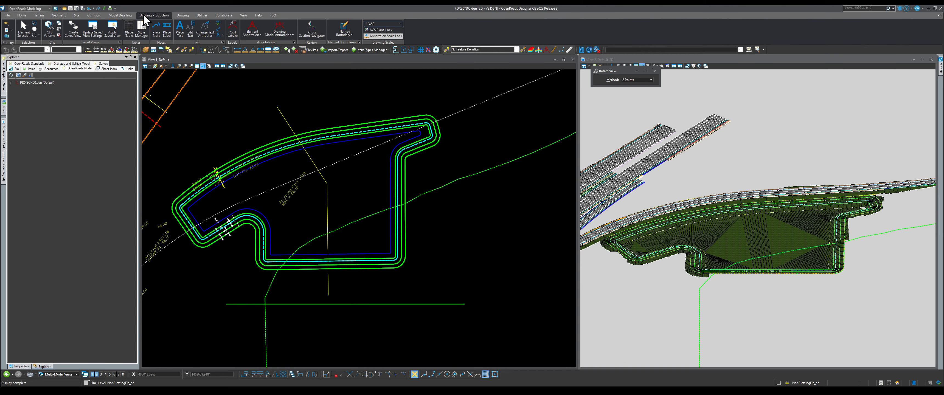
Start placing two-point civil cross-section named boundaries using the 11x17 Cross Sections drawing seed
left_click(345, 26)
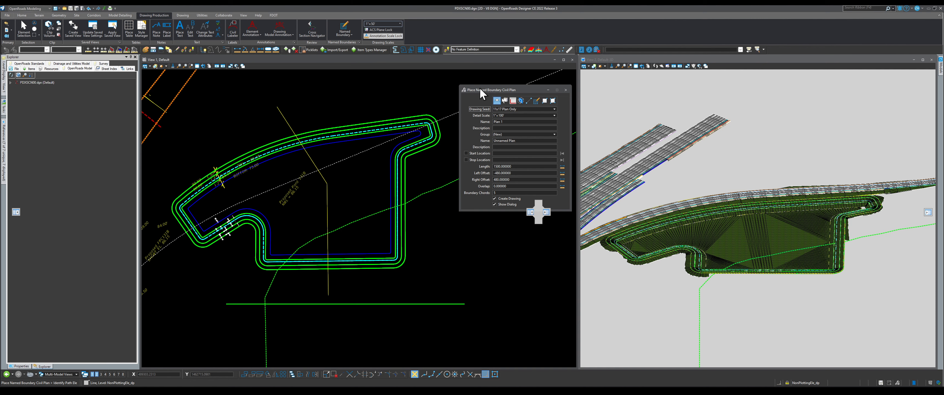
left_click(522, 100)
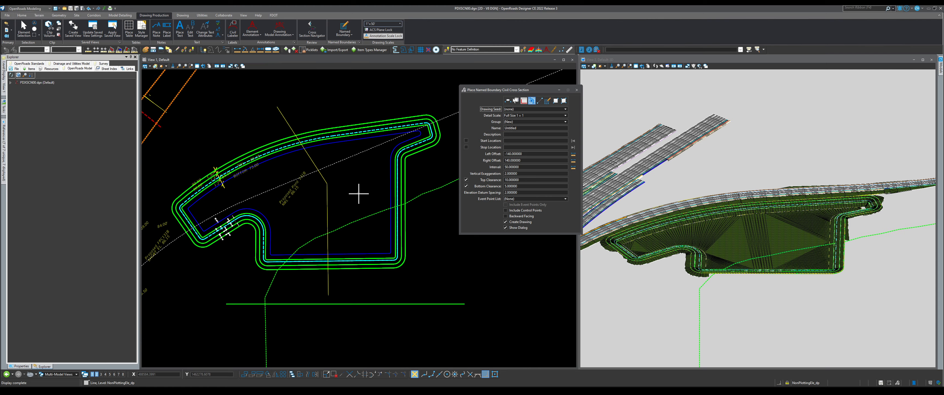
left_click(540, 101)
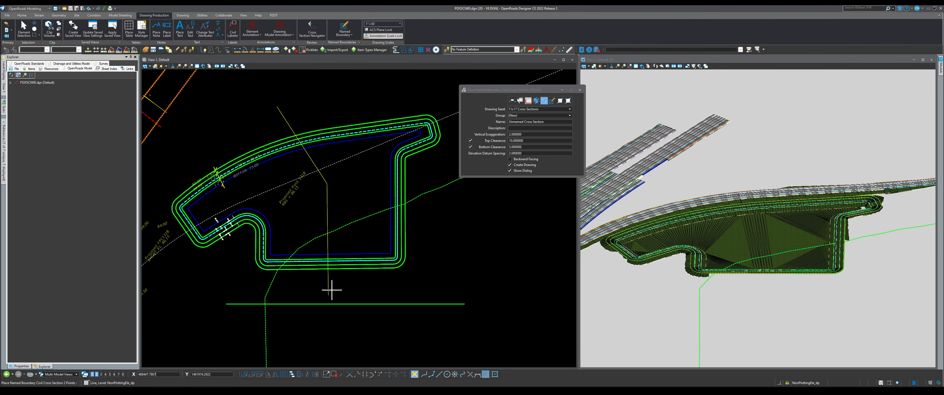
With drawing creation off, place a cross-section named boundary along the lower segment of the bent baseline
left_click(332, 290)
scroll(377, 284, "down", 2)
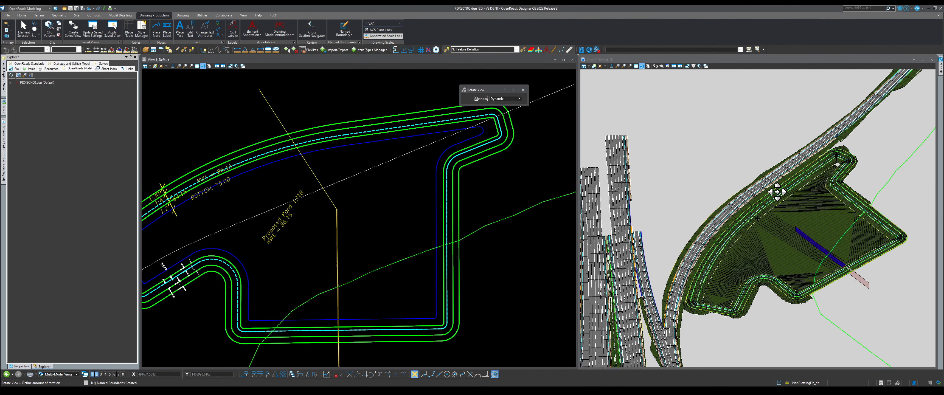
left_click(758, 218)
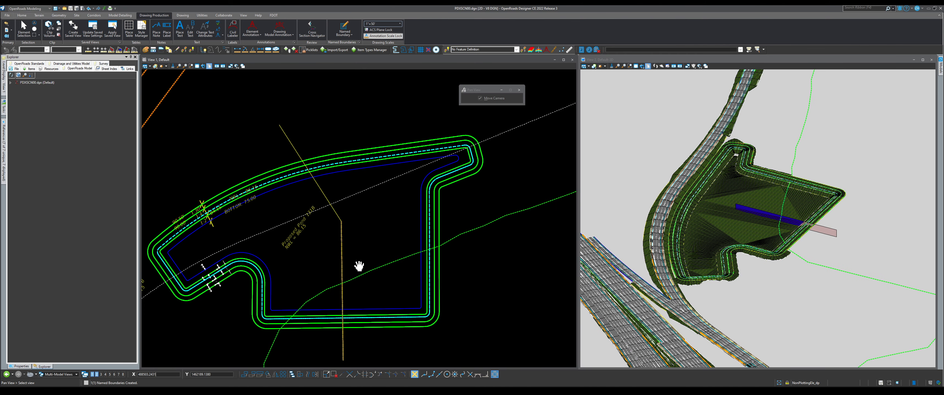
Place another two-point cross-section boundary from the baseline's bend along its upper diagonal segment, in a new group
left_click(344, 29)
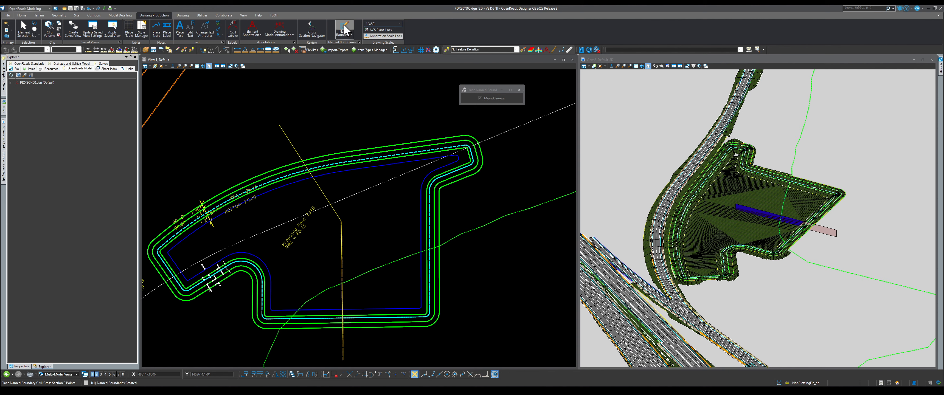
left_click(341, 221)
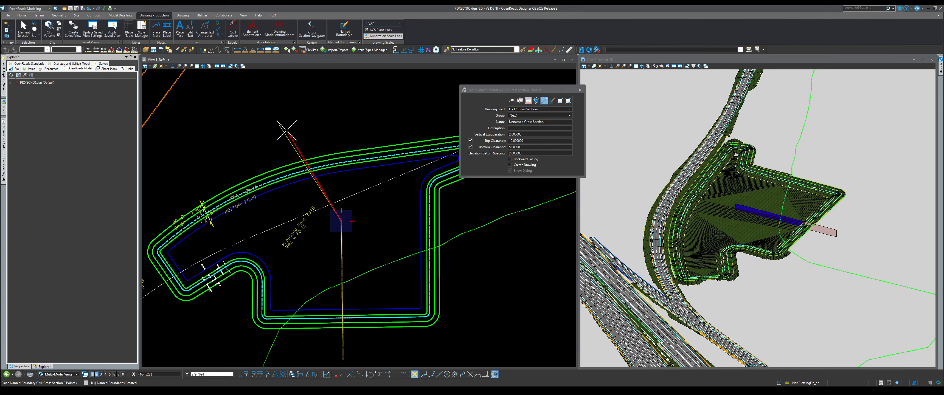
left_click(286, 131)
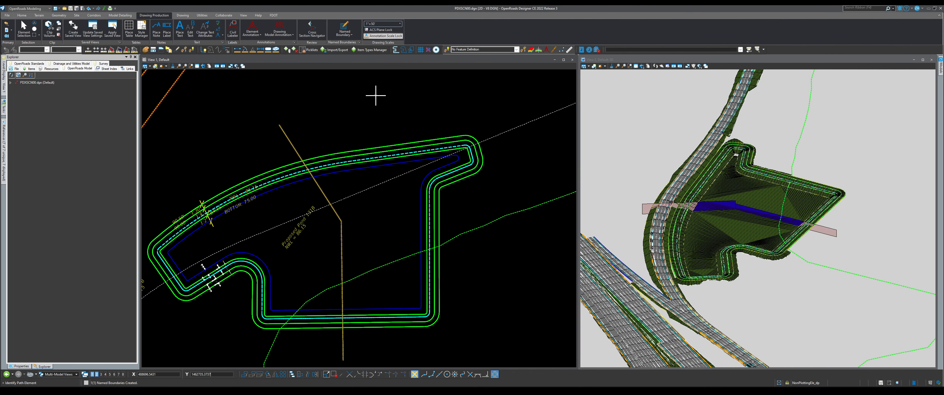
key("Escape")
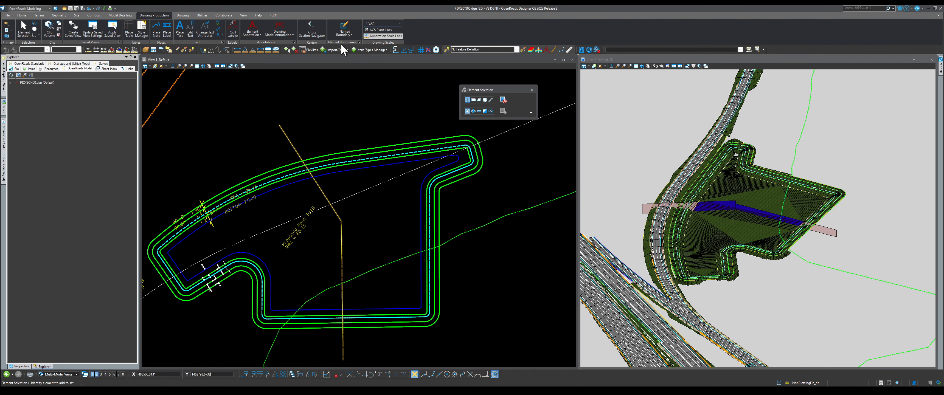
Open the Named Boundaries manager and delete both unnamed cross-section groups with their boundaries
left_click(341, 44)
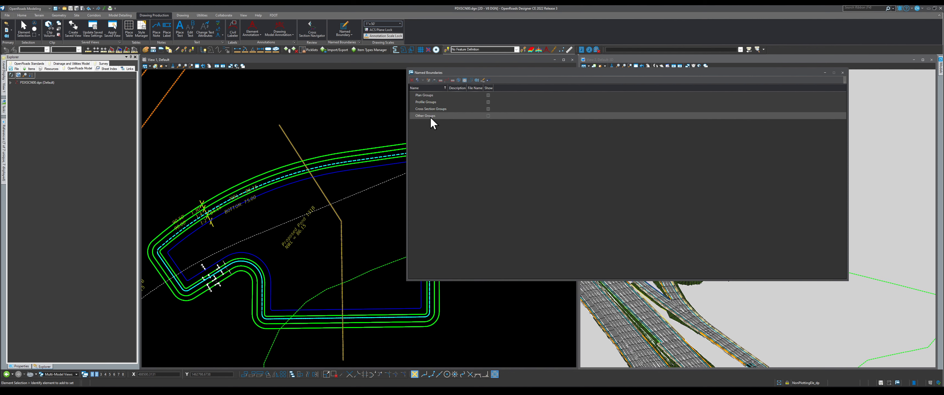
left_click_drag(510, 73, 281, 94)
left_click(183, 130)
left_click(187, 137)
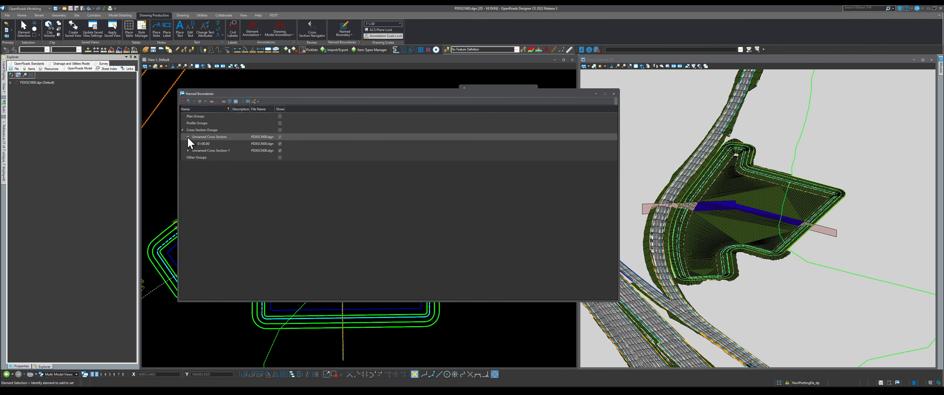
left_click(188, 151)
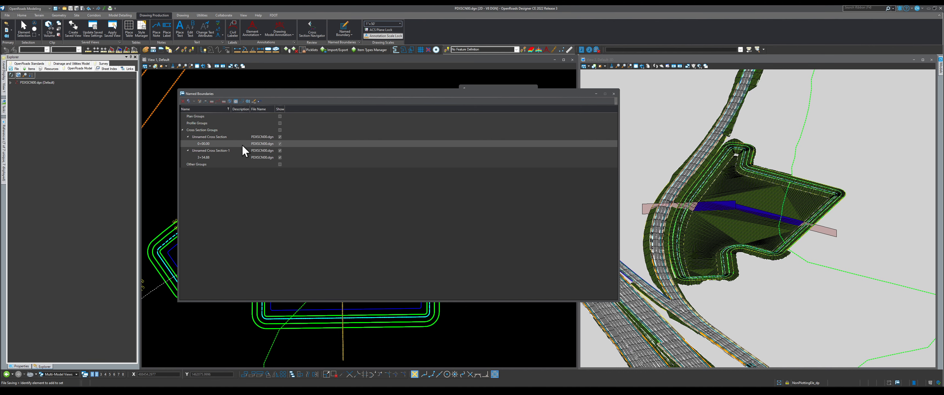
key("Delete")
double_click(187, 130)
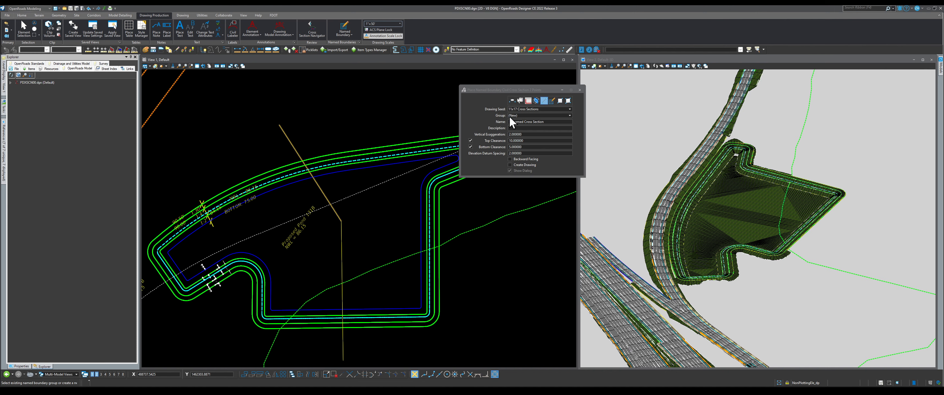
Place a two-point cross-section boundary along the baseline's lower segment in a new group named POND 131B with description A1
left_click(513, 121)
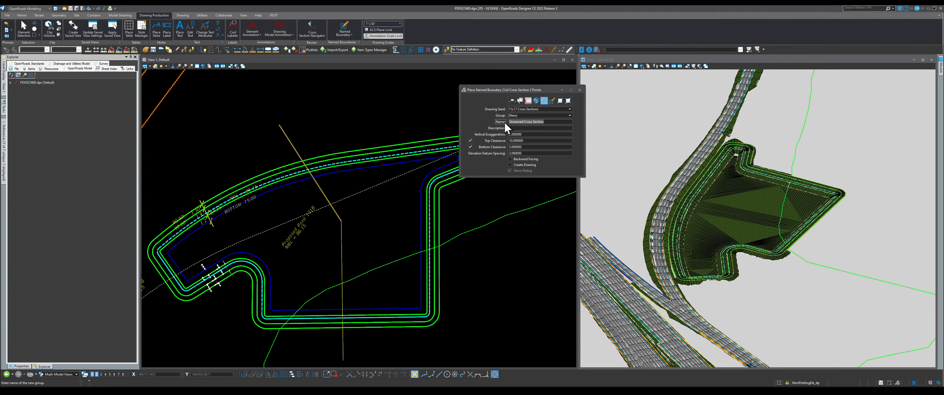
type("POBD")
type("B")
left_click(344, 360)
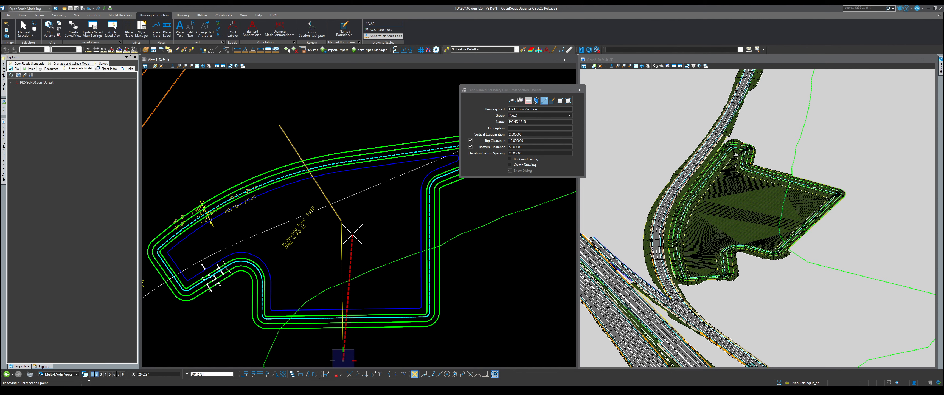
left_click(358, 218)
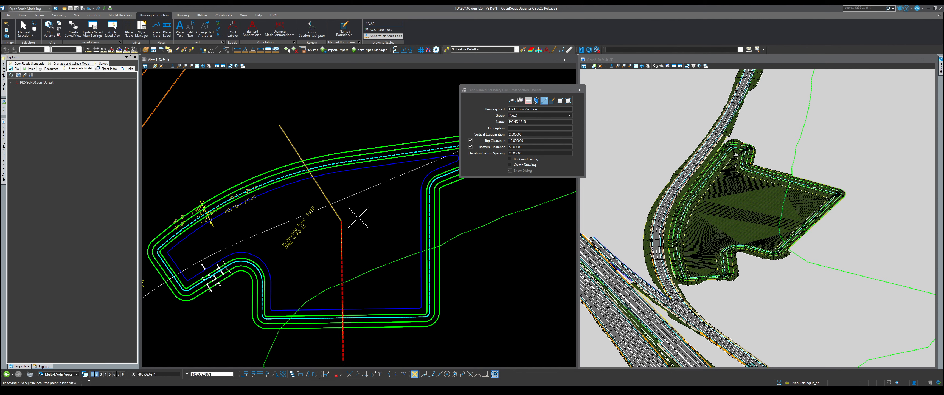
left_click(524, 128)
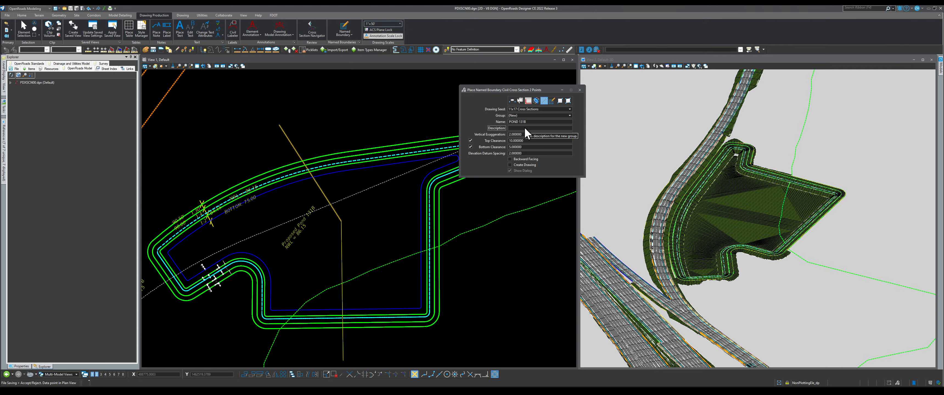
type("A1")
left_click(372, 239)
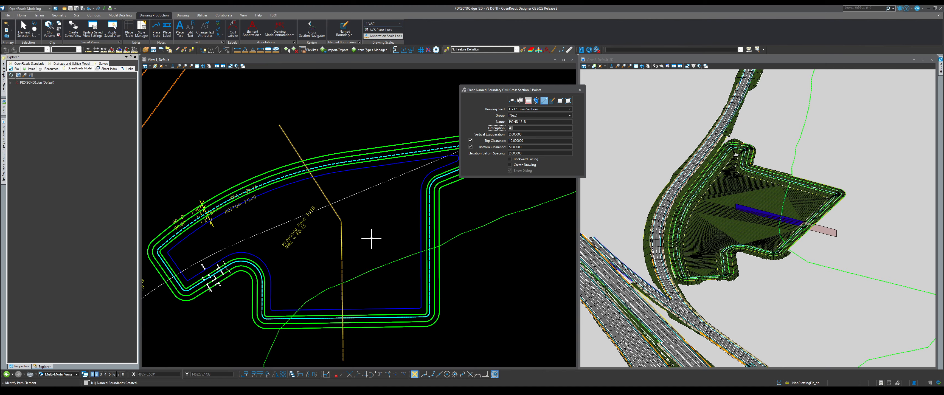
left_click(23, 32)
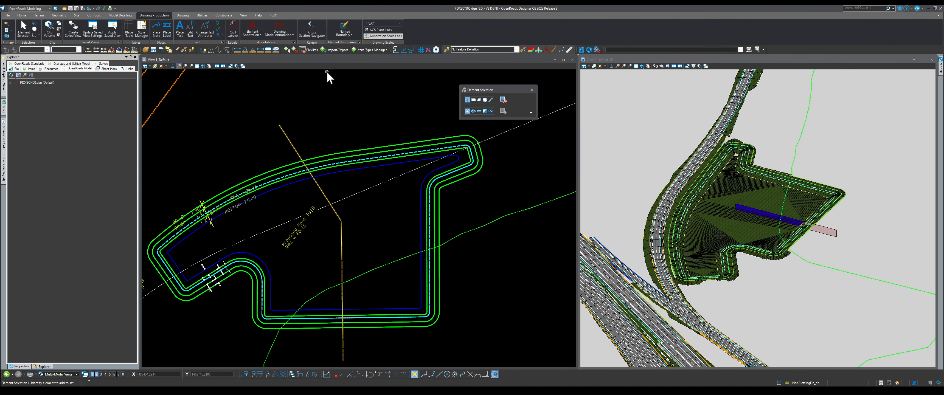
Restart the two-point cross-section boundary tool and choose the existing group POND 131B for the next boundary
left_click(345, 27)
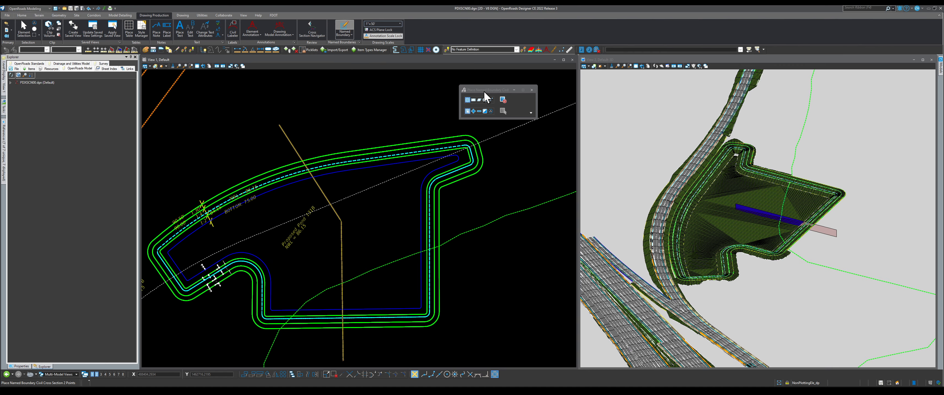
left_click(519, 116)
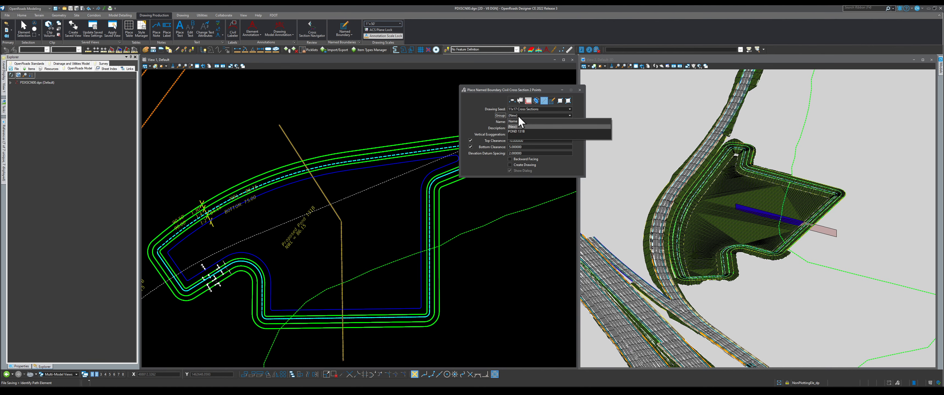
left_click(528, 132)
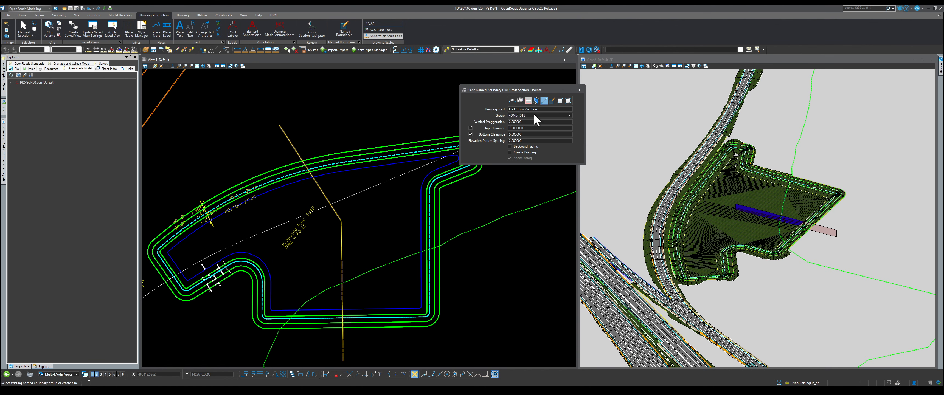
left_click(290, 143)
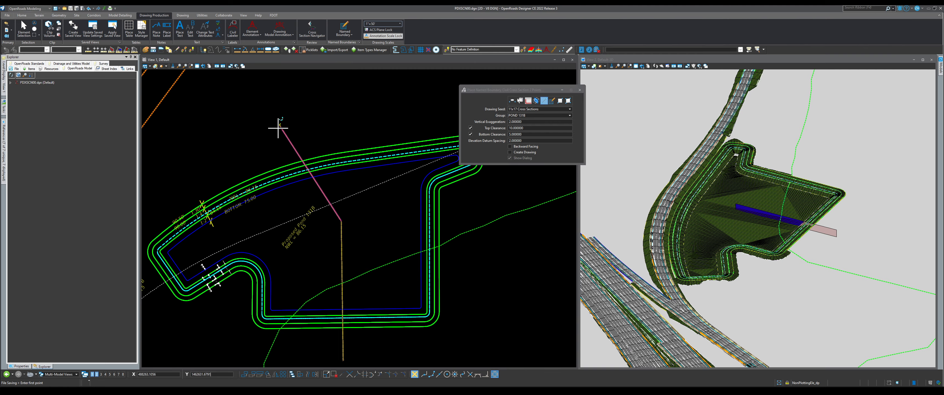
right_click(279, 129)
scroll(278, 129, "up", 1)
middle_click_drag(279, 129, 263, 97)
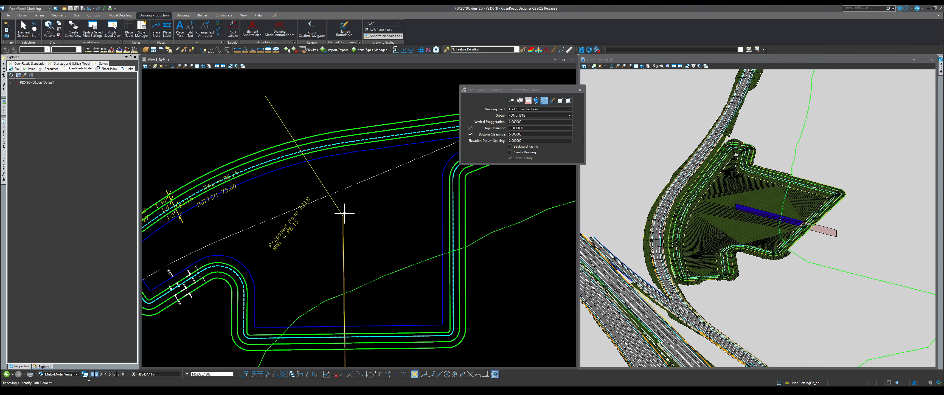
key("Escape")
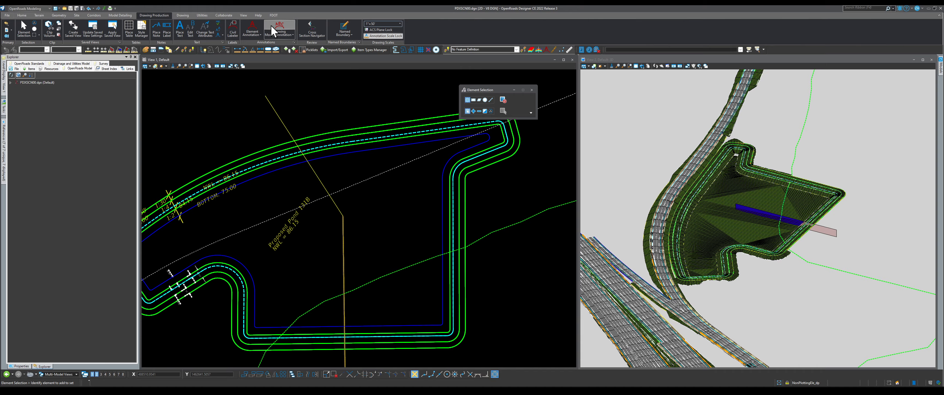
Place a cross-section boundary in group POND 131B from the baseline's bend to the outer end of its upper diagonal segment
left_click(344, 26)
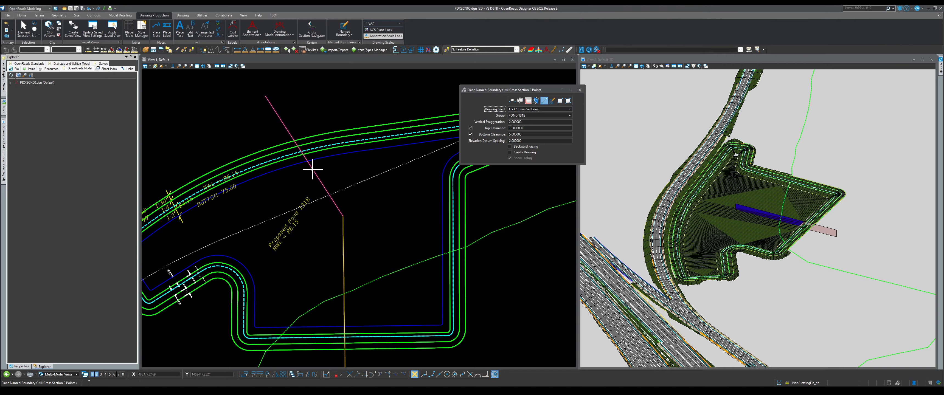
left_click(342, 213)
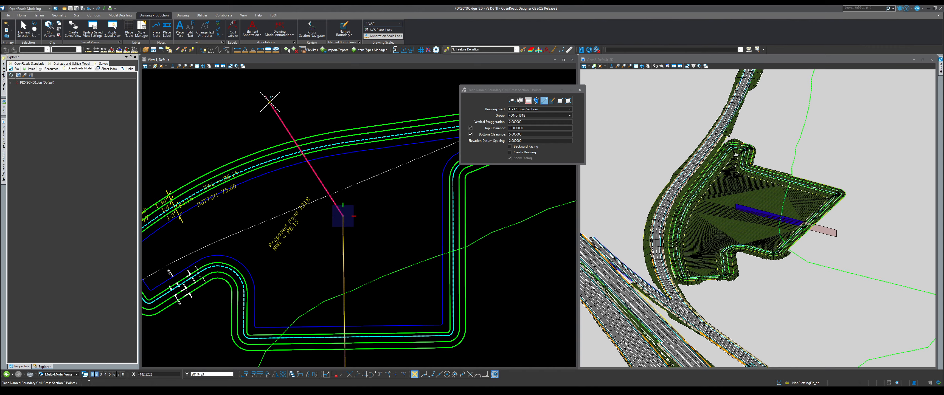
left_click(270, 102)
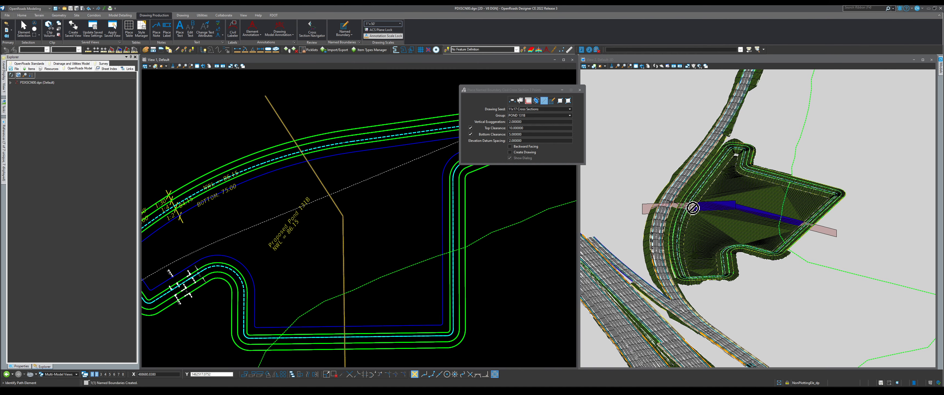
key("Escape")
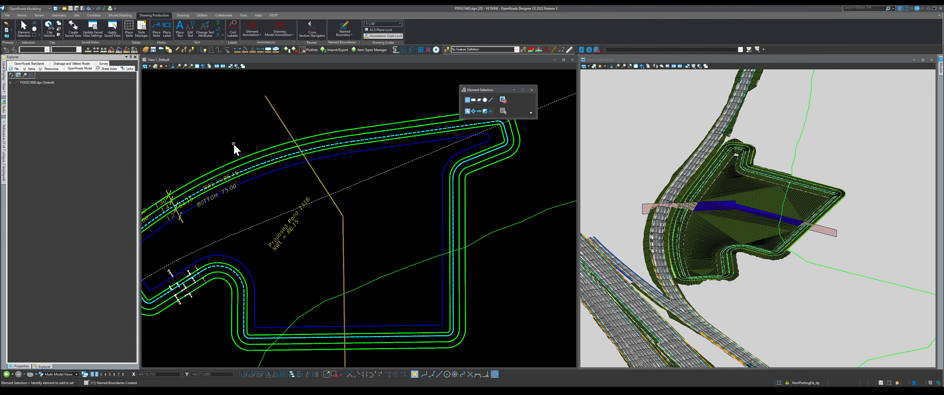
Open the Named Boundaries manager and expand the cross-section group POND 131B to examine its boundaries
left_click(360, 42)
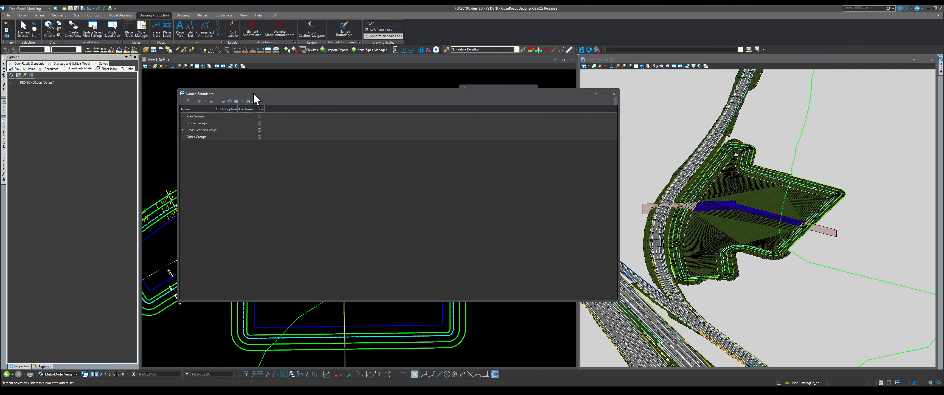
left_click_drag(253, 93, 298, 68)
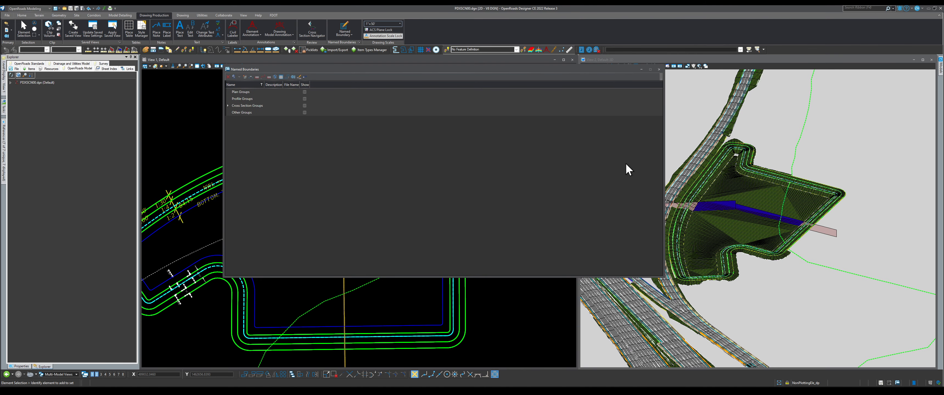
left_click_drag(664, 163, 508, 162)
left_click(227, 106)
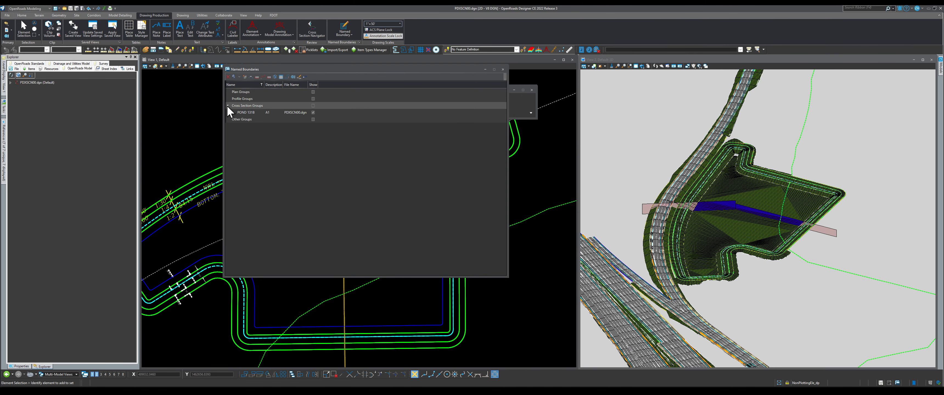
left_click(267, 114)
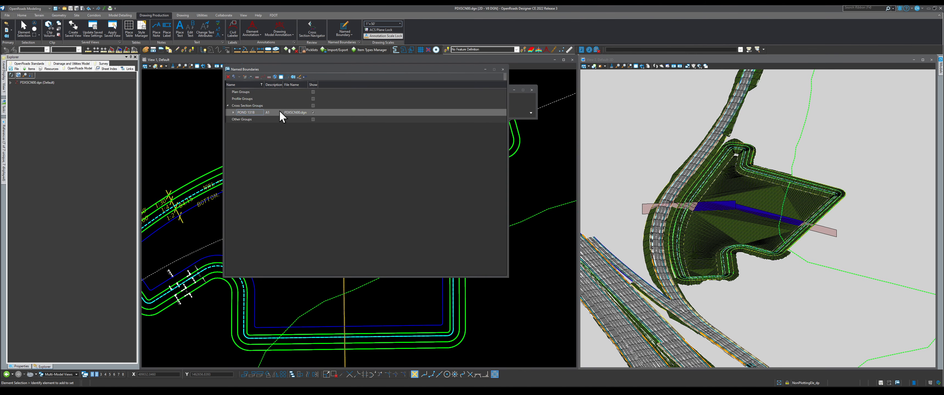
double_click(242, 112)
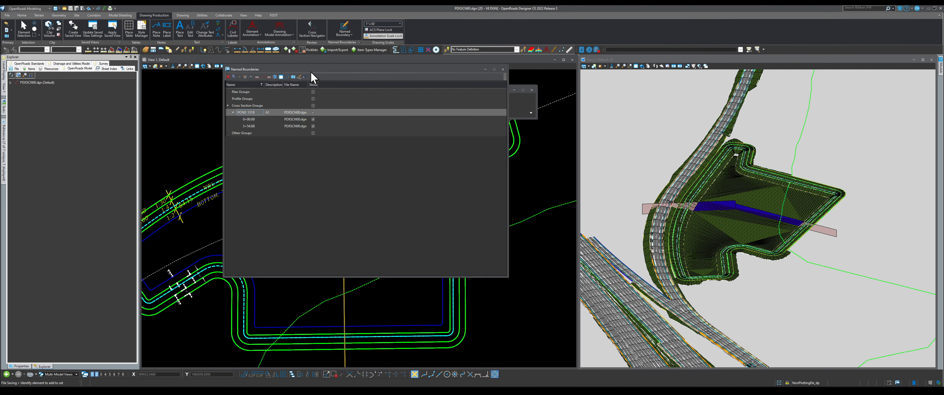
left_click_drag(310, 71, 467, 107)
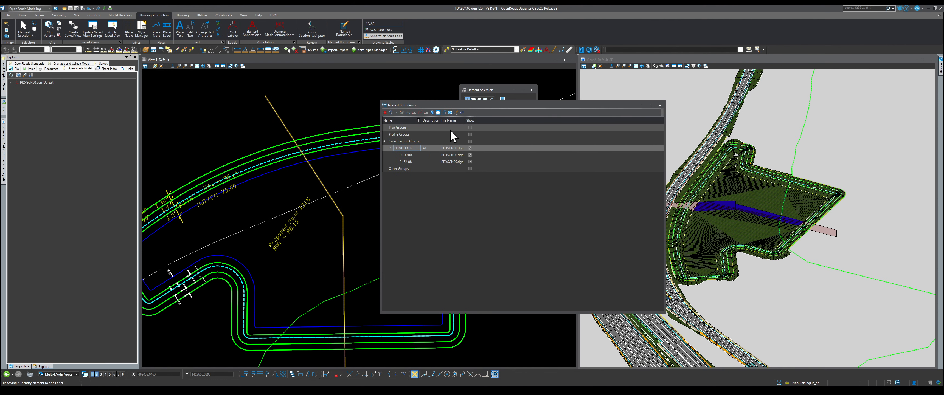
Begin a cross-section drawing from the first boundary, 0+00.00, in group POND 131B
left_click(414, 154)
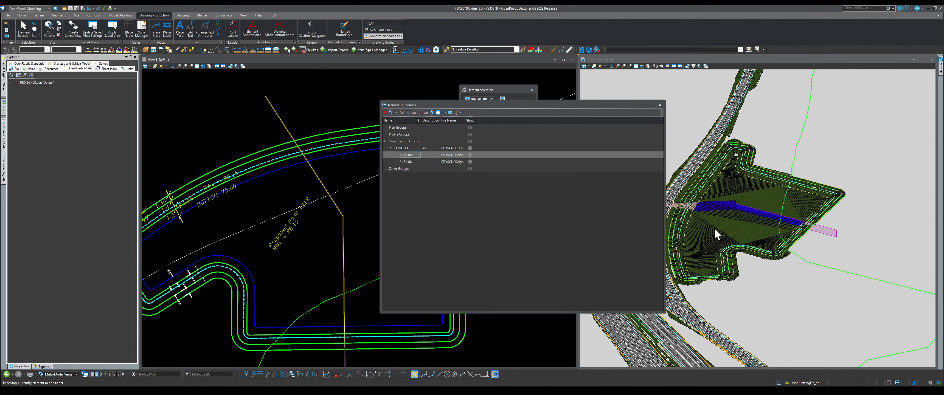
left_click(419, 162)
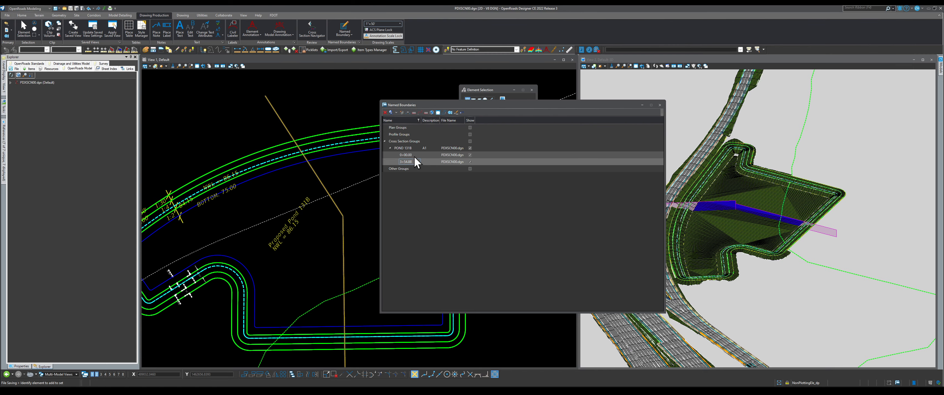
left_click(416, 155)
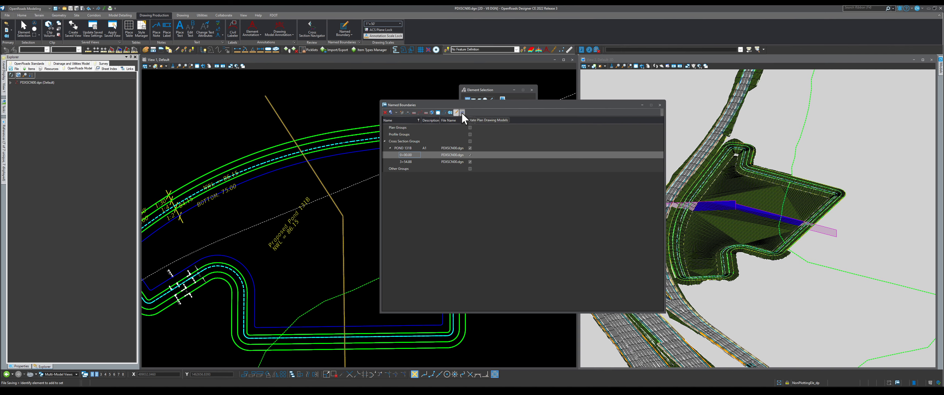
right_click(428, 155)
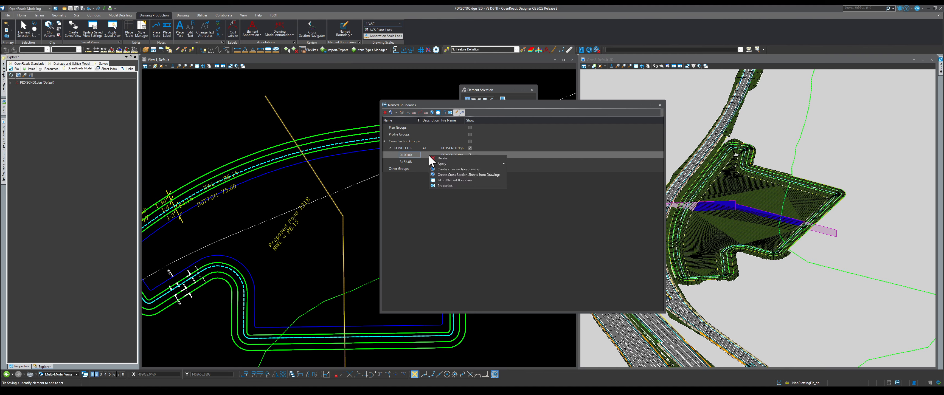
left_click(449, 169)
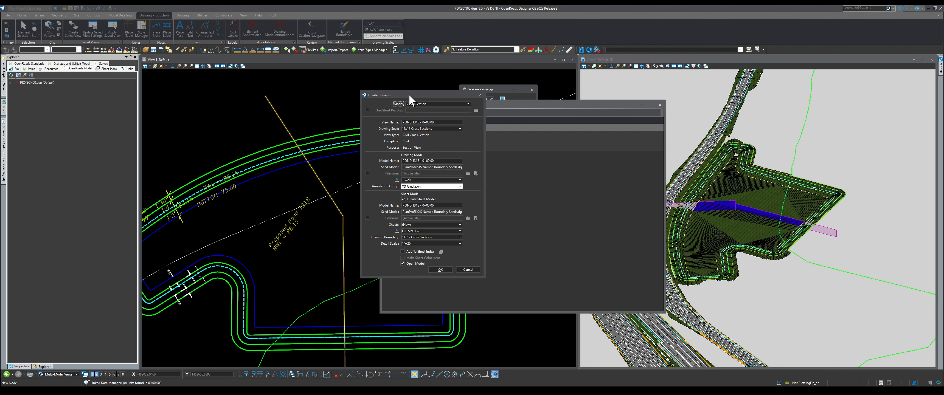
left_click_drag(420, 98, 253, 98)
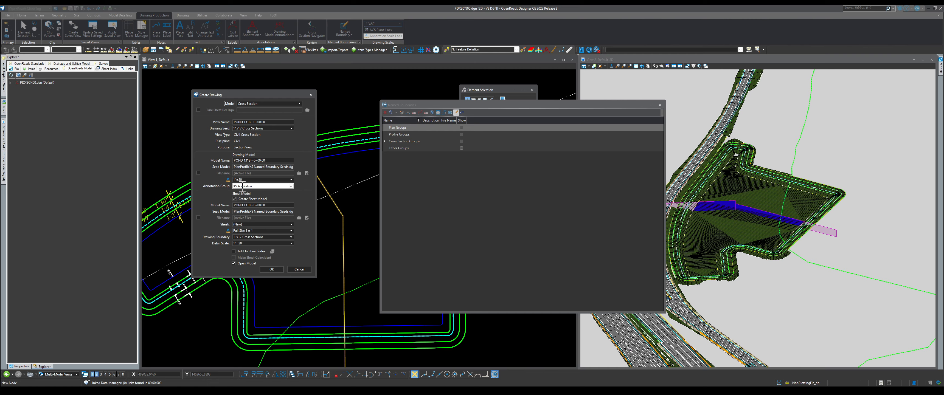
Create the 0+00.00 drawing and sheet models with annotation group XS Annotation and Open Model turned off, and save the file
left_click(291, 188)
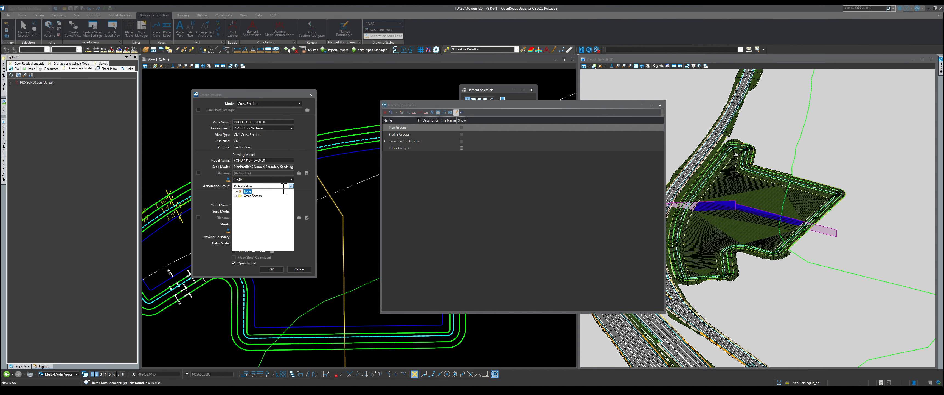
left_click(249, 192)
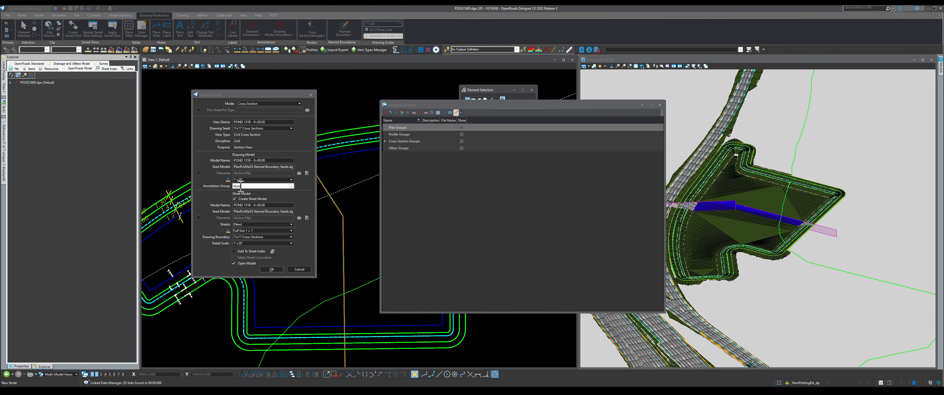
left_click(291, 186)
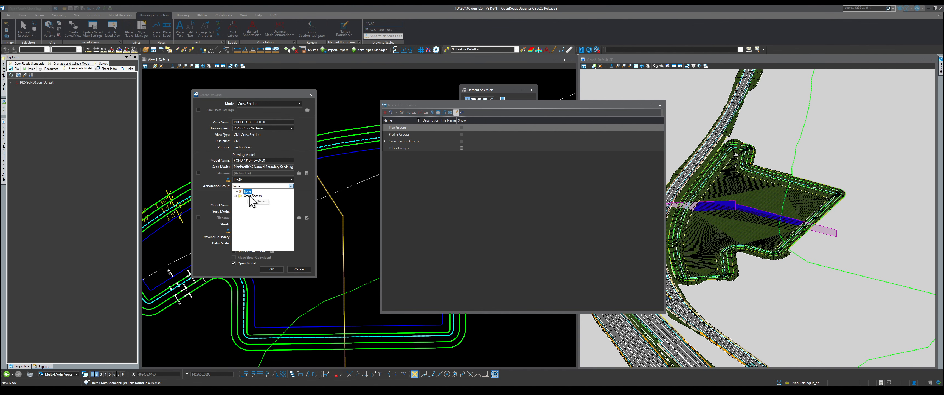
left_click(235, 197)
left_click(241, 200)
left_click(265, 206)
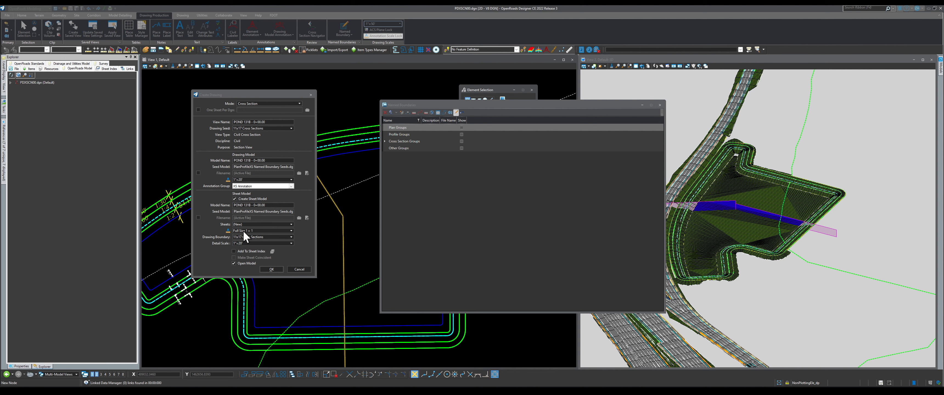
left_click(234, 264)
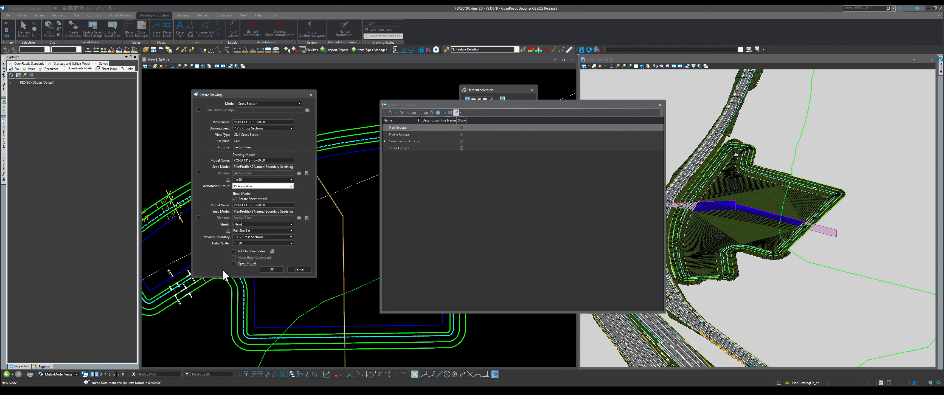
left_click(272, 270)
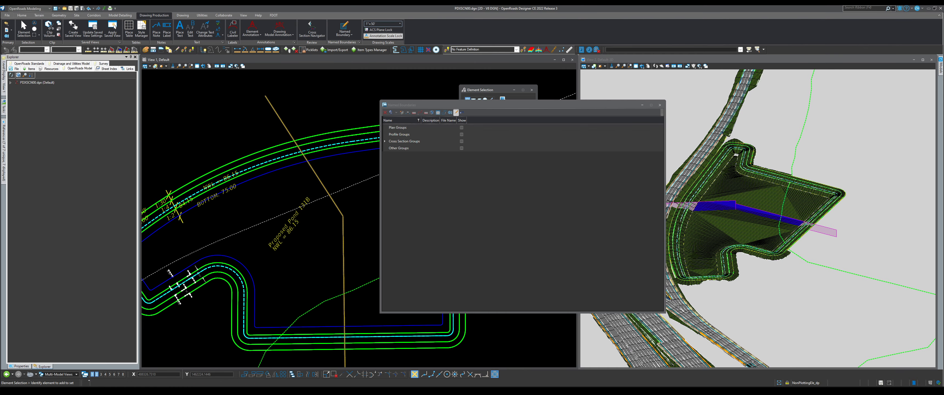
key("ctrl+s")
Open the drawing model POND 131B - 0+00.00, close the Named Boundaries manager and examine the cross section
left_click(69, 375)
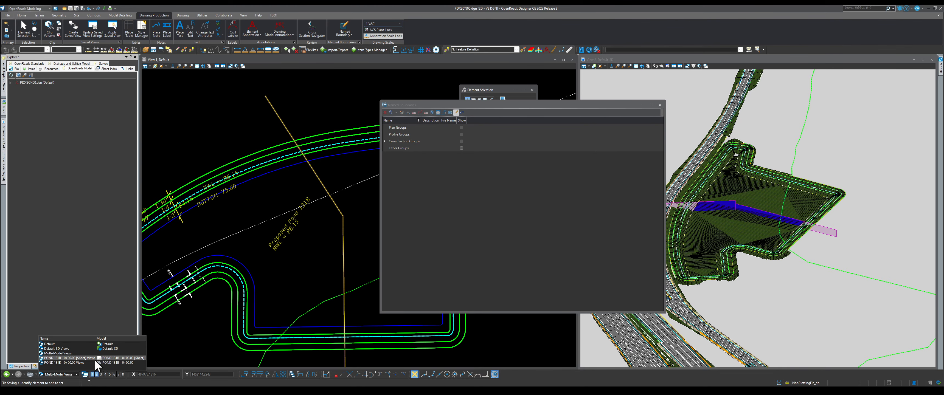
left_click(115, 363)
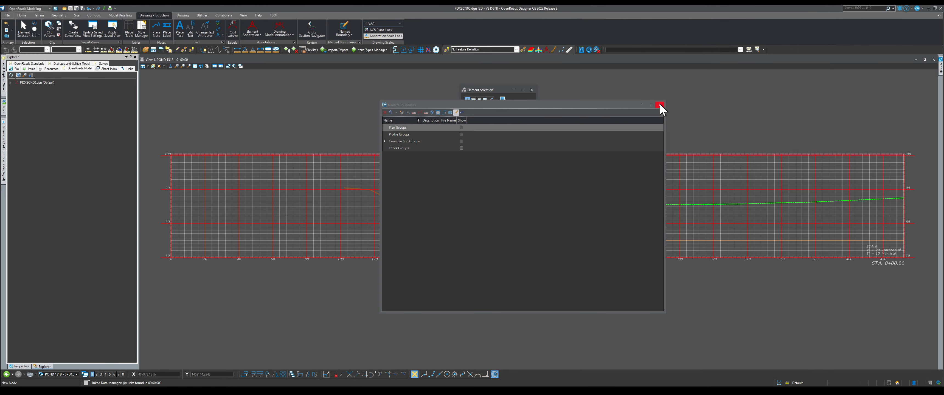
left_click(660, 106)
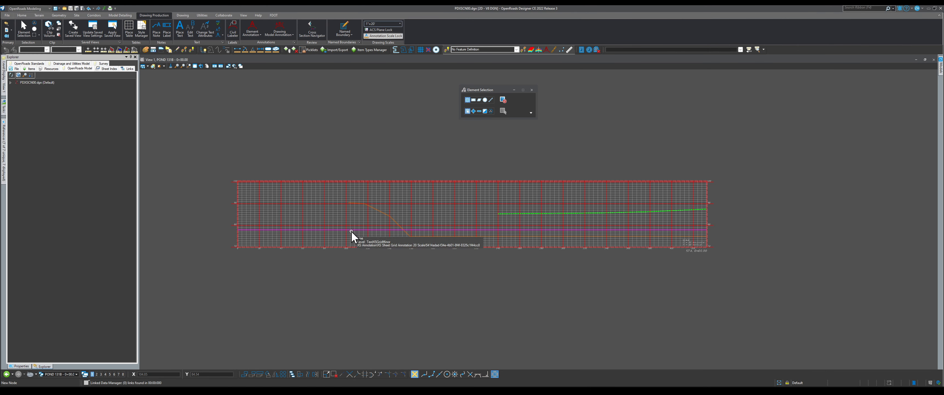
scroll(678, 238, "up", 3)
scroll(711, 245, "down", 1)
scroll(711, 246, "down", 2)
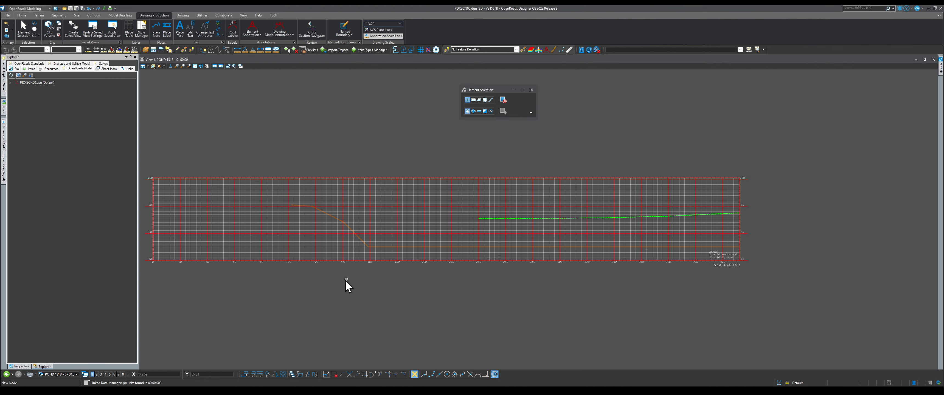
Open the sheet model POND 131B - 0+00.00 and examine how the cross section fits within the sheet border
left_click(64, 373)
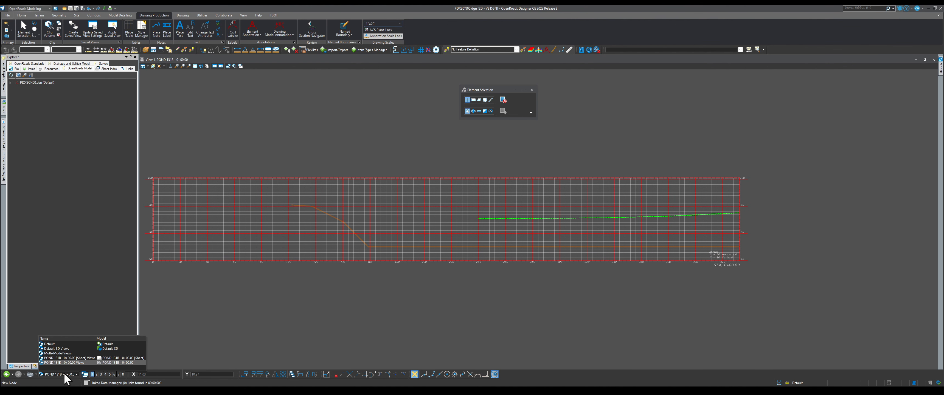
left_click(120, 360)
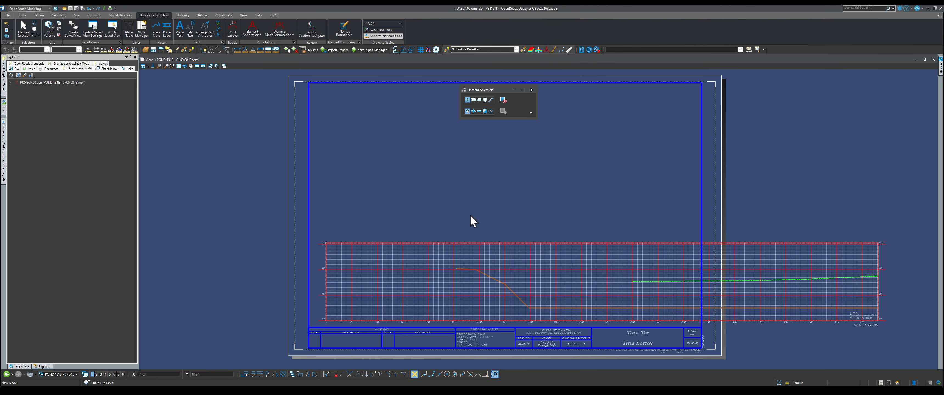
scroll(374, 205, "down", 3)
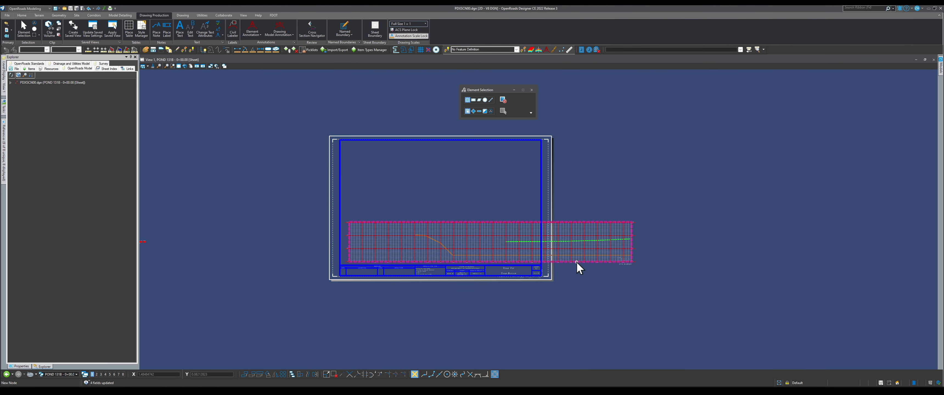
scroll(598, 264, "up", 2)
scroll(596, 260, "up", 1)
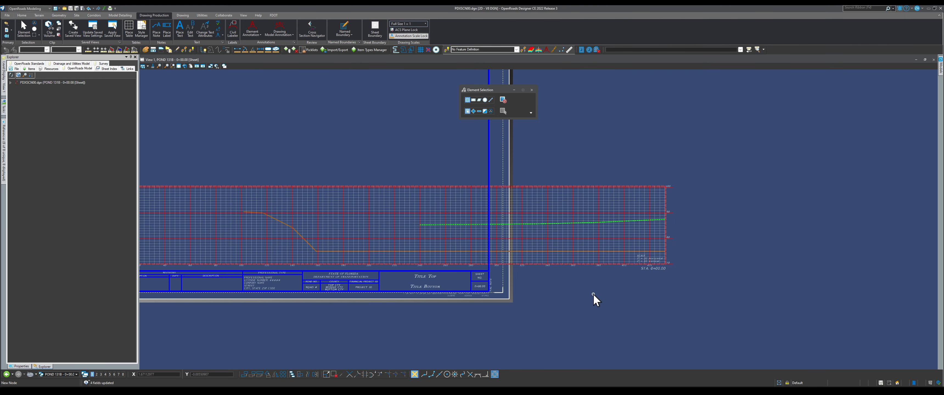
scroll(593, 295, "down", 2)
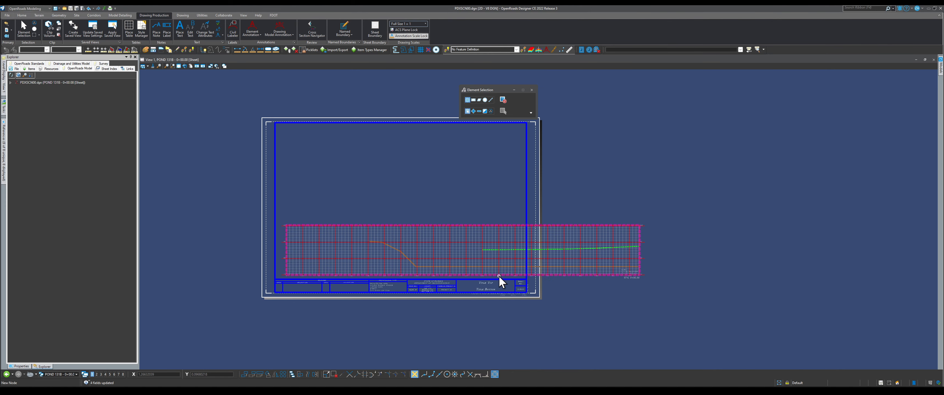
Return to the multi-model plan and 3D views, reopen the Named Boundaries manager and expand cross-section group POND 131B
left_click(66, 373)
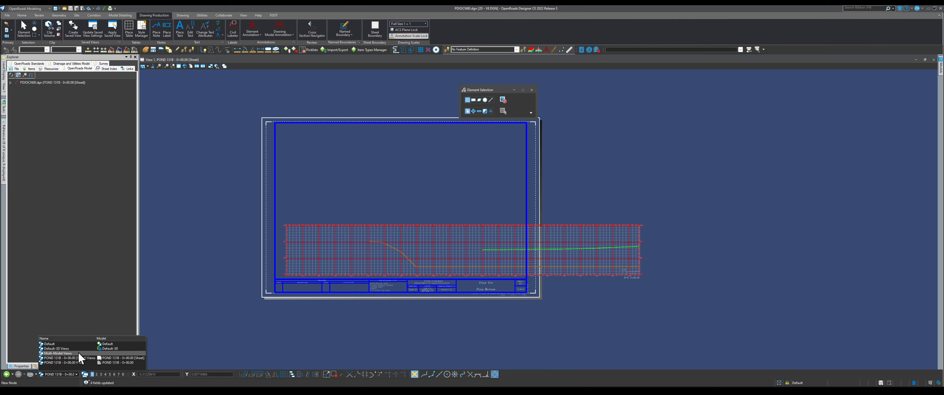
left_click(66, 344)
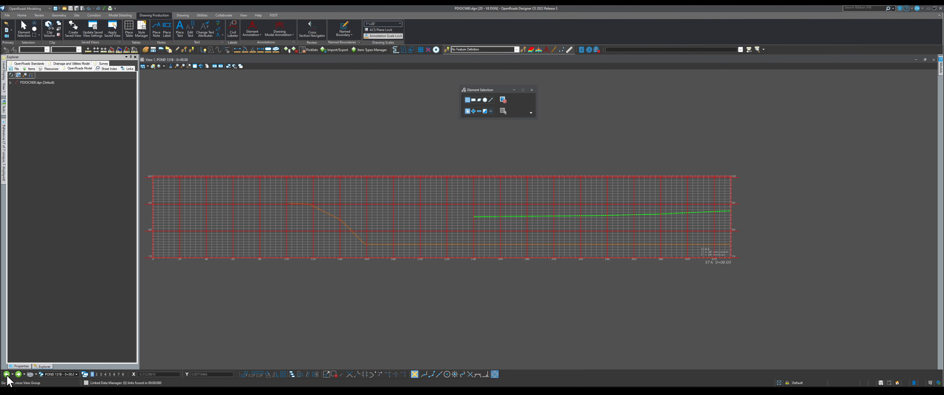
left_click(7, 375)
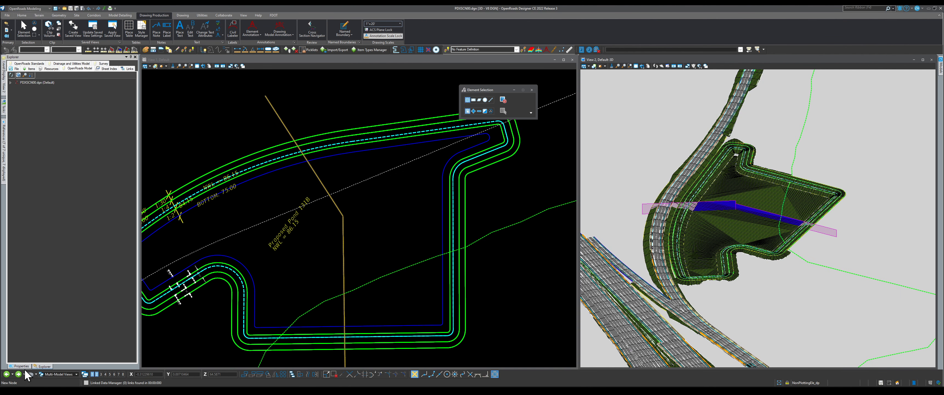
left_click(399, 222)
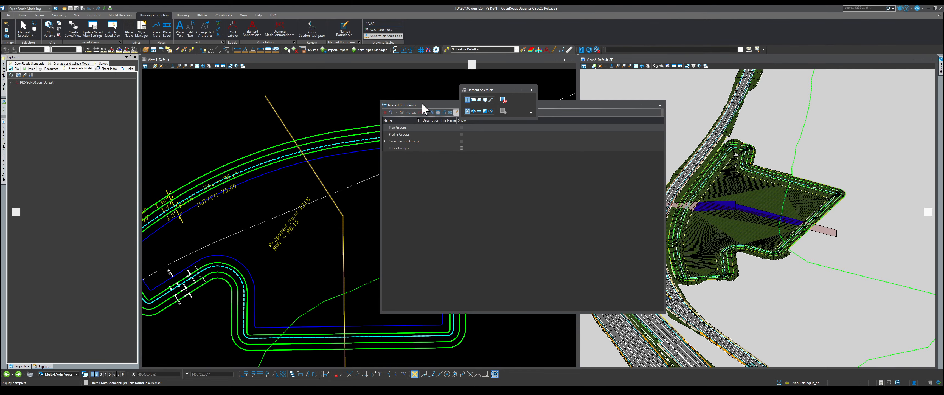
left_click_drag(422, 104, 314, 107)
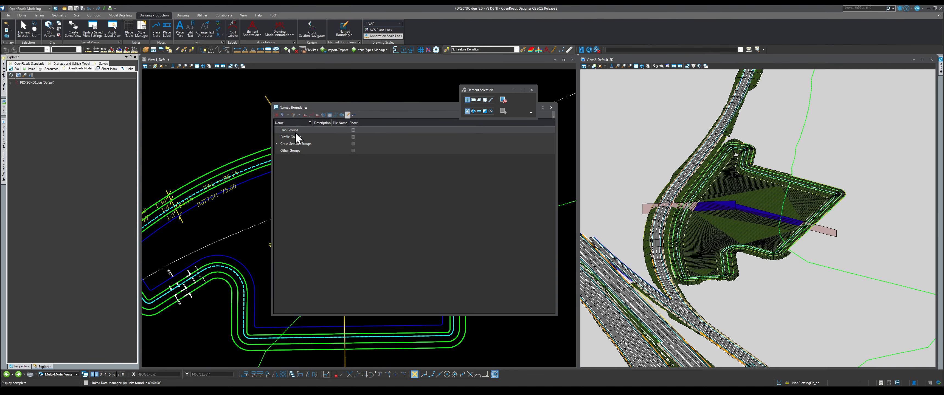
left_click(277, 143)
left_click(282, 151)
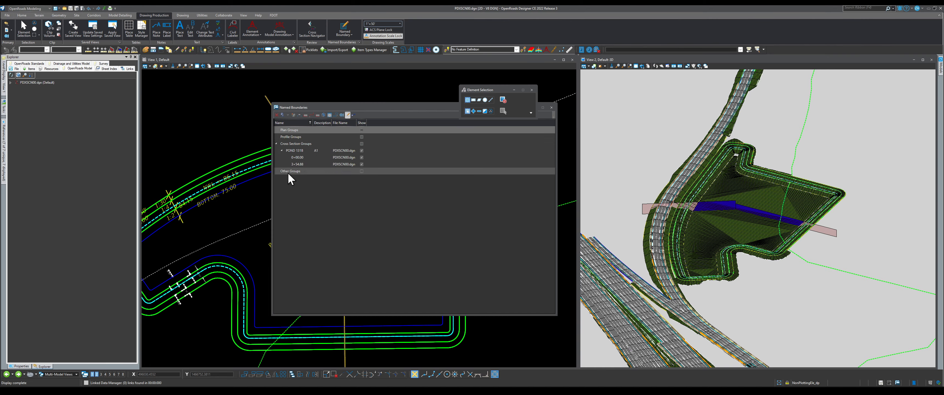
Create a cross-section drawing model from the second boundary in POND 131B without a sheet model, and close the Named Boundaries manager
left_click(312, 166)
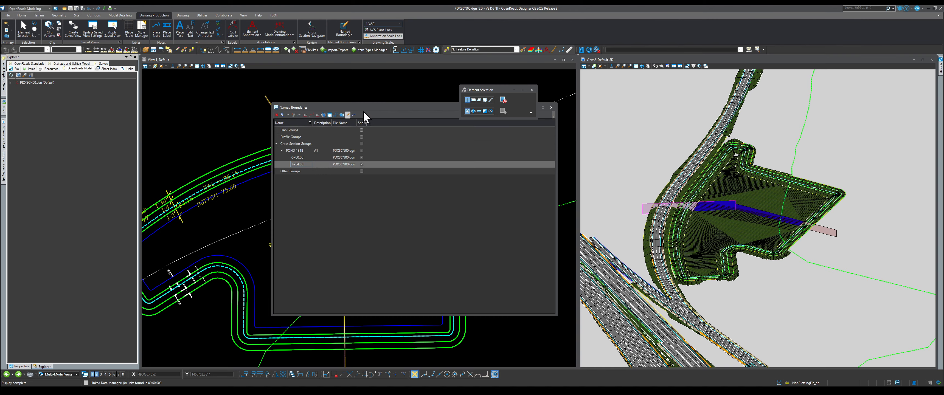
left_click(354, 115)
right_click(370, 164)
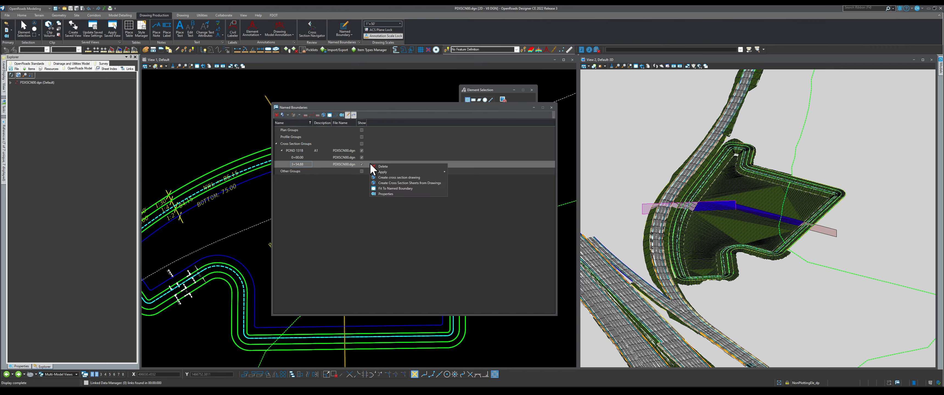
left_click(397, 177)
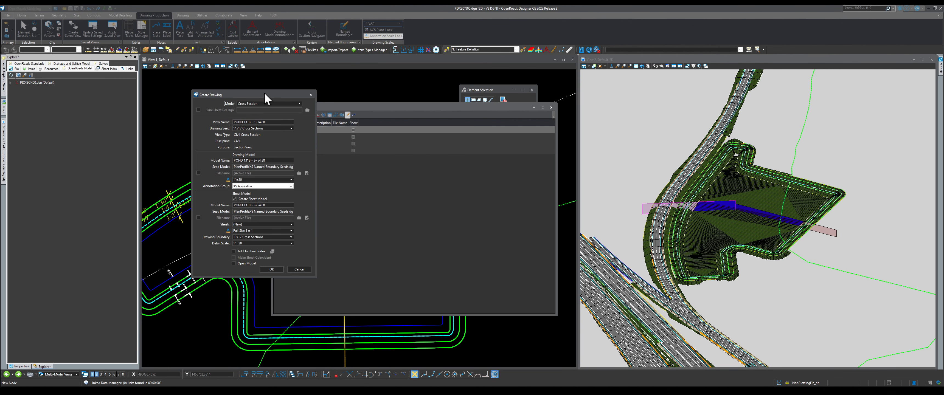
left_click_drag(265, 95, 340, 89)
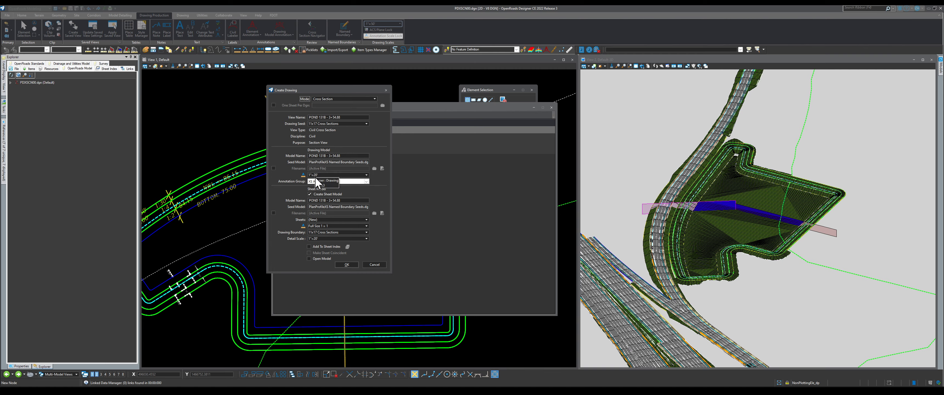
left_click(314, 220)
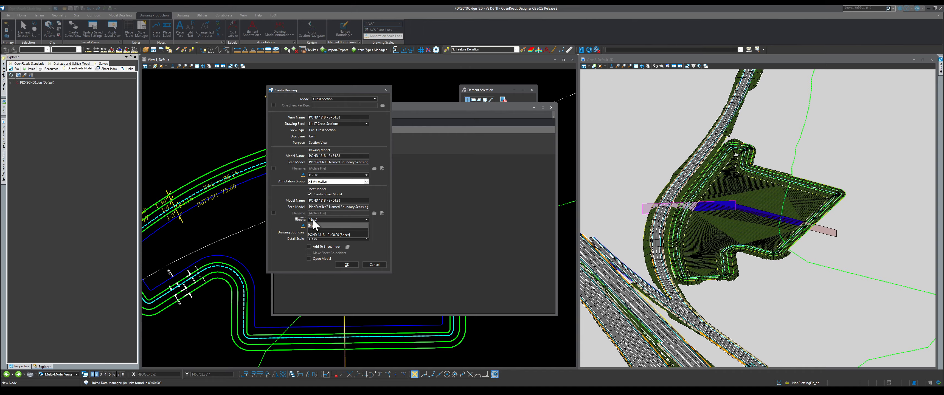
left_click(310, 194)
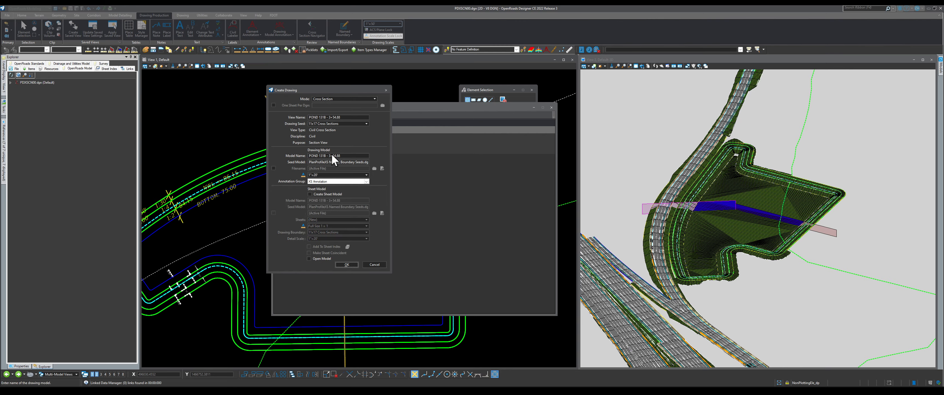
left_click(345, 266)
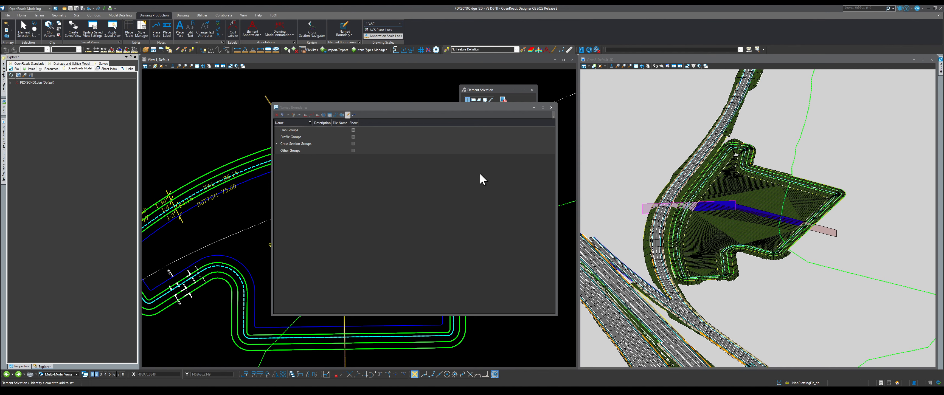
left_click(552, 108)
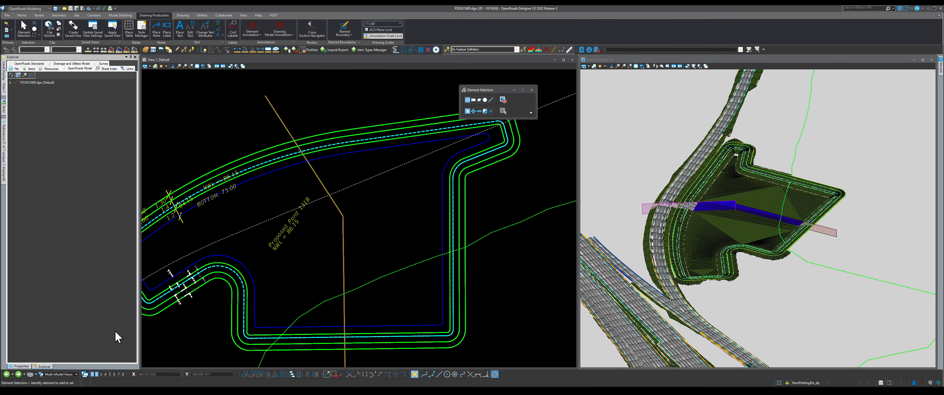
Open the drawing models POND 131B - 0+00.00 and POND 131B - 3+54.88 in turn and examine both cross sections
left_click(67, 373)
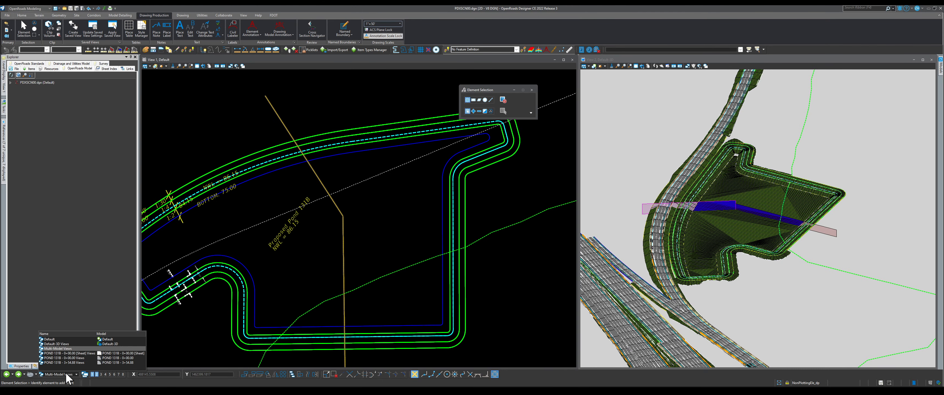
left_click(131, 359)
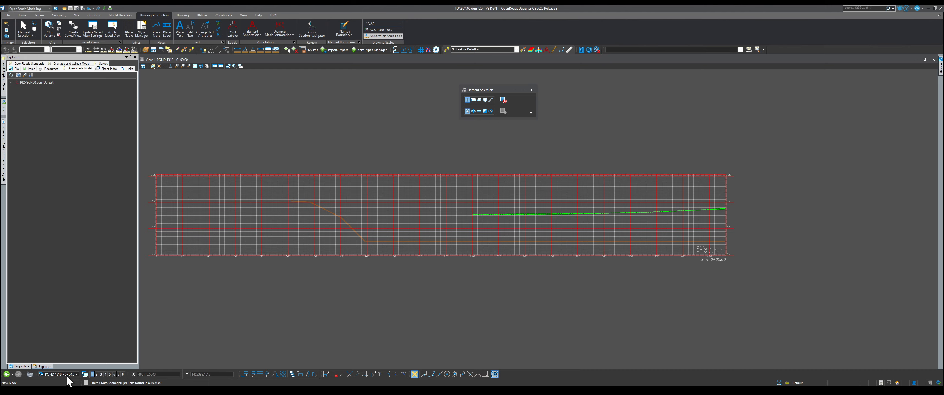
left_click(67, 376)
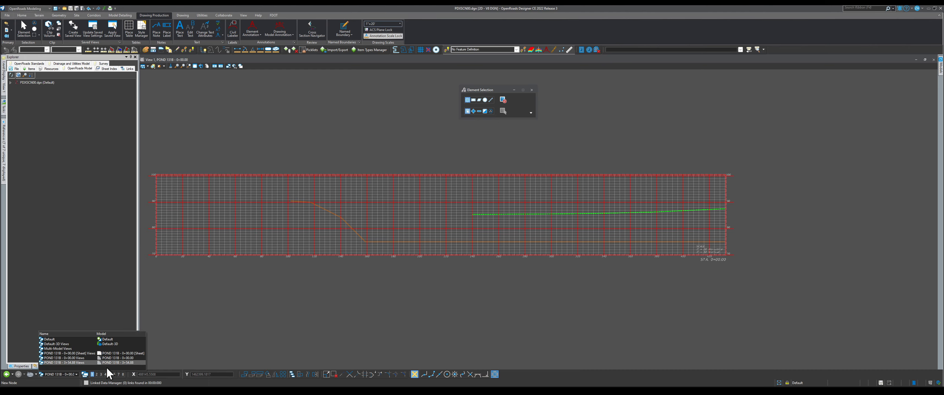
left_click(117, 363)
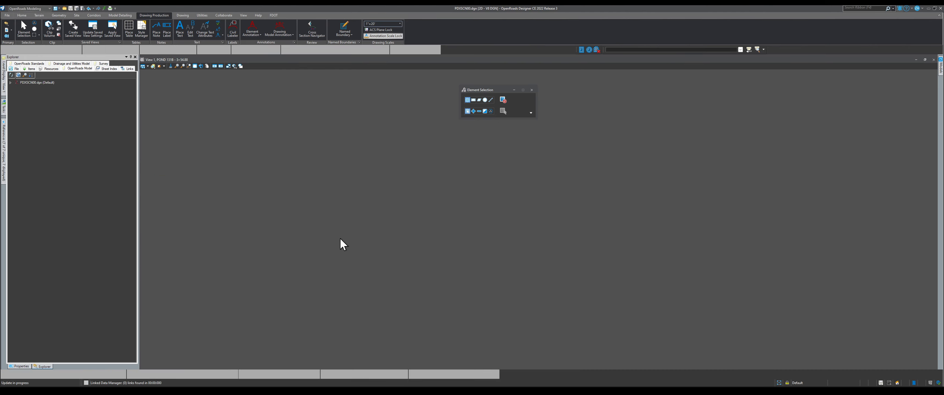
scroll(305, 234, "down", 1)
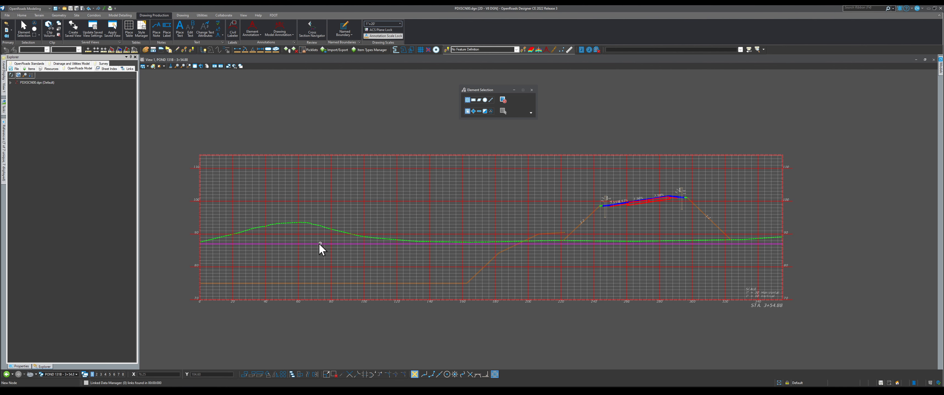
scroll(394, 242, "down", 2)
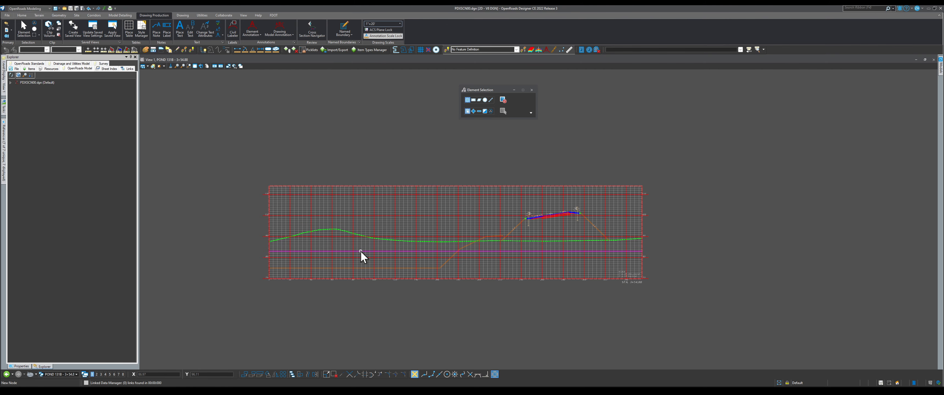
scroll(361, 251, "up", 1)
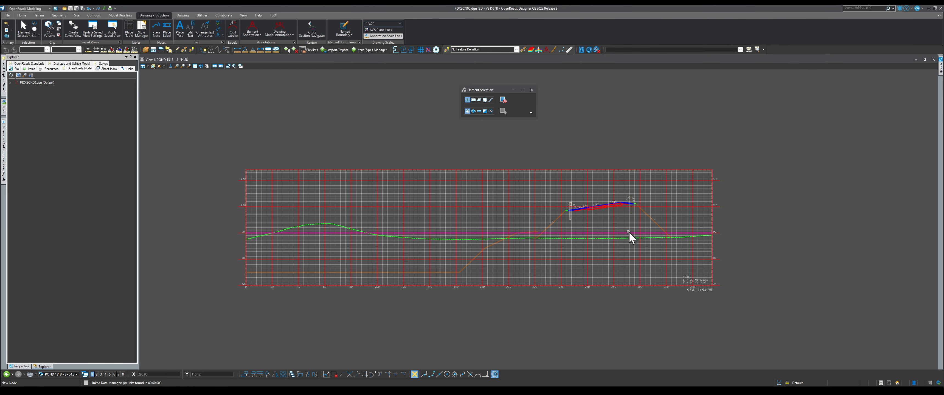
Check the section details in POND A.pdf in Foxit PDF Editor, and remove the drawing model annotations from POND 131B - 3+54.88 in OpenRoads Designer
key("alt+Tab")
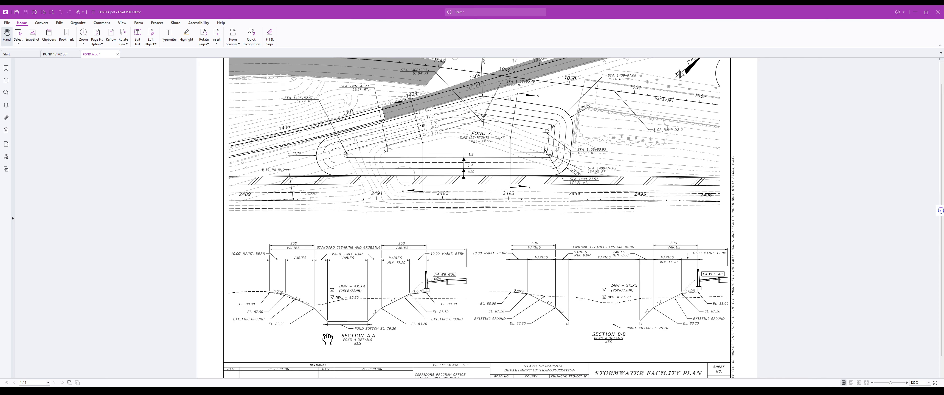
key("alt+Tab")
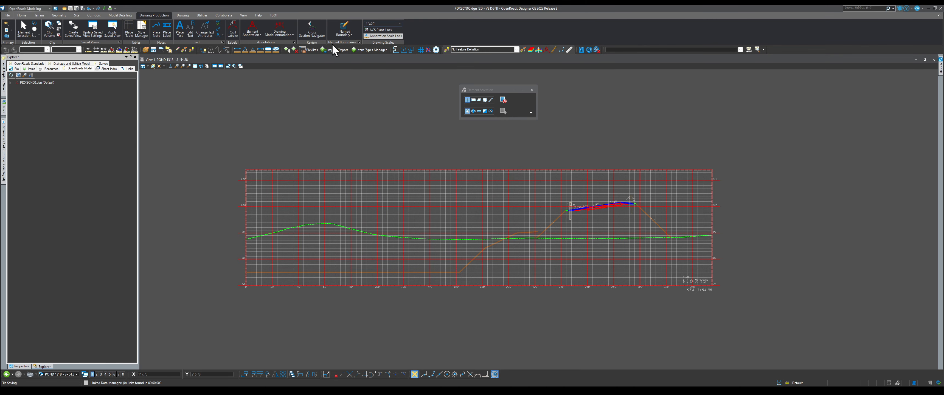
left_click(271, 32)
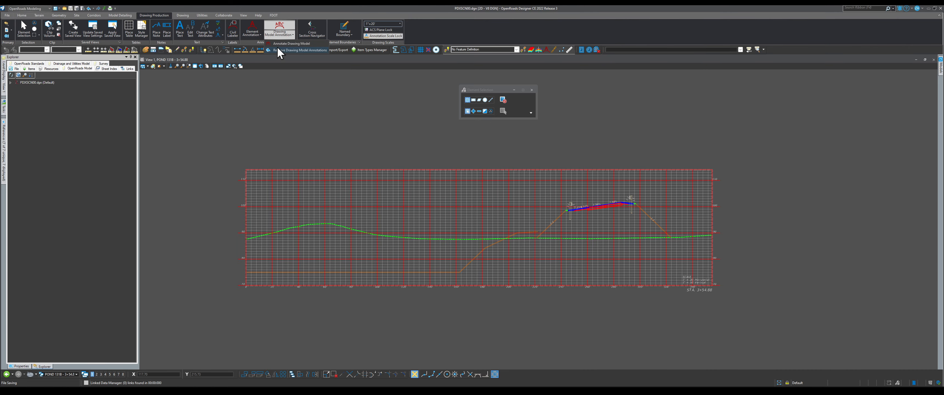
left_click(290, 50)
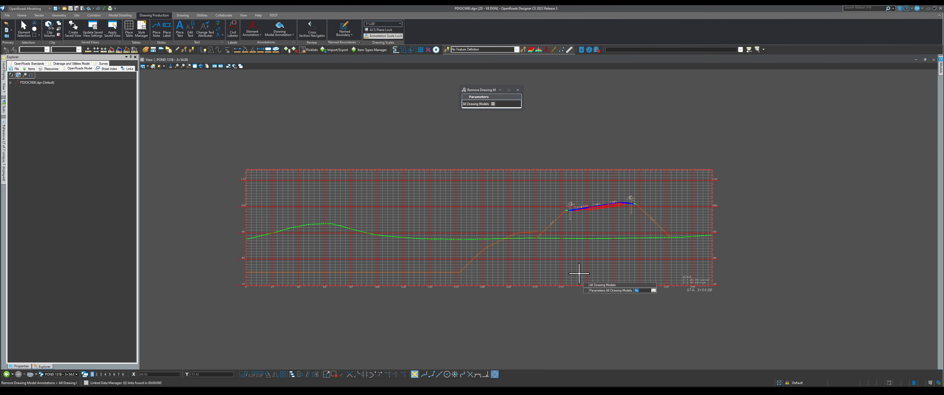
left_click(378, 144)
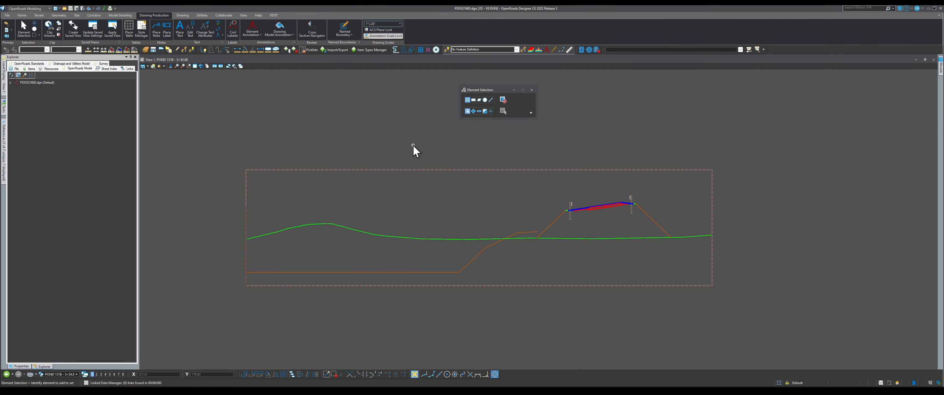
Open the drawing model POND 131B - 0+00.00 and remove its drawing model annotations
left_click(67, 375)
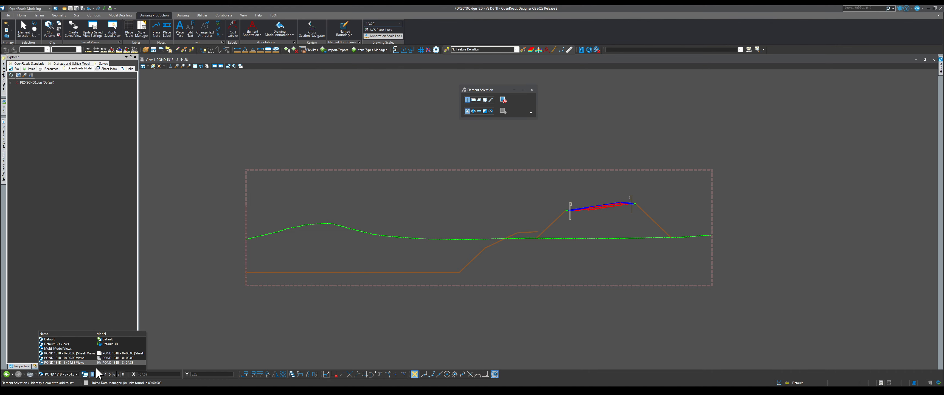
left_click(109, 358)
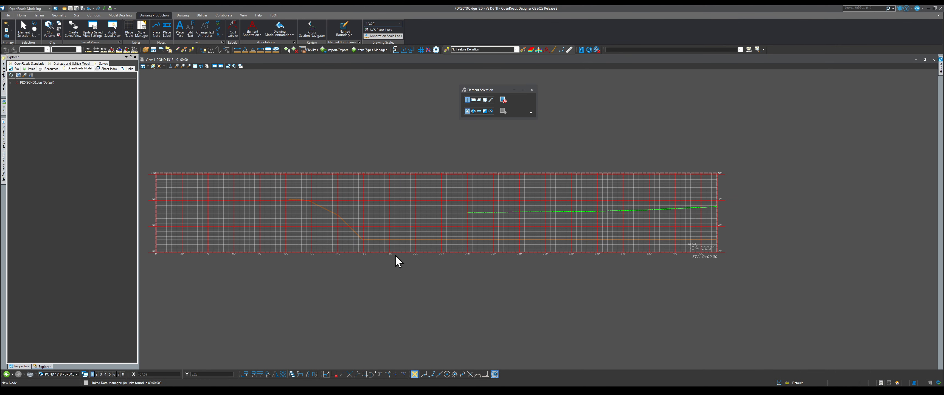
left_click(280, 34)
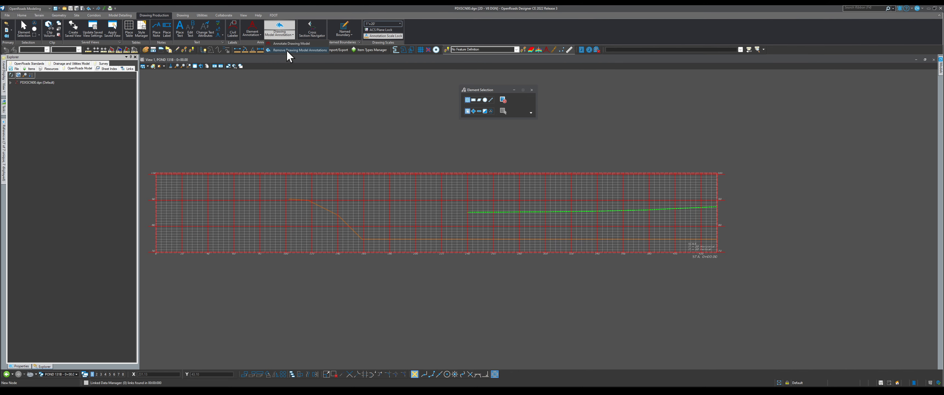
left_click(287, 50)
left_click(380, 148)
scroll(374, 273, "down", 3)
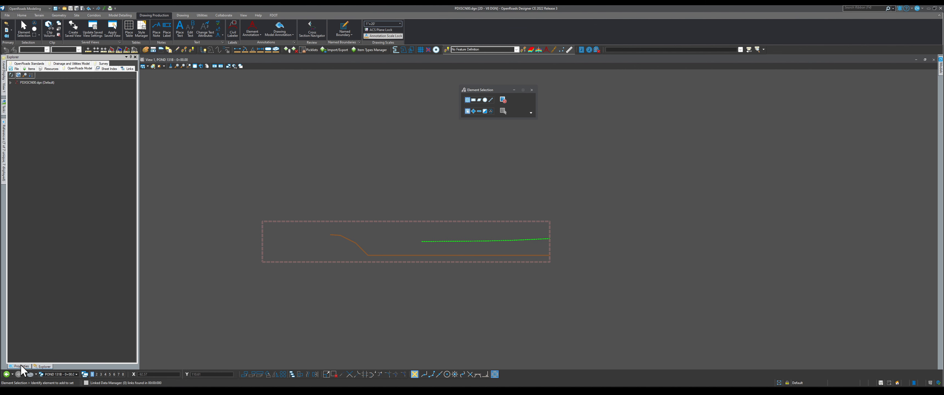
Open the sheet model POND 131B - 0+00.00 and detach the cross-section drawing model reference from it
left_click(62, 372)
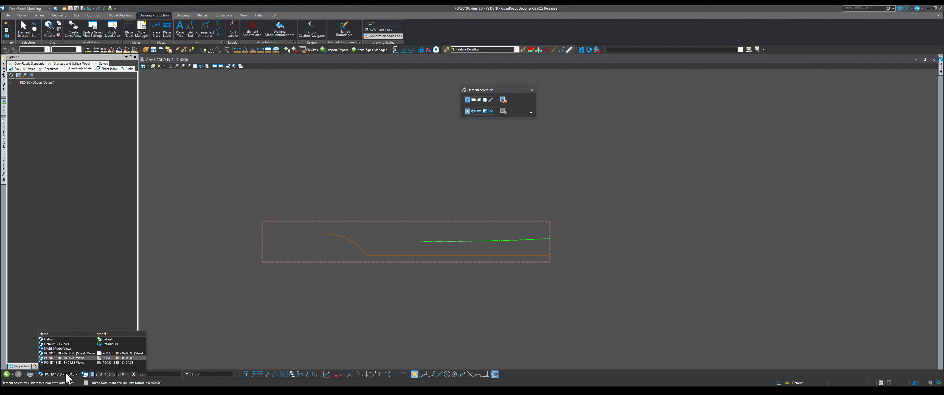
left_click(135, 353)
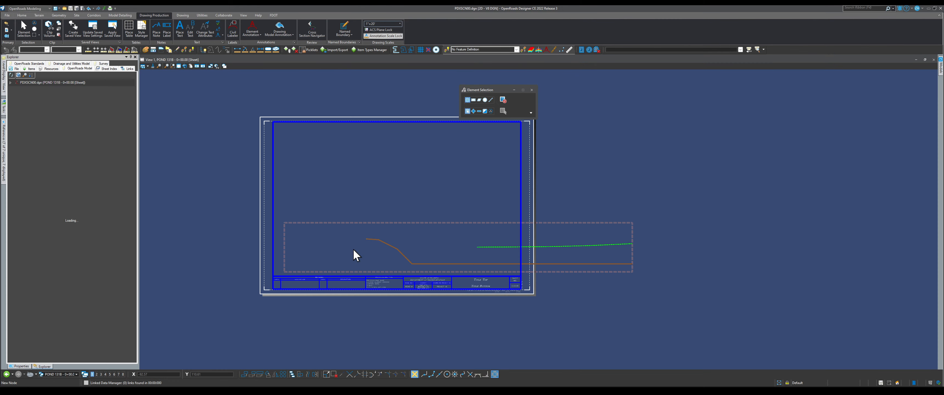
scroll(353, 249, "down", 1)
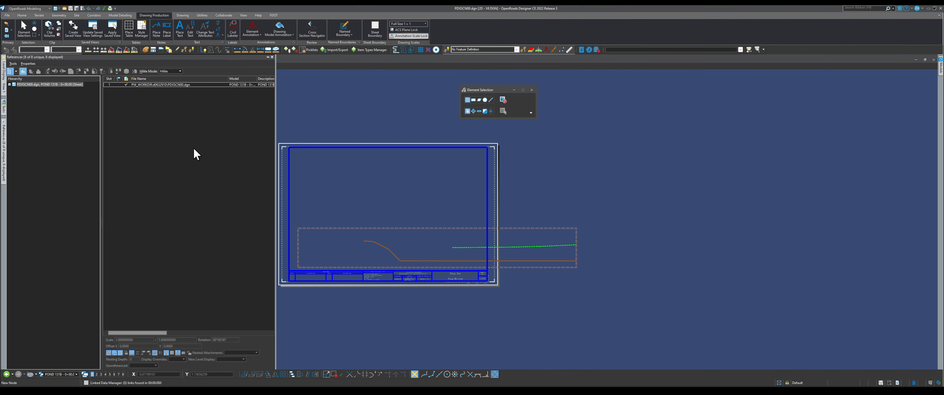
mouse_move(3, 140)
left_click(195, 84)
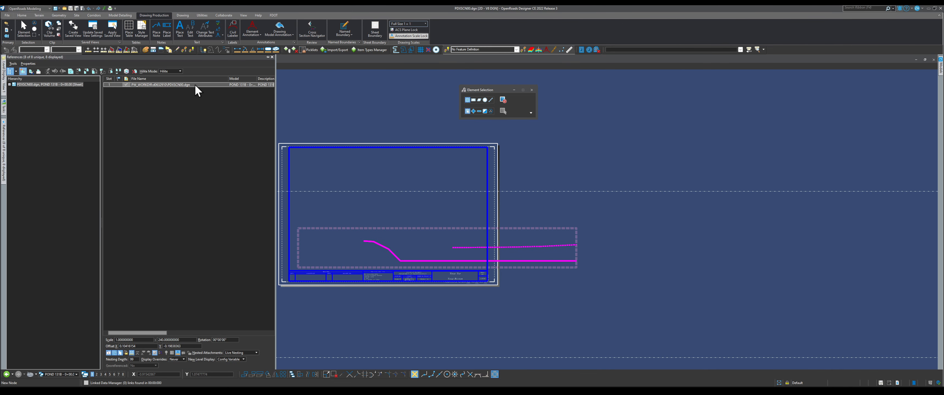
left_click(135, 71)
left_click(485, 155)
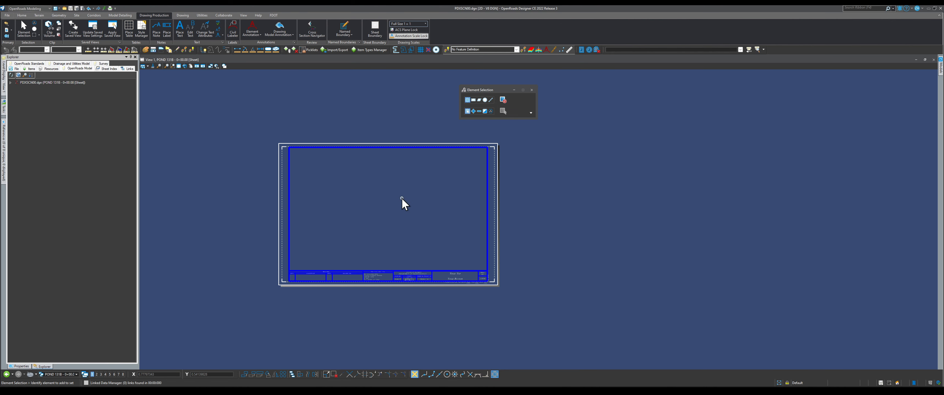
Open the drawing model POND 131B - 0+00.00 and inspect the extent of its Default-3D reference
left_click(67, 375)
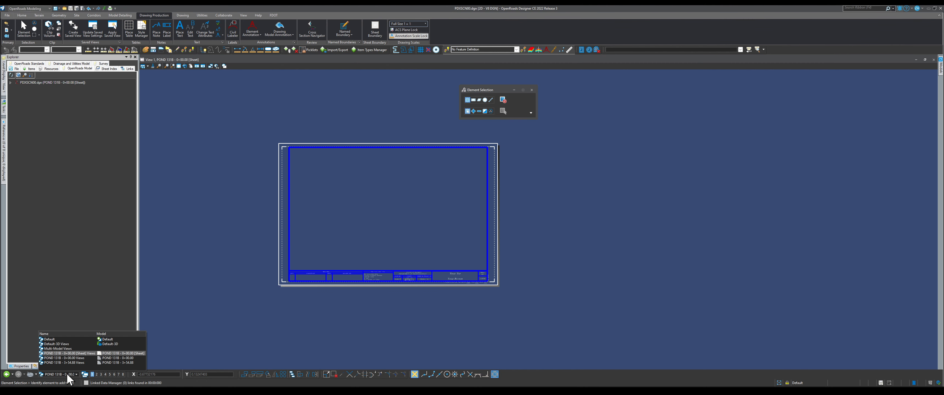
left_click(132, 359)
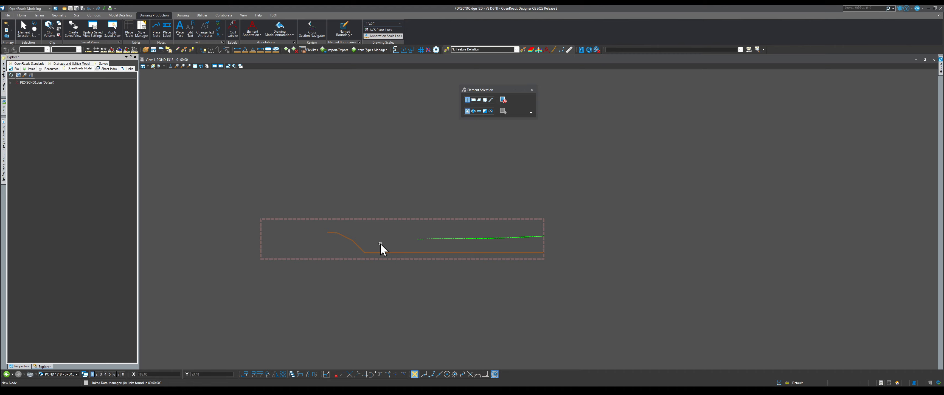
mouse_move(3, 141)
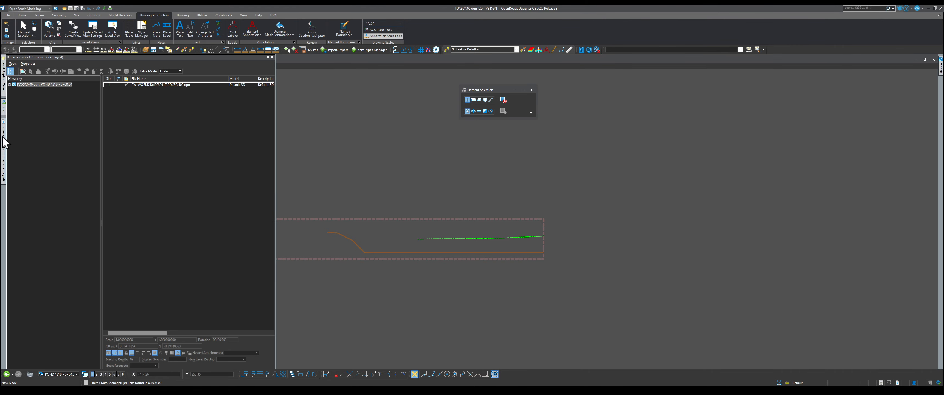
left_click(183, 83)
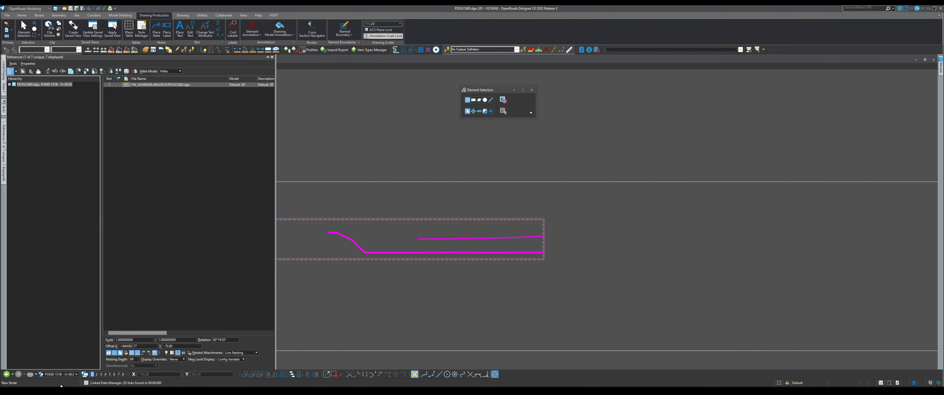
Open the drawing model POND 131B - 3+54.88 and inspect the existing ground line's source
left_click(64, 376)
left_click(104, 362)
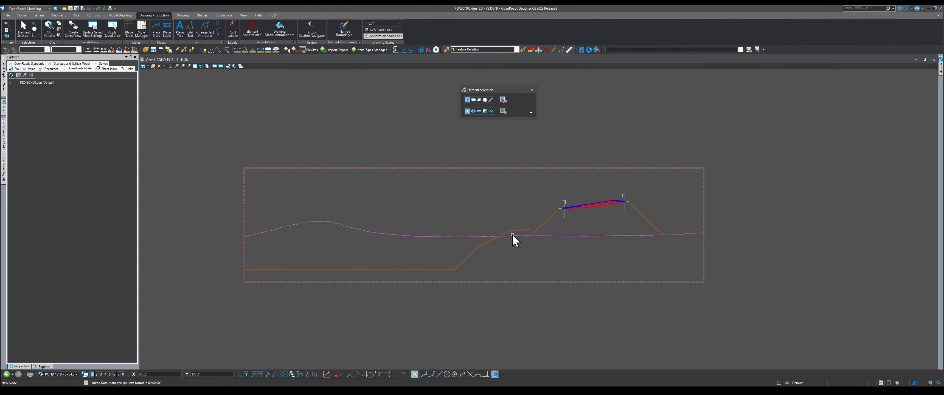
mouse_move(513, 235)
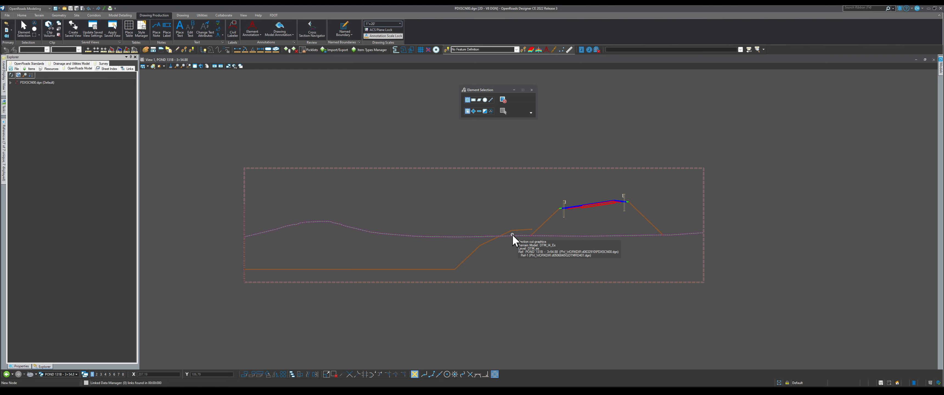
left_click(513, 235)
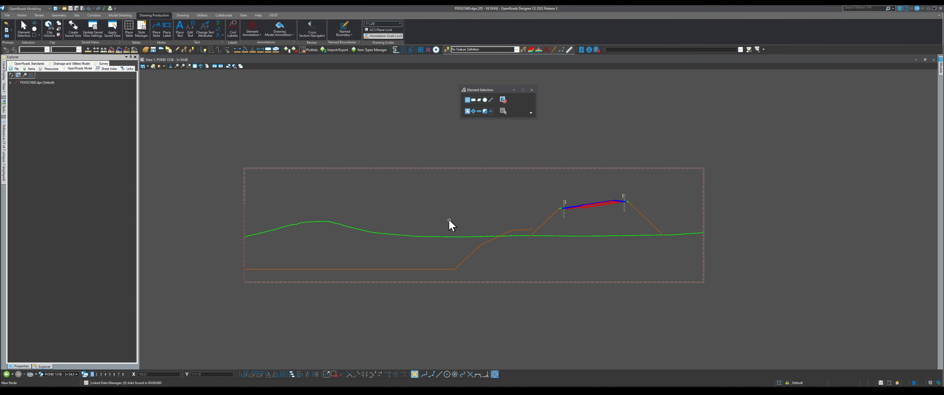
left_click(65, 374)
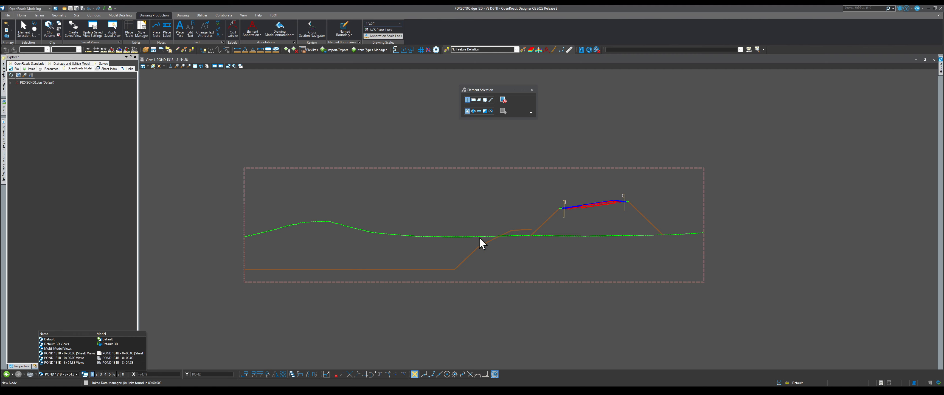
left_click(215, 178)
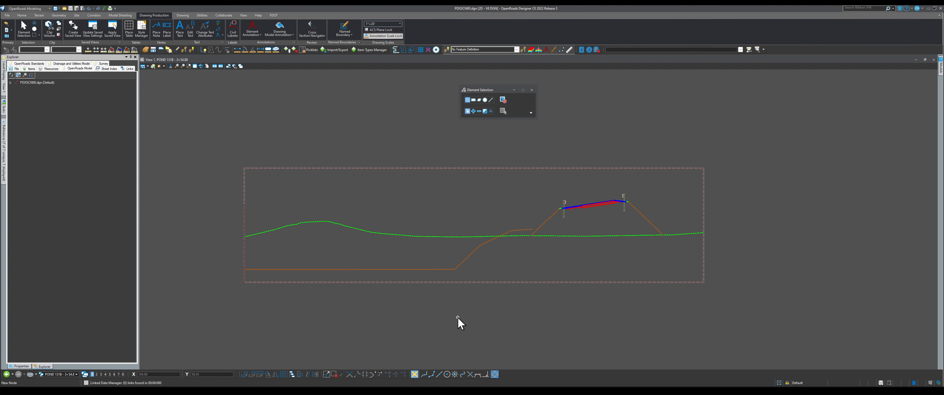
Attach the drawing model POND 131B - 0+00.00 from the pond cross sections file as a reference
scroll(334, 306, "down", 2)
scroll(334, 306, "down", 1)
left_click(4, 126)
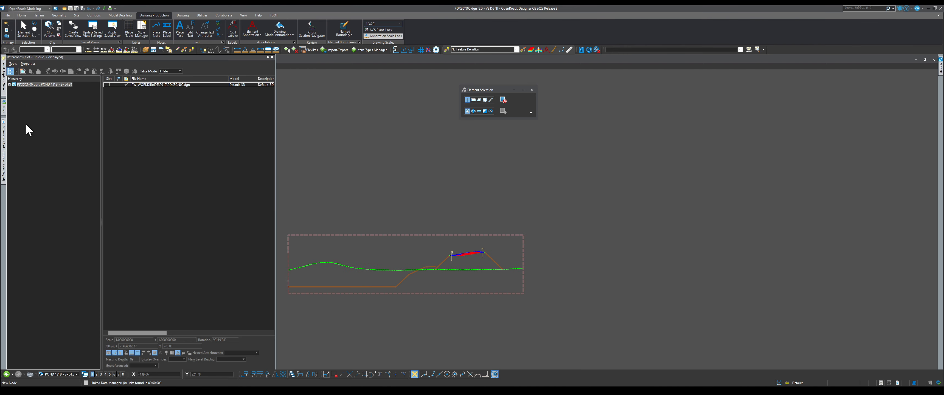
left_click(22, 71)
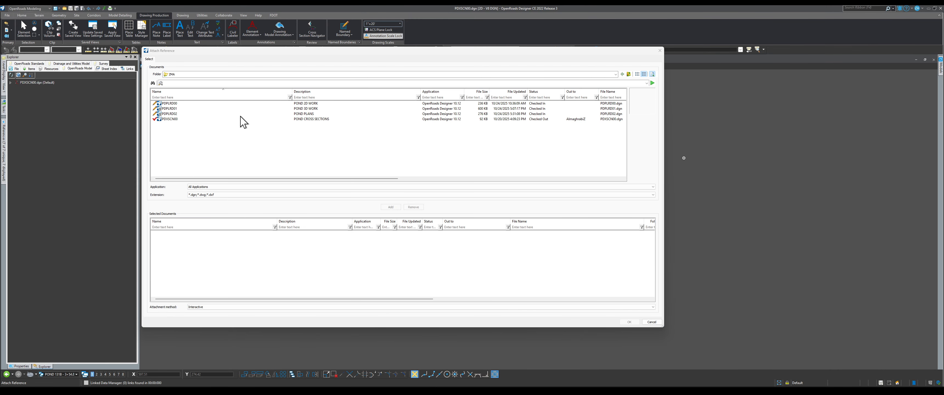
left_click(169, 119)
left_click(635, 322)
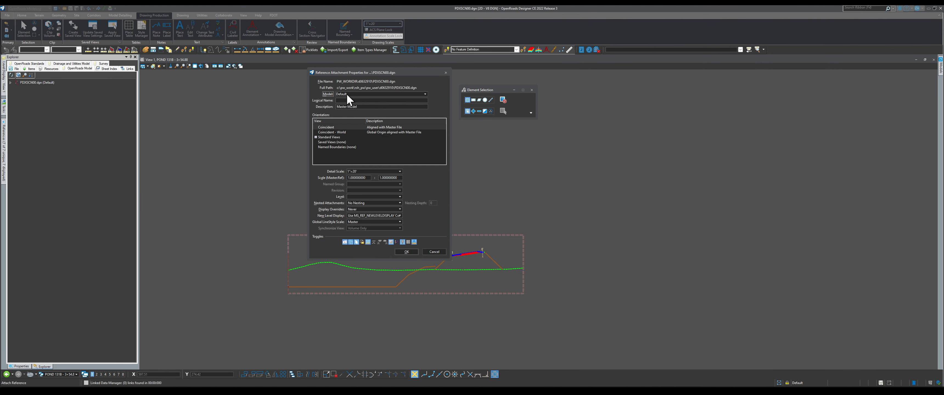
left_click(346, 94)
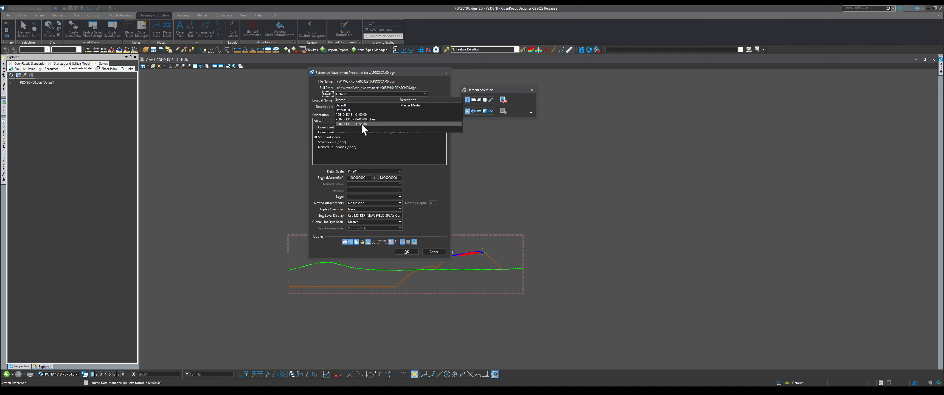
left_click(365, 114)
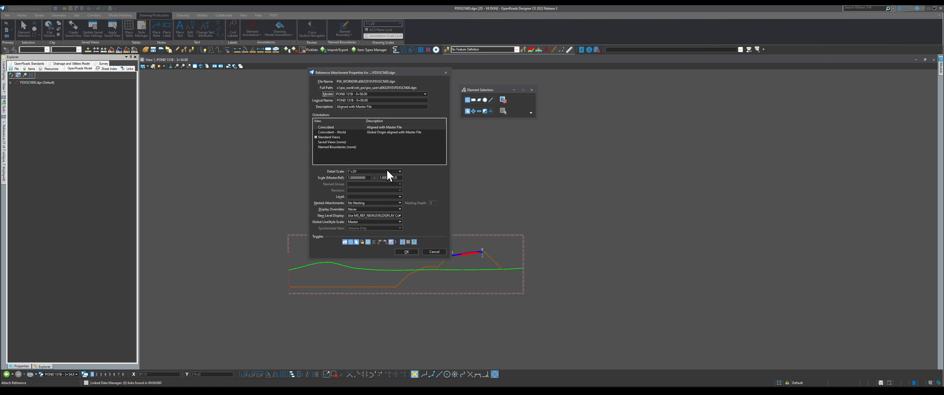
left_click(407, 252)
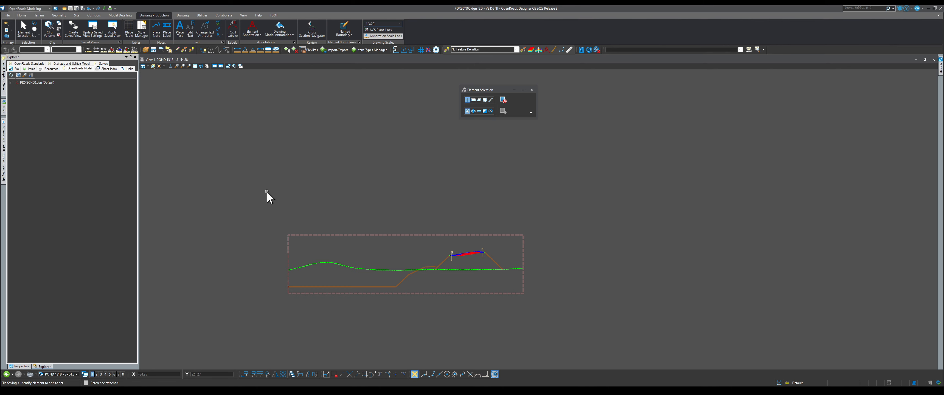
Keep the References list docked open and collapse the Explorer to auto-hide
scroll(378, 201, "down", 2)
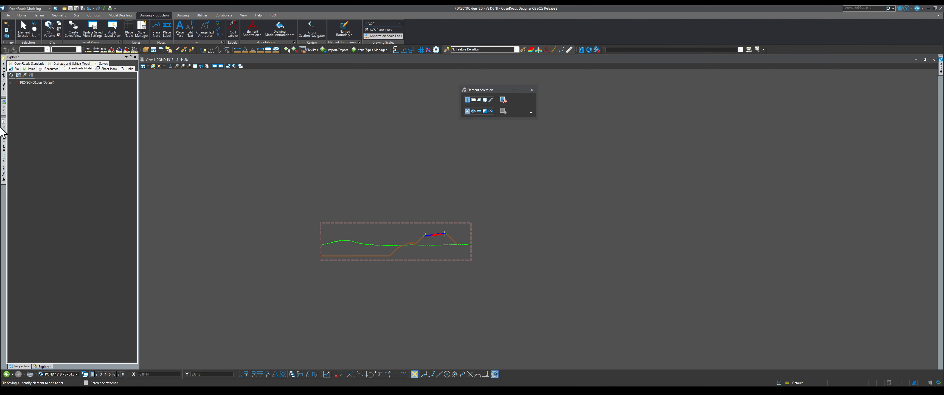
mouse_move(3, 133)
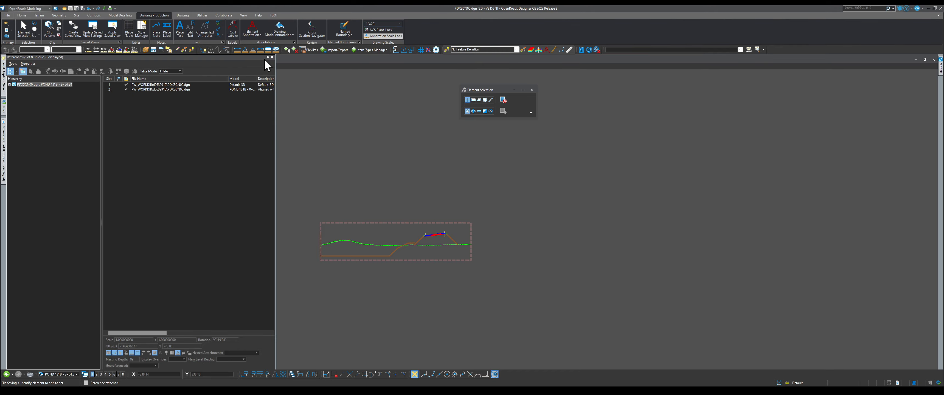
left_click(268, 57)
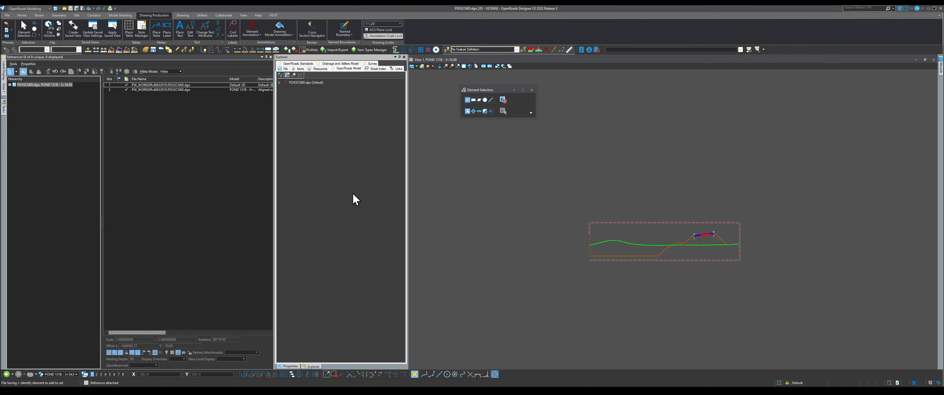
left_click(400, 57)
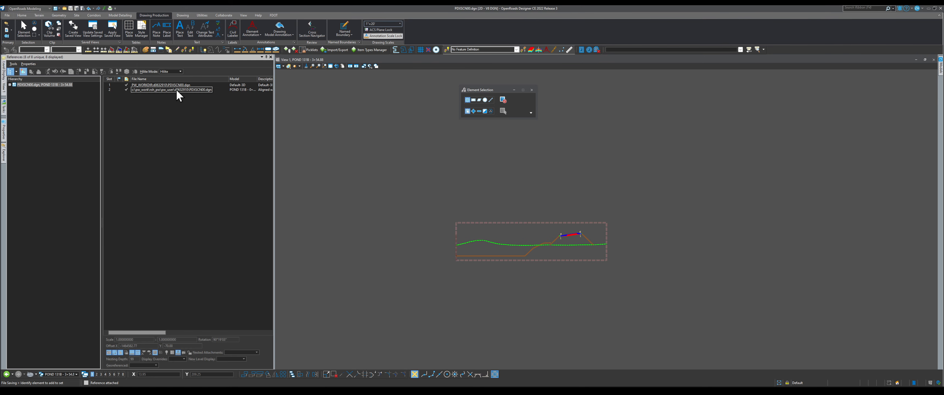
Fit the view, highlight the Default-3D reference and inspect its nested attachment settings
left_click(176, 90)
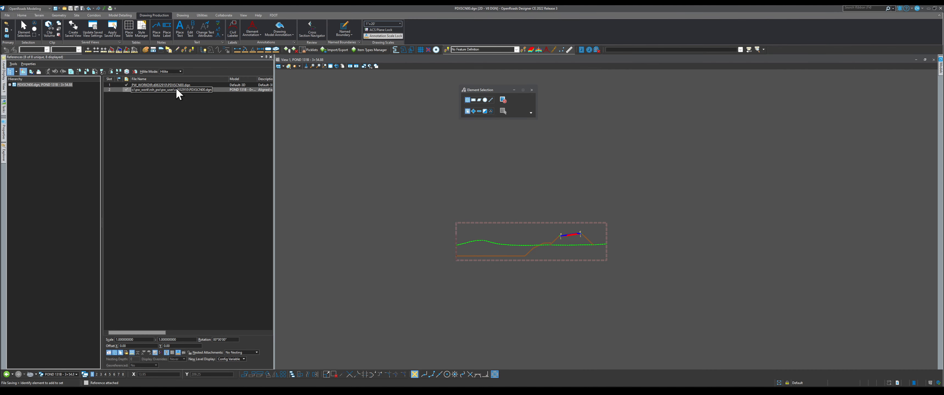
left_click(331, 66)
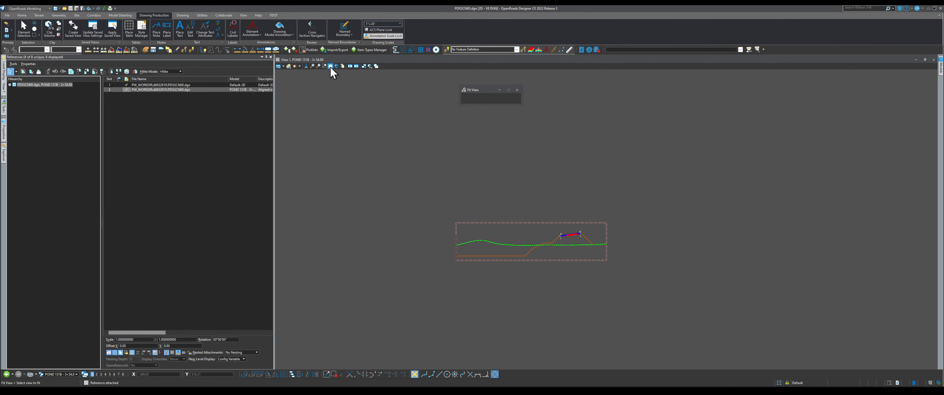
scroll(498, 243, "down", 1)
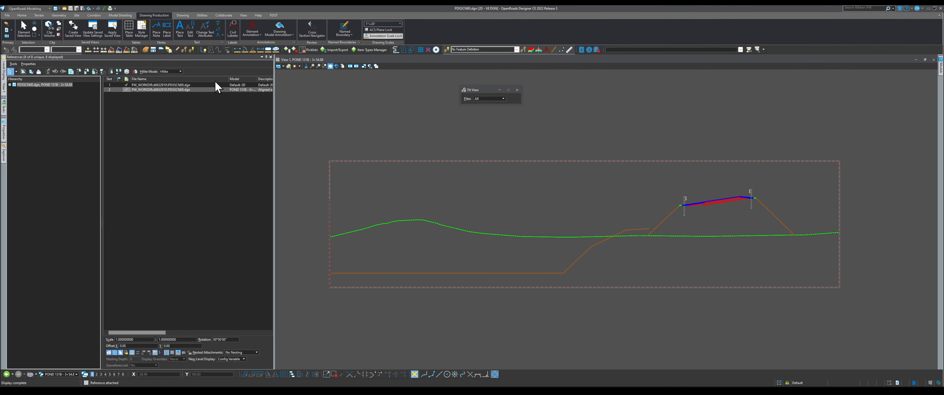
left_click(198, 84)
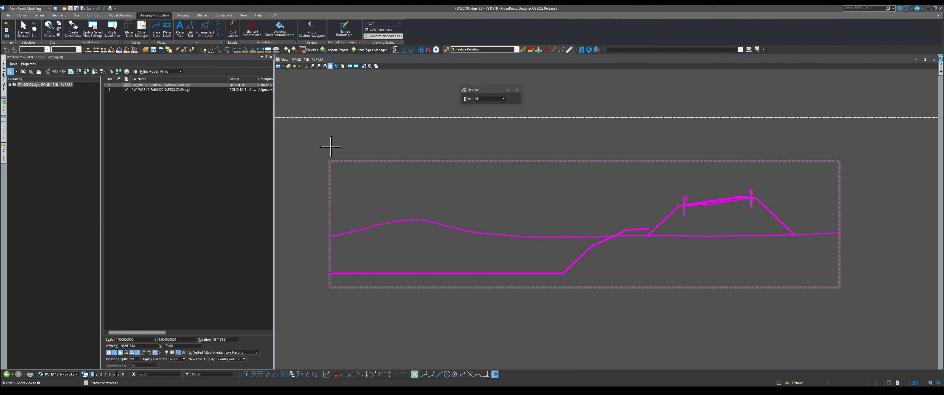
left_click(188, 85)
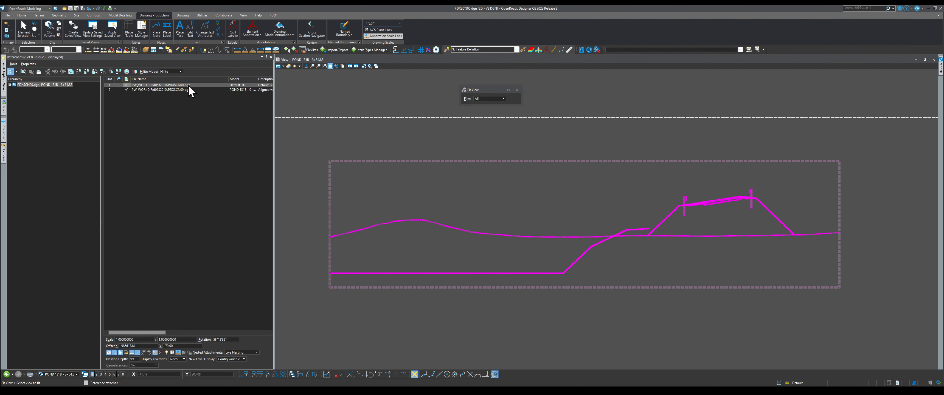
double_click(211, 87)
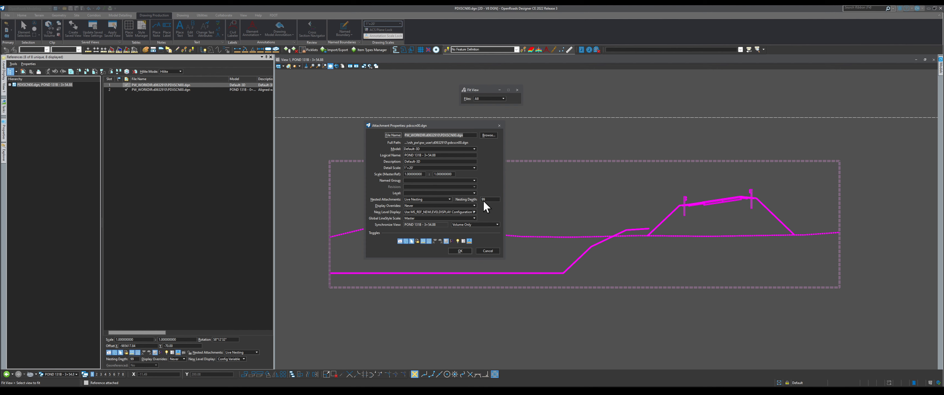
left_click(500, 126)
Set the POND 131B - 0+00.00 reference's nested attachments to Live Nesting with a nesting depth of 99
double_click(245, 90)
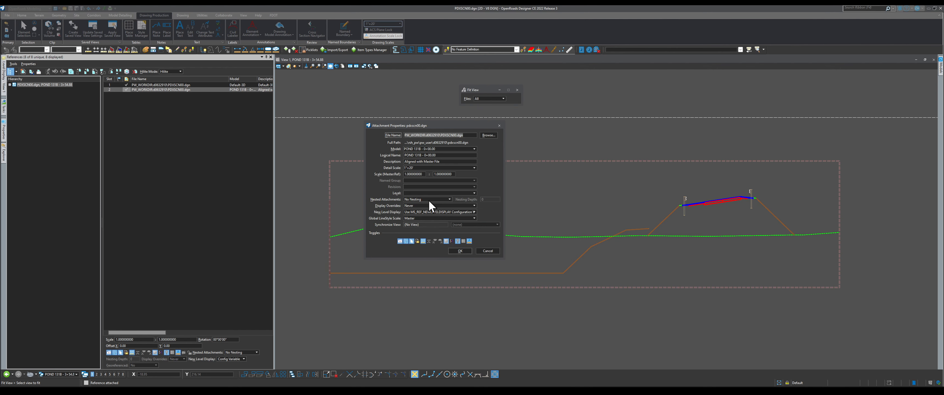
left_click(433, 199)
left_click(424, 205)
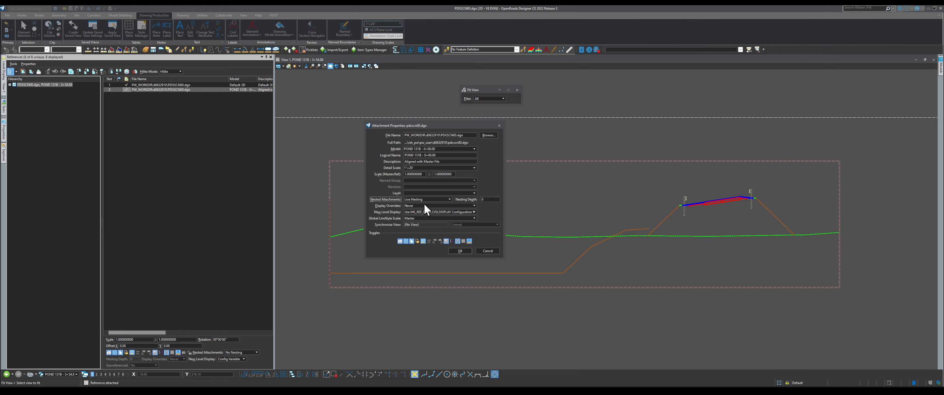
left_click(483, 200)
left_click(460, 251)
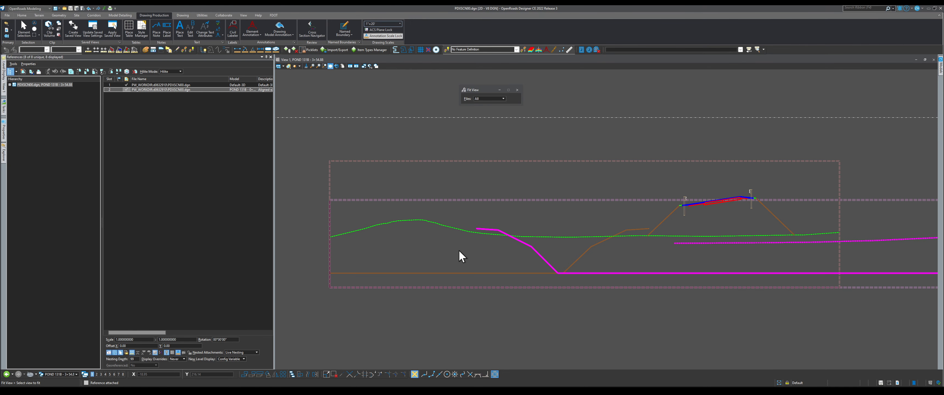
Try to move the referenced POND 131B - 0+00.00 cross section with the Move Element tool
left_click(459, 250)
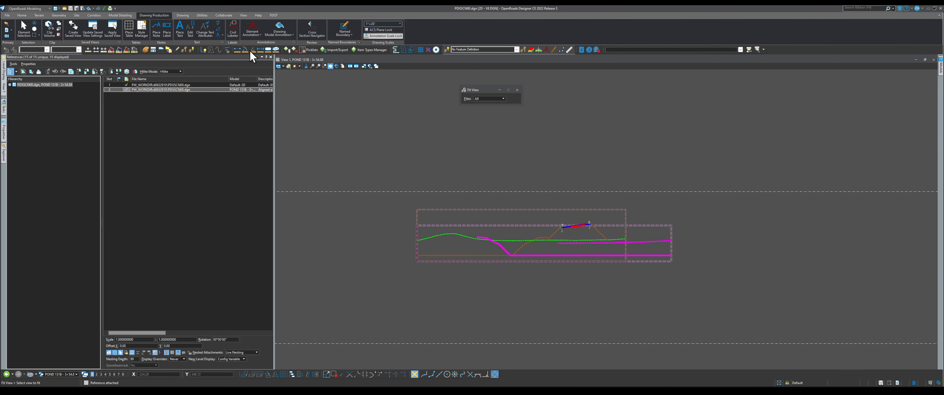
left_click(24, 29)
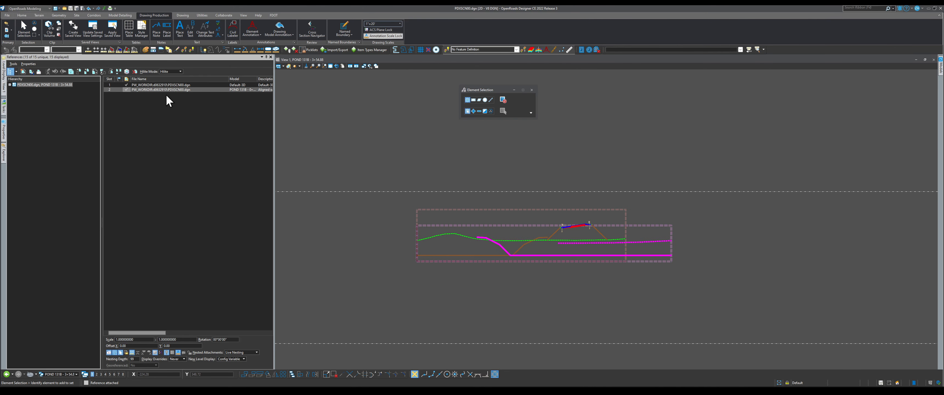
right_click(349, 122)
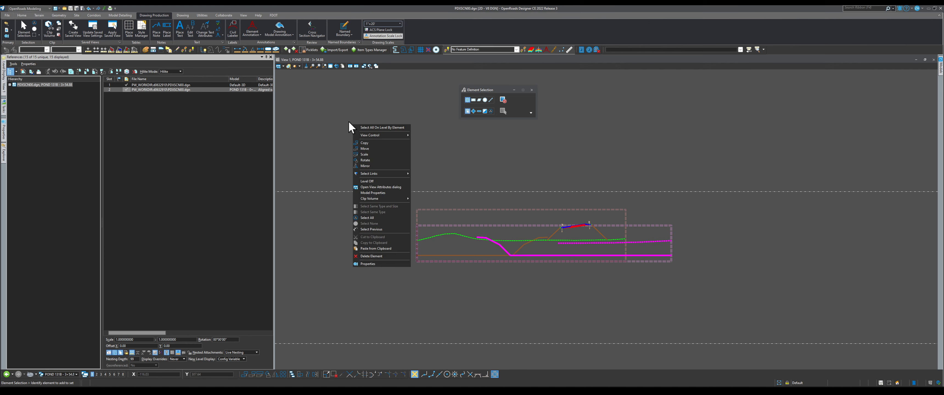
left_click(366, 149)
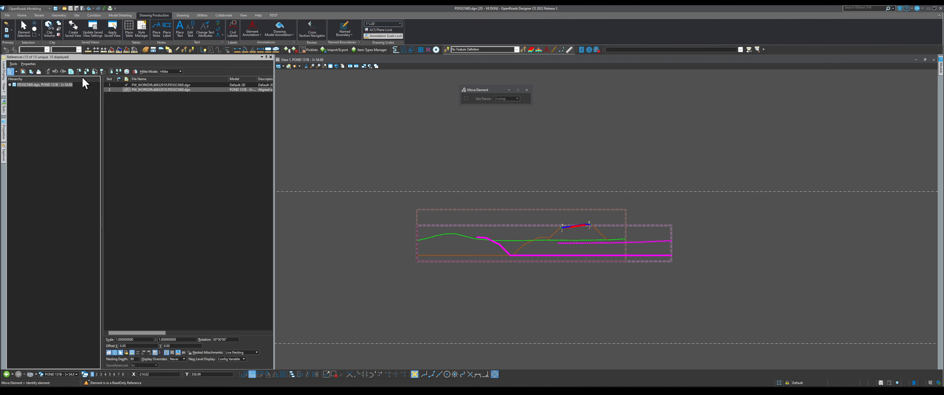
Move the second attached cross-section reference with its boundary so the right end of its ground line meets the first section's left edge
left_click(26, 27)
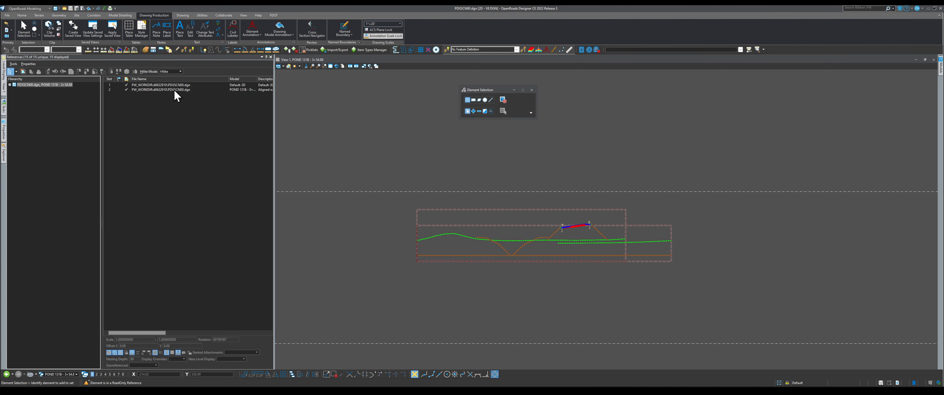
left_click(160, 89)
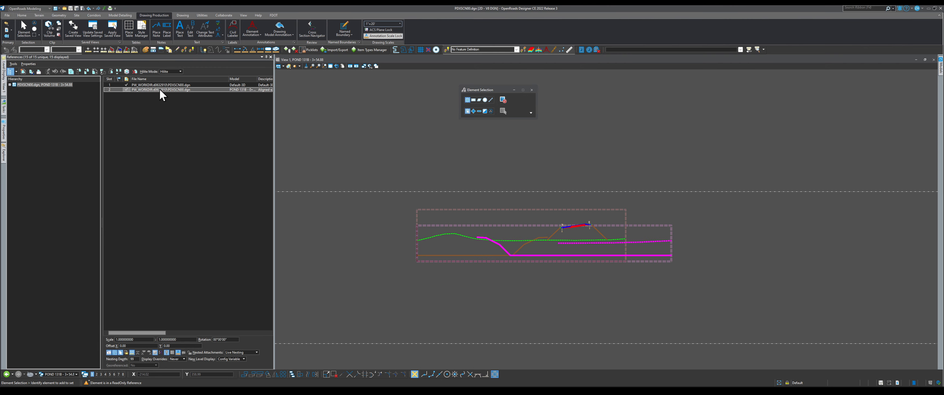
left_click(78, 71)
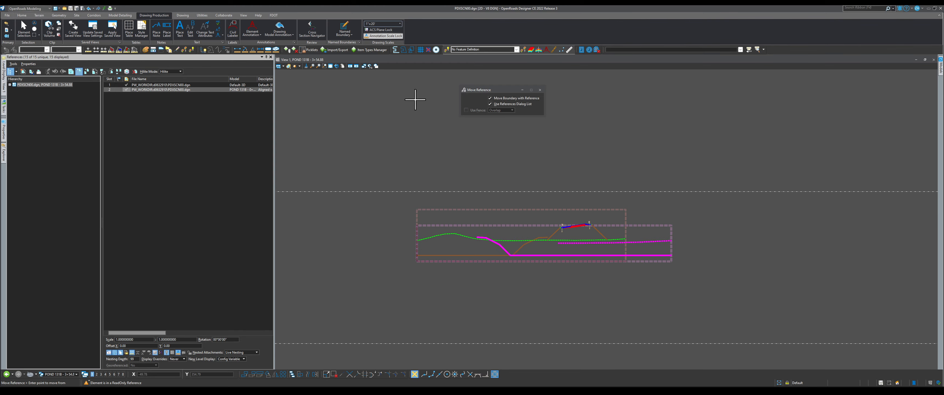
left_click(671, 256)
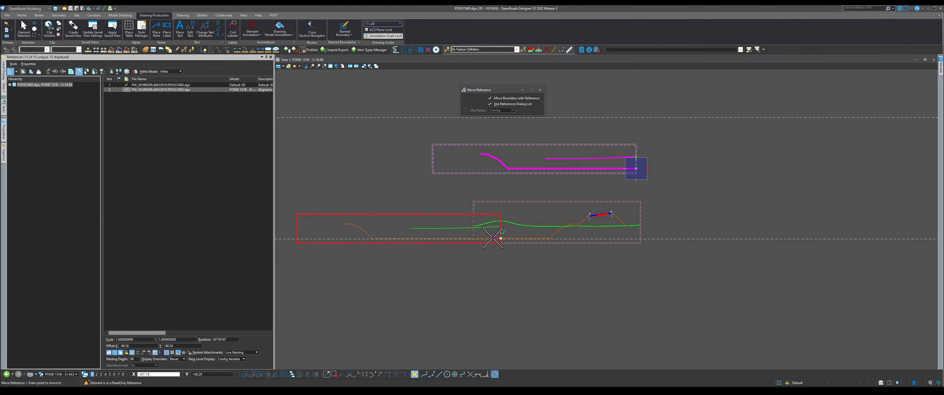
scroll(473, 239, "up", 5)
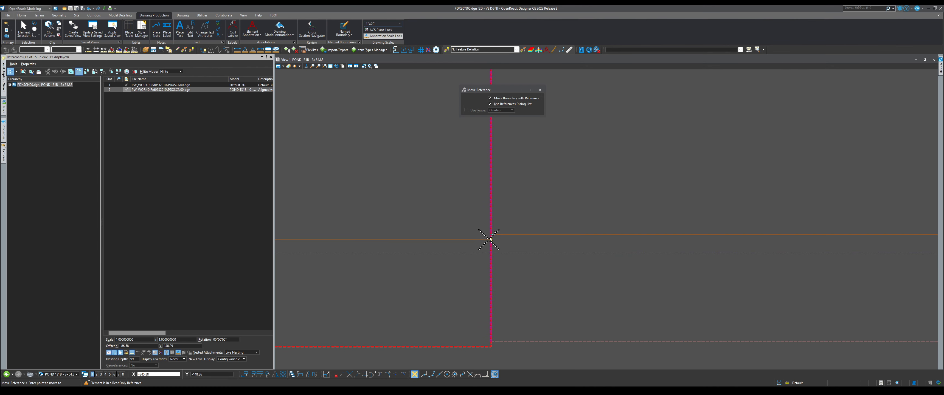
left_click(491, 235)
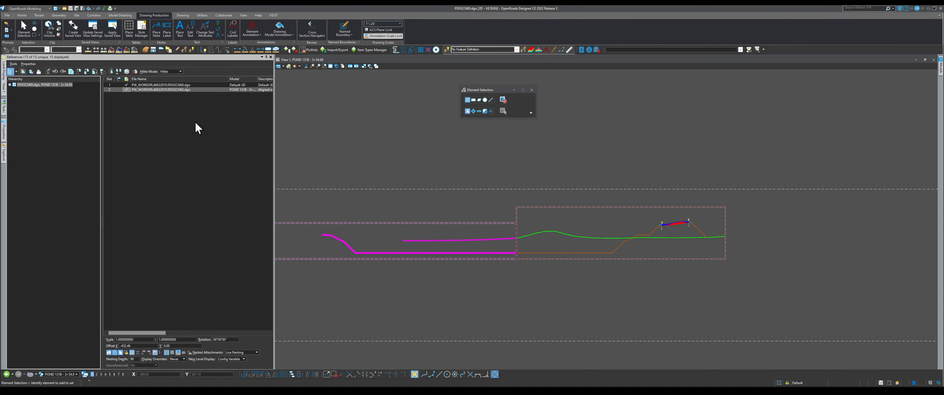
left_click(154, 182)
scroll(514, 241, "down", 2)
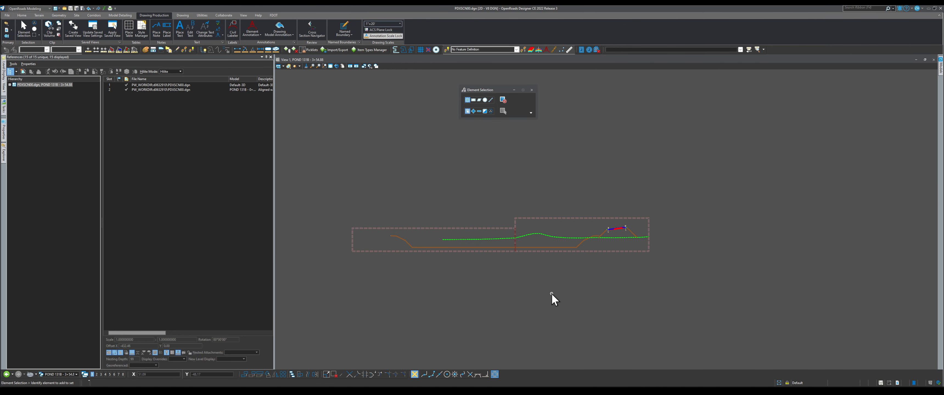
scroll(574, 268, "up", 3)
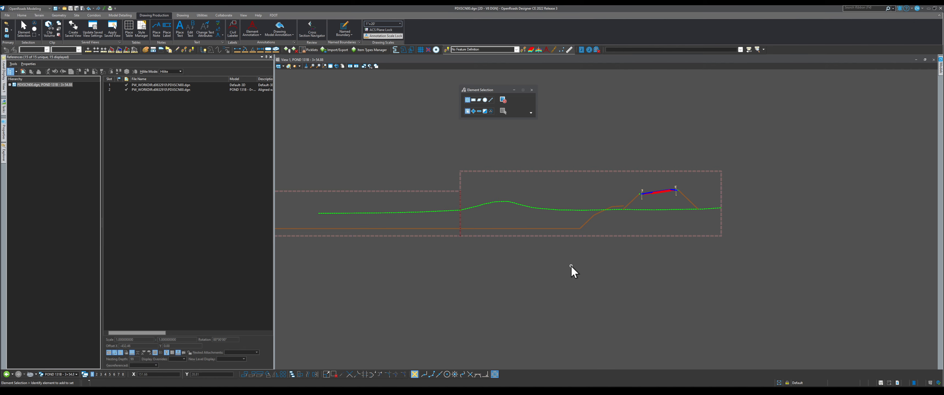
scroll(572, 267, "down", 2)
scroll(572, 266, "down", 1)
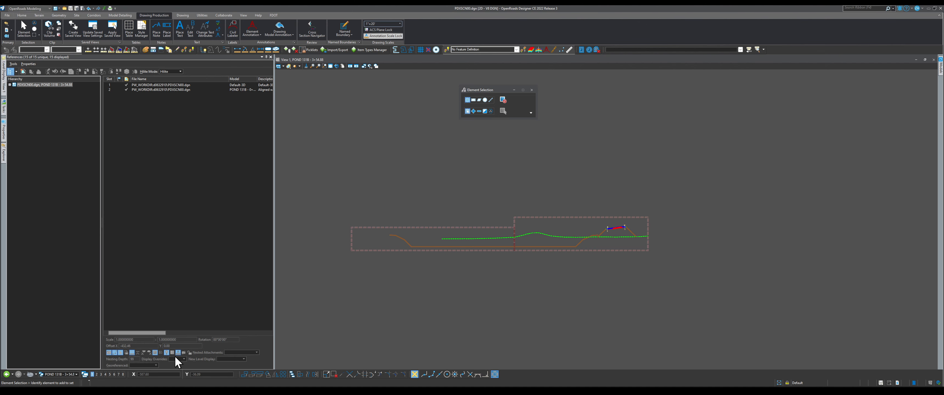
Open the POND 131B - 0+00.00 [Sheet] model and choose the POND CROSS SECTIONS file as a new interactive reference attachment
left_click(70, 374)
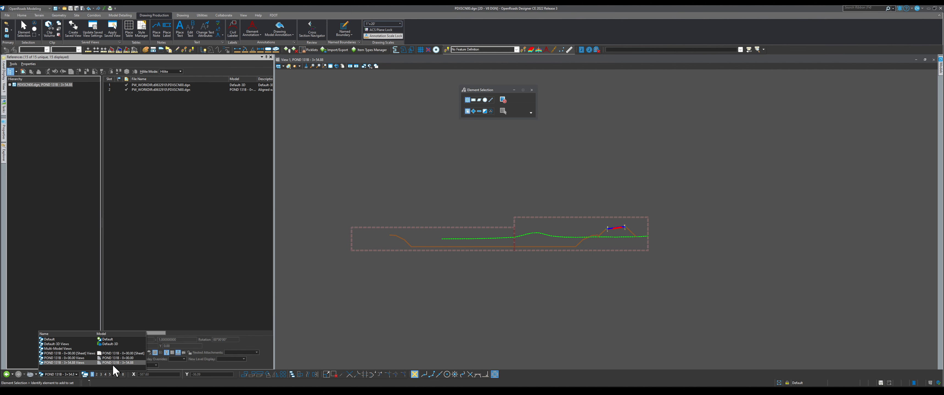
left_click(133, 353)
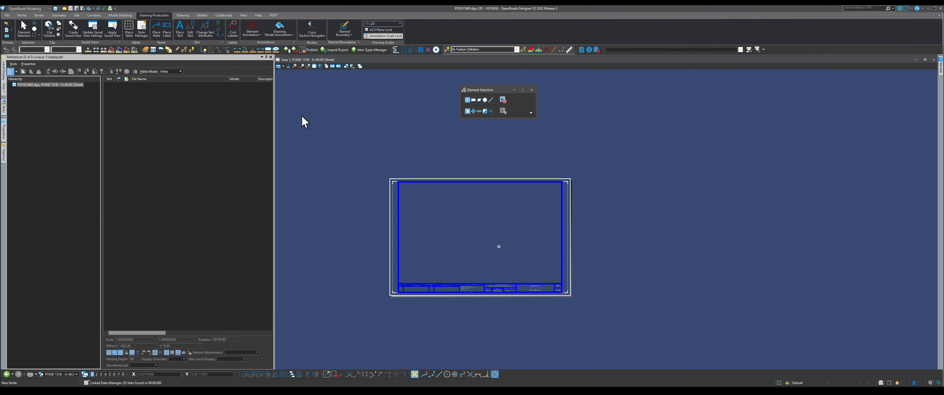
left_click(24, 71)
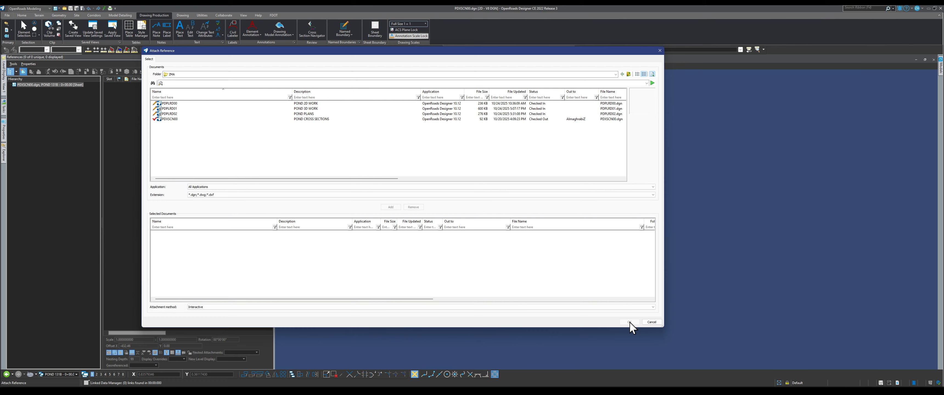
left_click(322, 119)
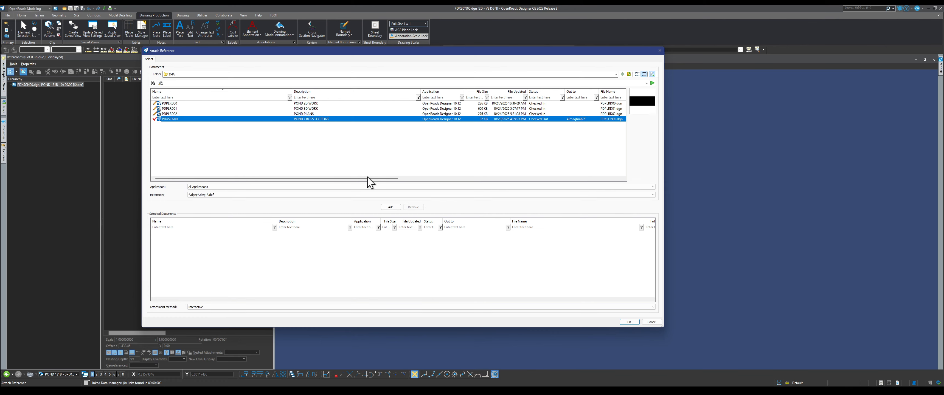
left_click(391, 207)
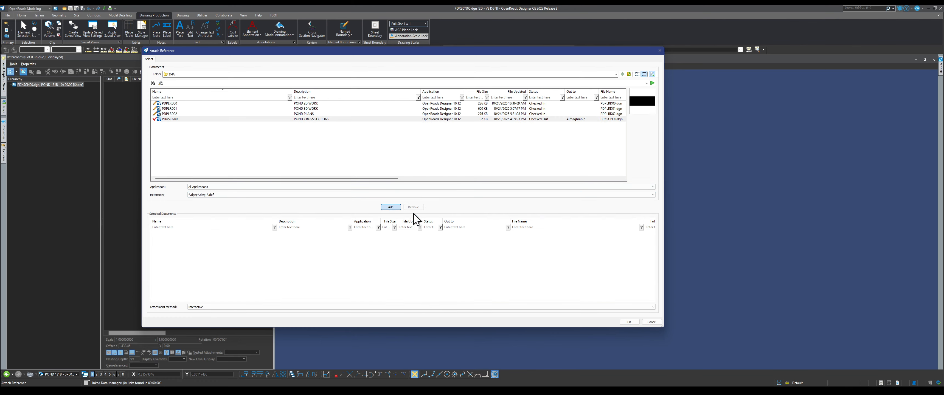
left_click(630, 322)
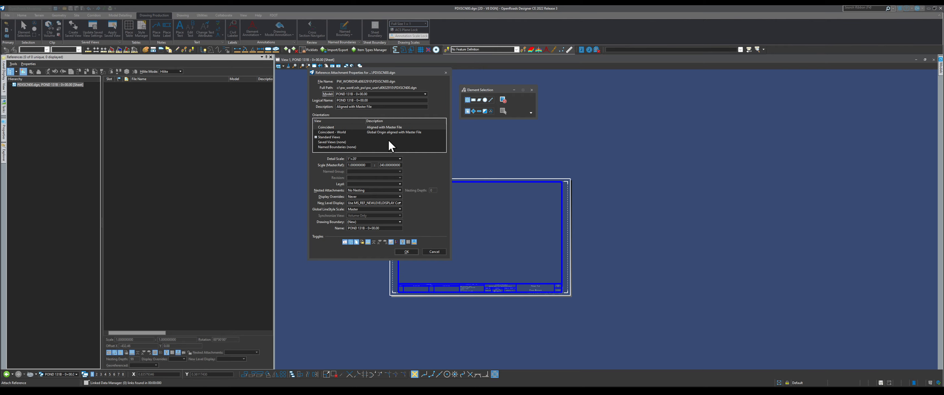
Attach the last-listed POND 131B section model to the sheet with Live Nesting at nesting depth 99
left_click(379, 93)
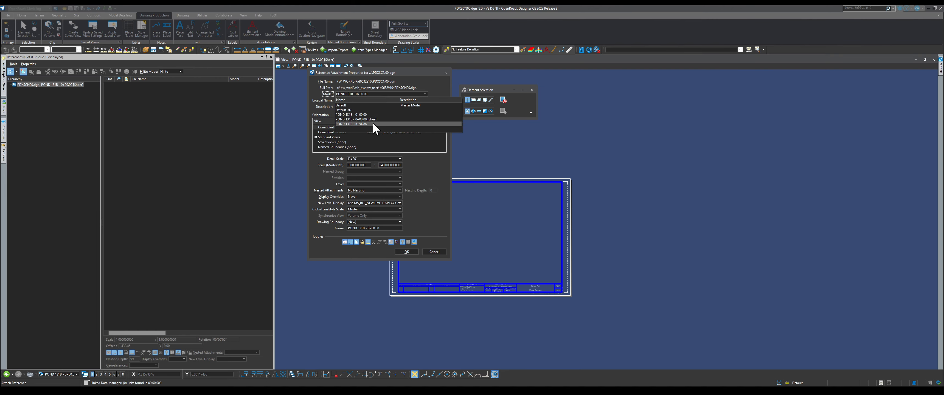
left_click(365, 125)
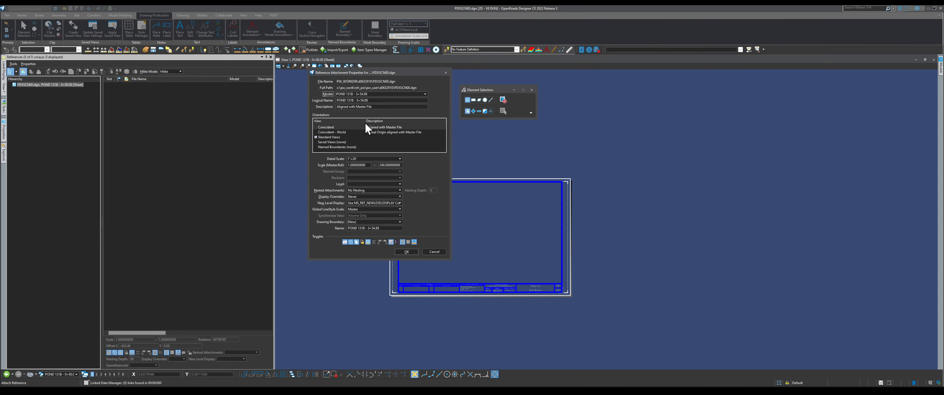
left_click(375, 190)
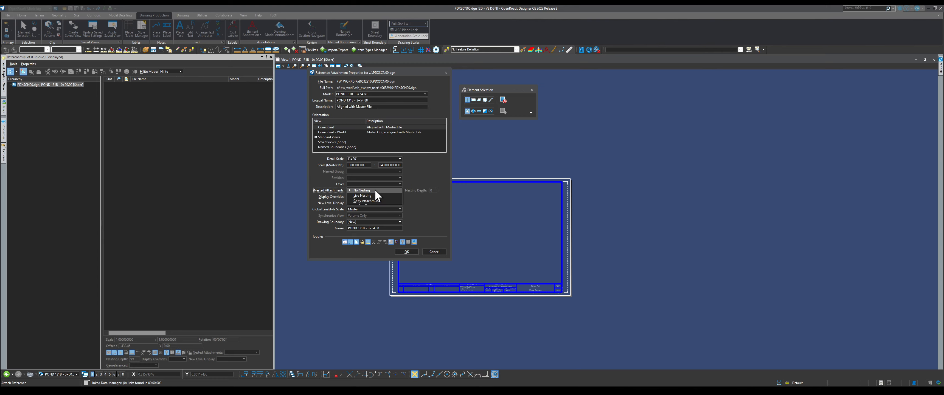
left_click(369, 197)
left_click(432, 190)
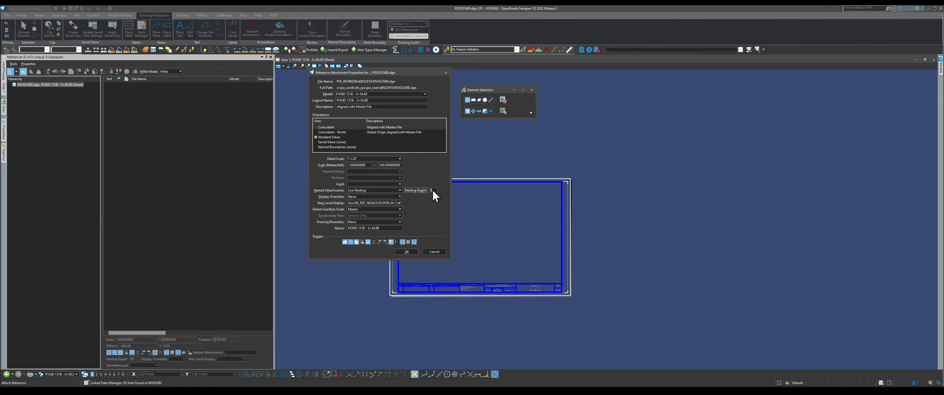
left_click(407, 252)
scroll(636, 234, "down", 2)
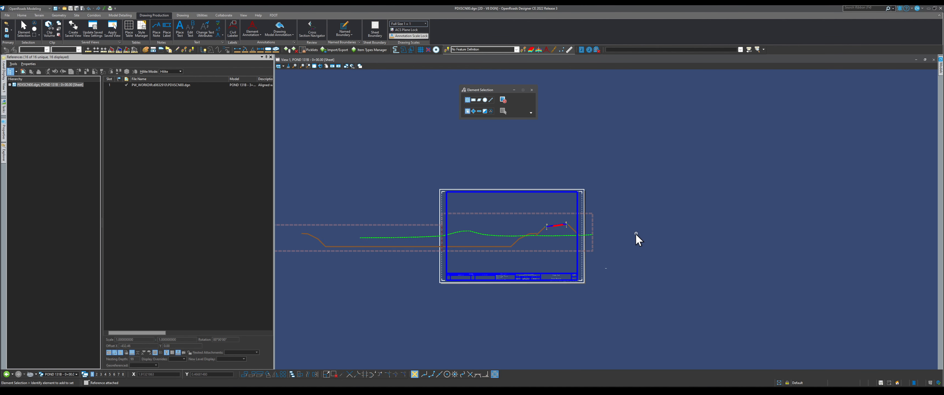
Move the attached cross-section reference with its boundary off the sheet border into the empty space above it
left_click(205, 86)
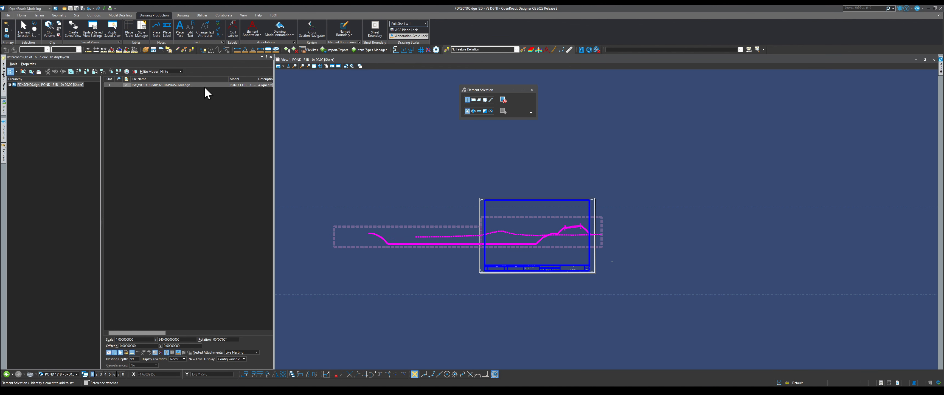
left_click(78, 70)
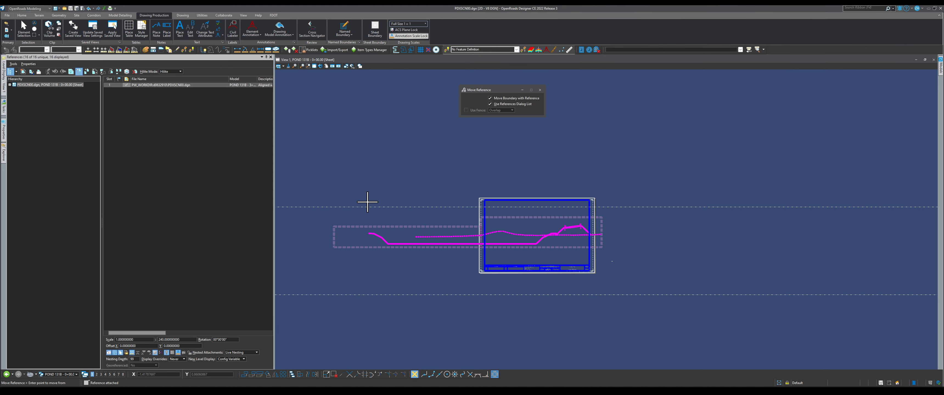
left_click(367, 202)
left_click(433, 141)
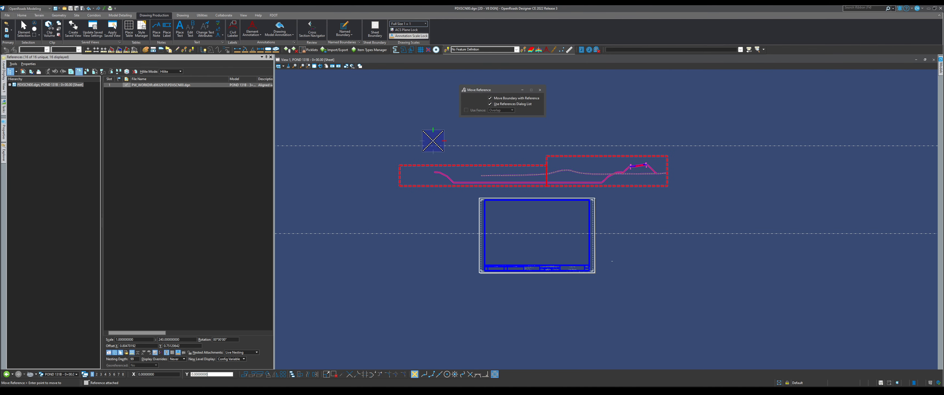
scroll(616, 186, "down", 1)
scroll(627, 175, "up", 2)
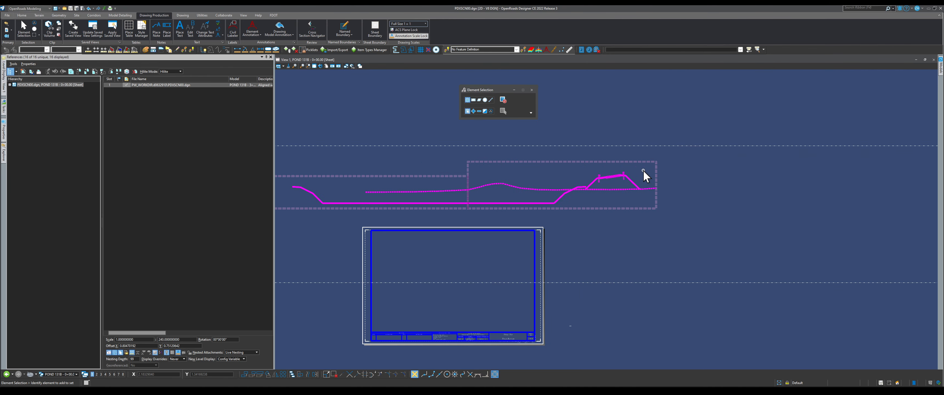
scroll(566, 228, "down", 1)
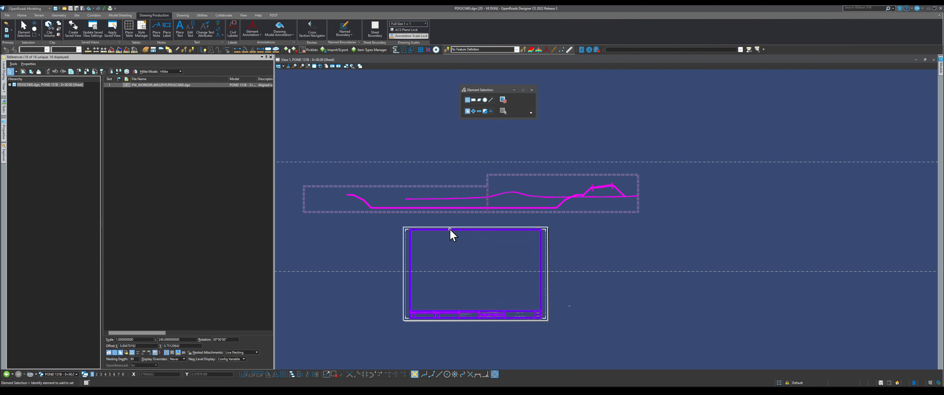
Try to scale the cross-section reference using the Scale Factor method
left_click(95, 71)
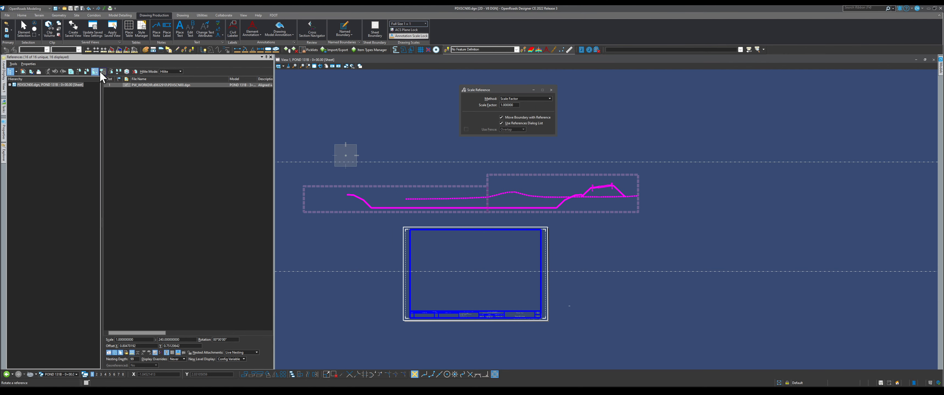
left_click(517, 105)
type("5")
key("Return")
scroll(481, 237, "down", 1)
scroll(497, 195, "up", 1)
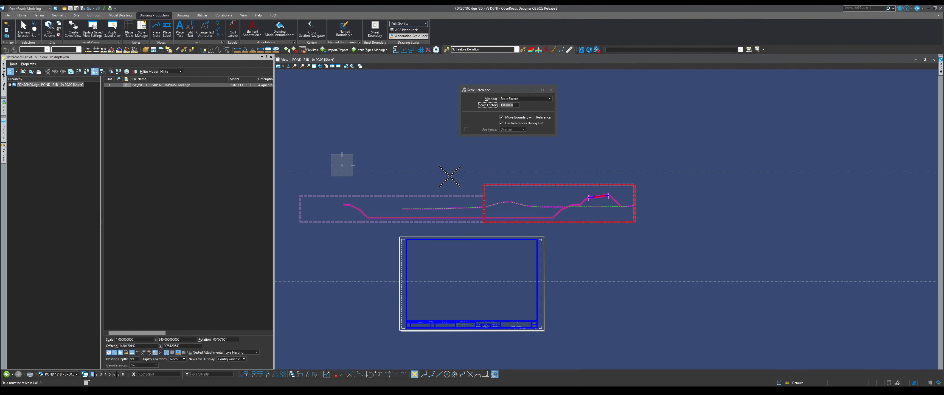
Scale the reference down By Points from its lower-left boundary corner to about 1:436, keeping the boundary attached to it
left_click(530, 98)
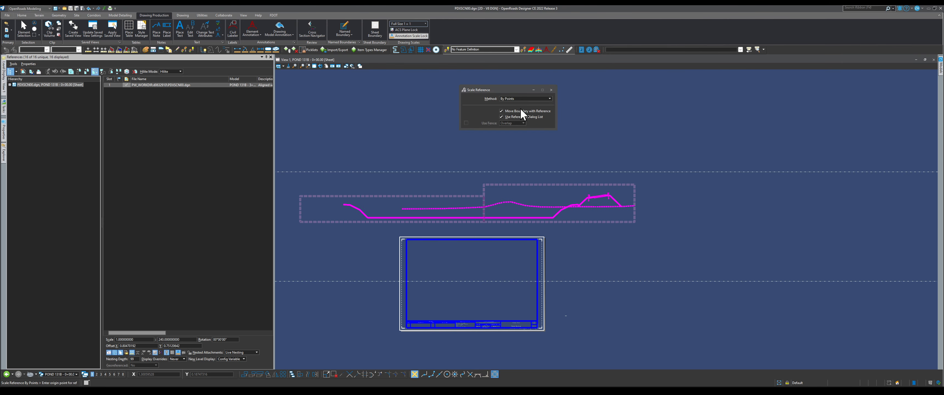
left_click(521, 108)
scroll(530, 195, "down", 1)
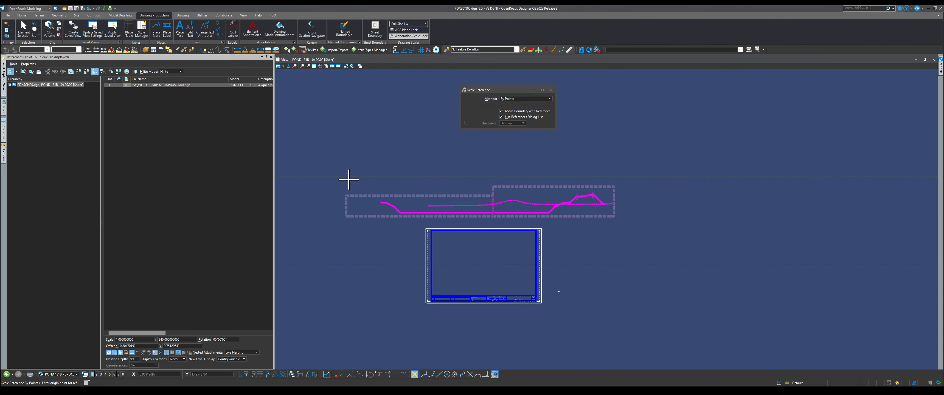
left_click(345, 217)
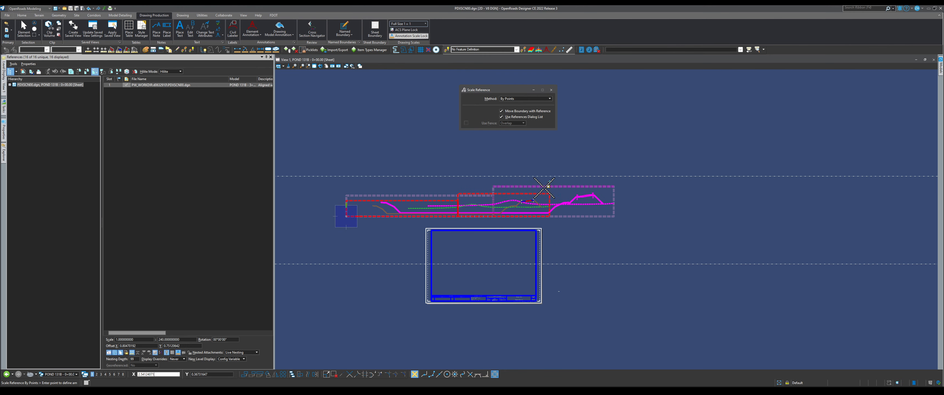
scroll(509, 193, "up", 1)
scroll(510, 193, "up", 1)
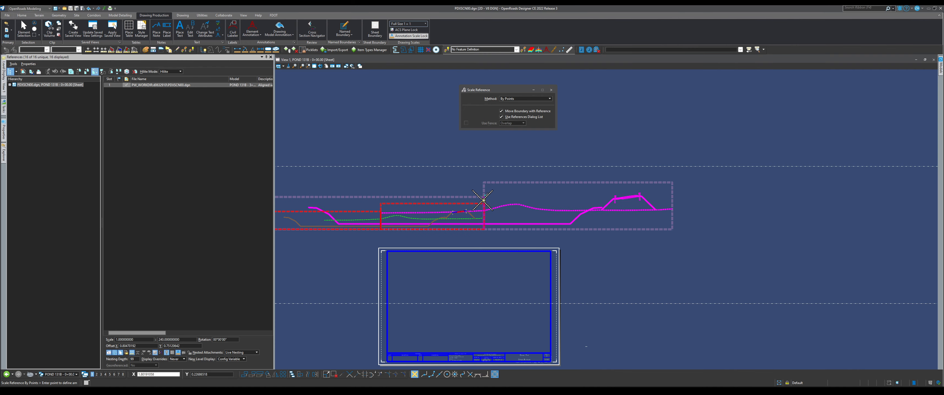
left_click(483, 201)
scroll(513, 204, "down", 2)
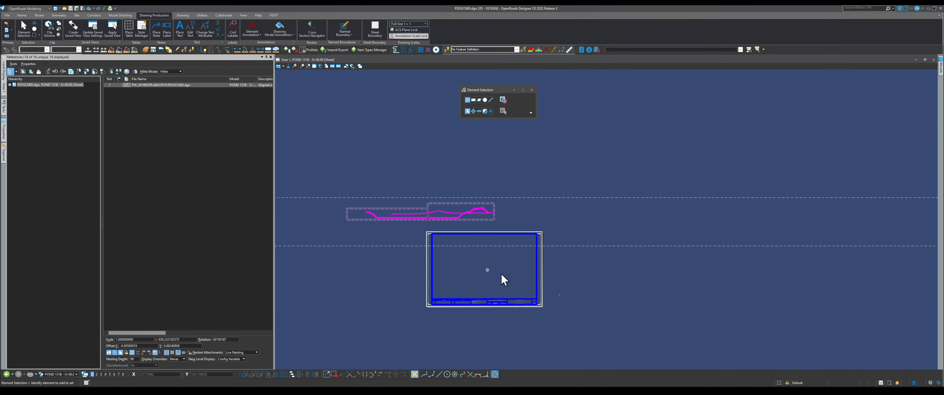
Move the scaled-down cross-section reference with its boundary onto the middle of the sheet border
left_click(78, 71)
left_click(417, 209)
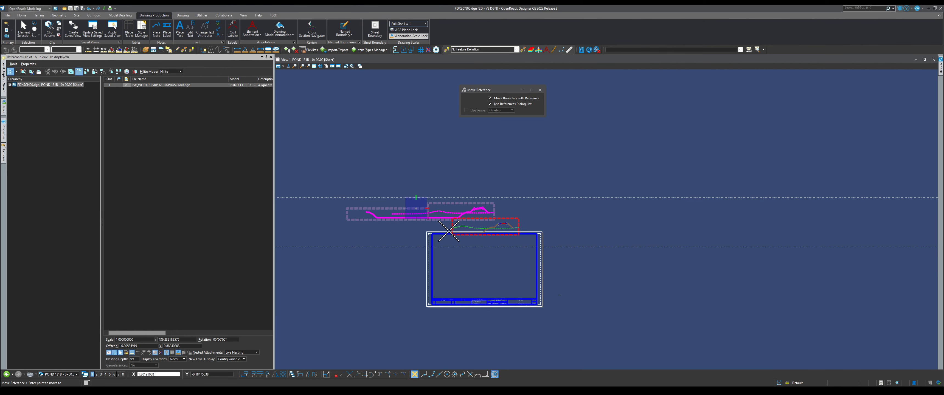
scroll(477, 265, "up", 3)
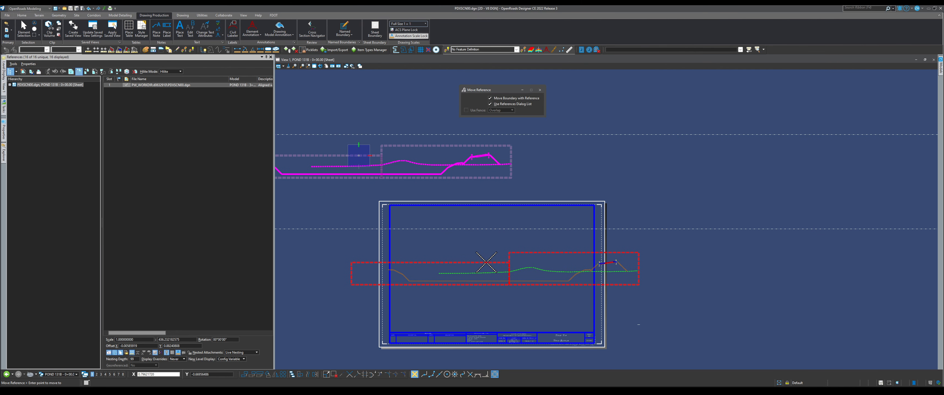
left_click(487, 263)
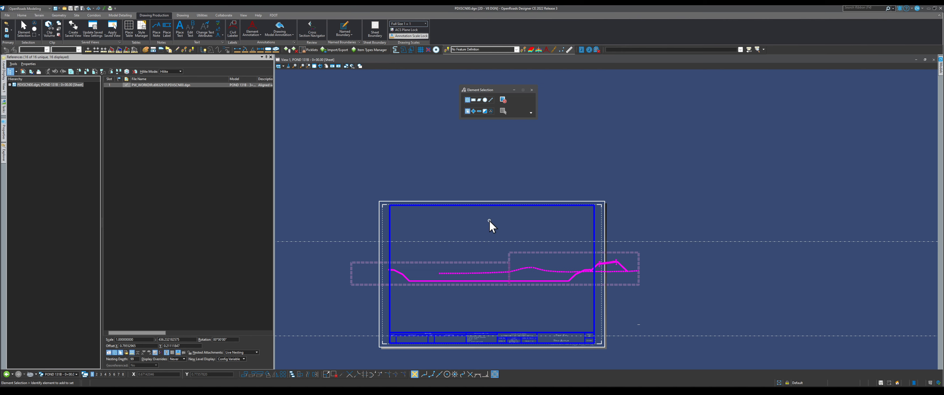
Undo the last move and the By Points scaling of the cross-section reference
left_click(211, 166)
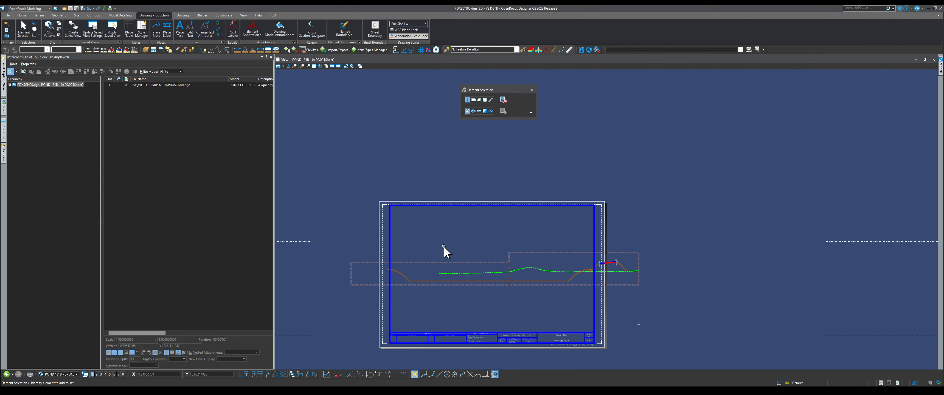
left_click(88, 9)
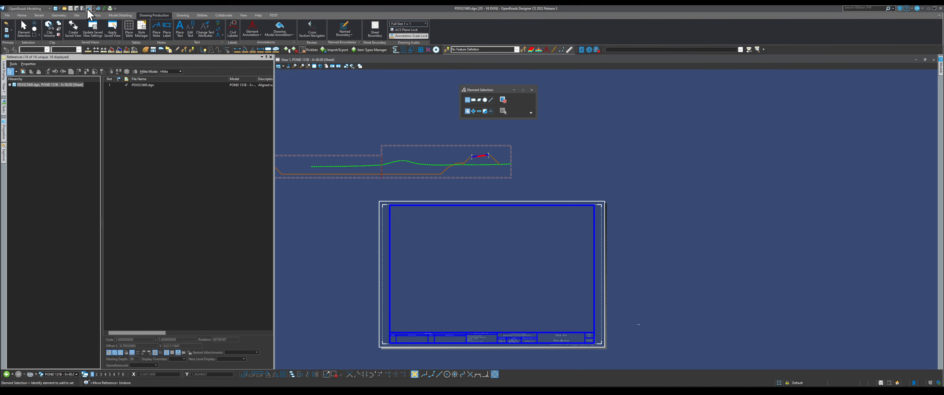
left_click(88, 9)
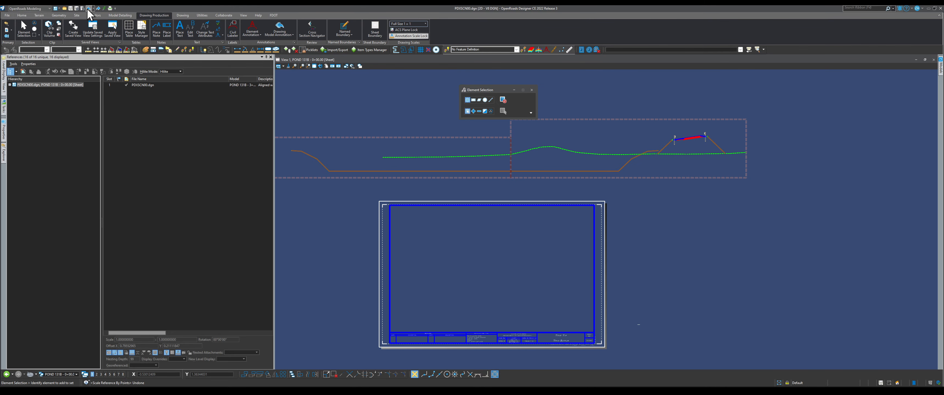
Move the cross-section reference with its boundary from above the sheet down onto the sheet border
left_click(167, 85)
left_click(79, 71)
left_click(720, 124)
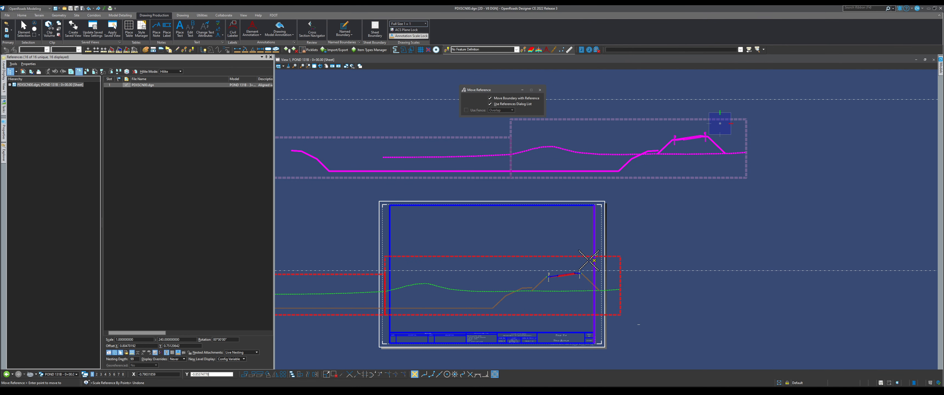
scroll(589, 260, "up", 2)
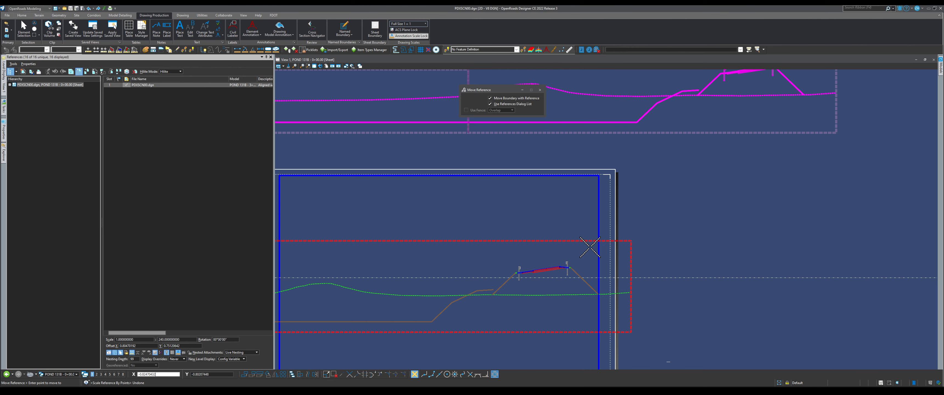
left_click(591, 247)
scroll(662, 249, "down", 3)
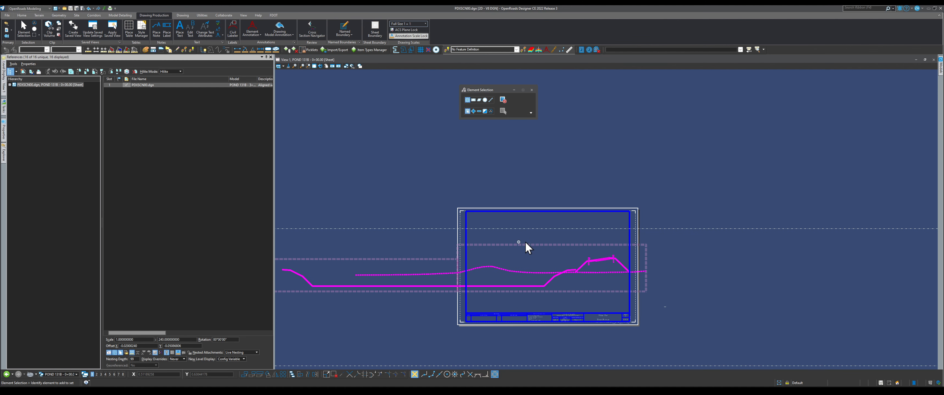
Open the combined-section drawing model and mirror its left piece with its boundary about a vertical line through the right piece
left_click(67, 374)
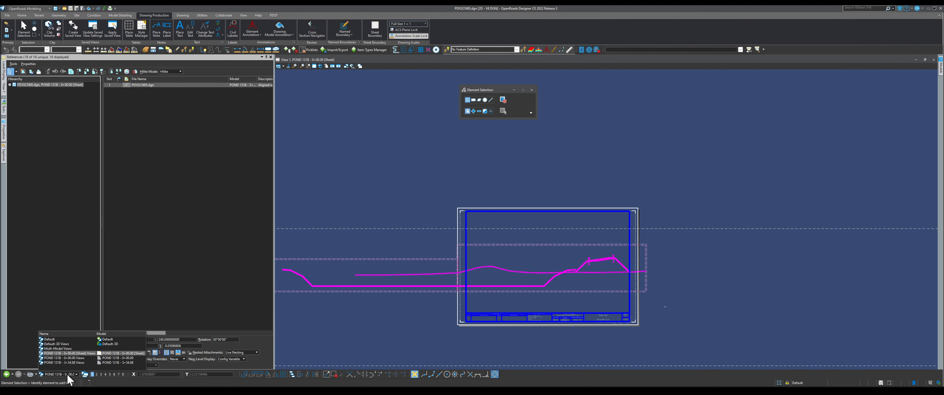
left_click(110, 364)
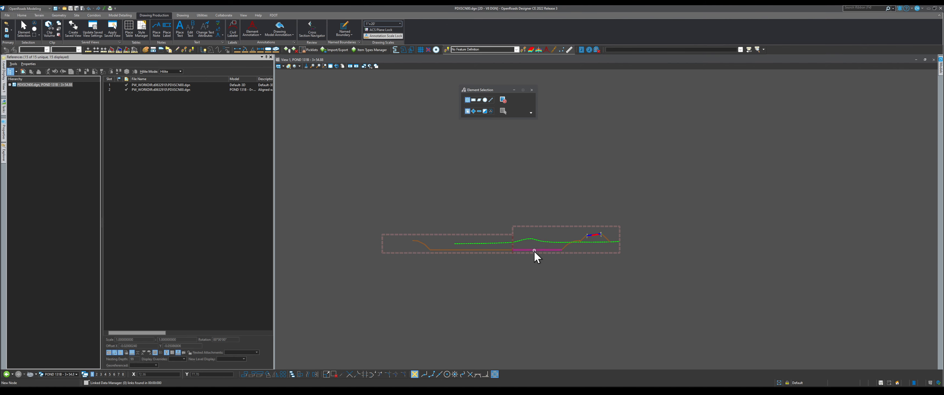
scroll(531, 263, "up", 1)
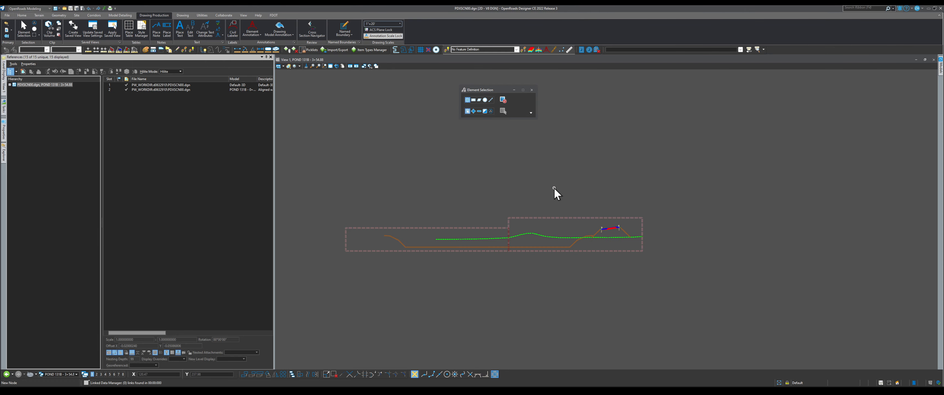
left_click(160, 90)
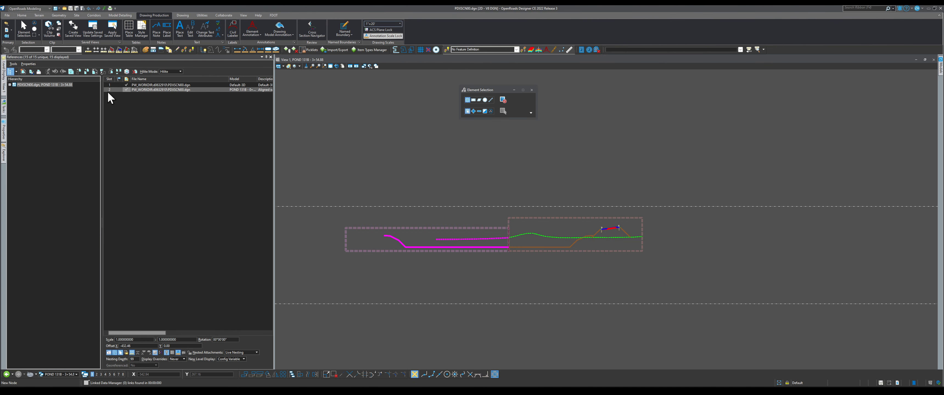
left_click(111, 71)
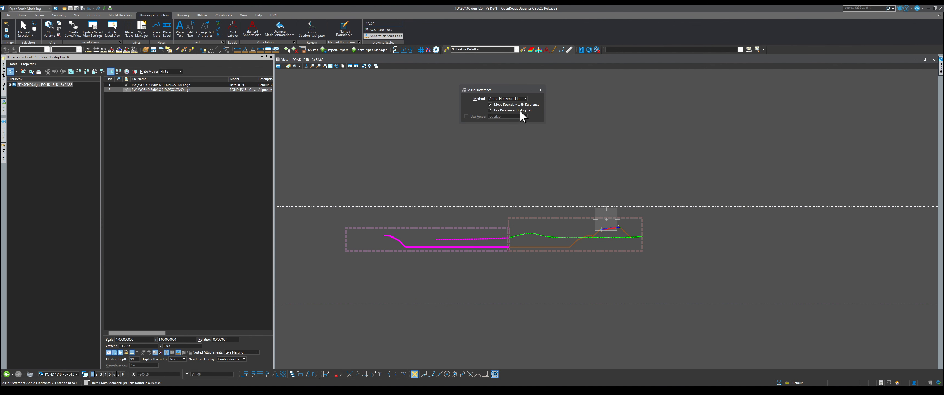
left_click(519, 102)
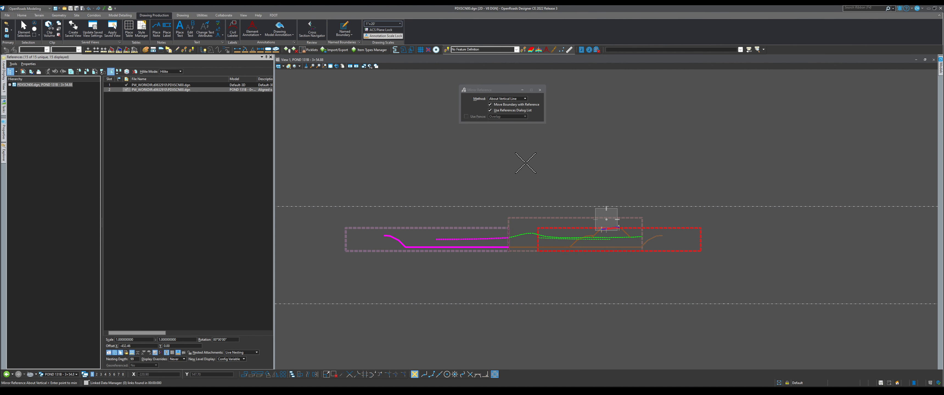
left_click(586, 154)
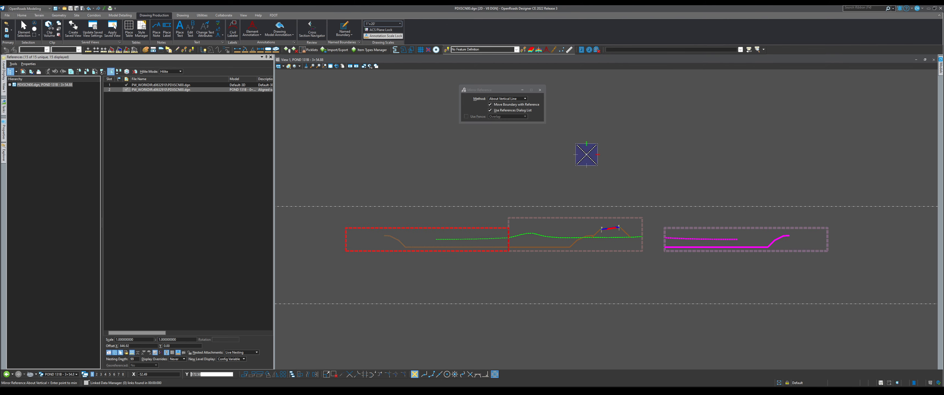
right_click(596, 168)
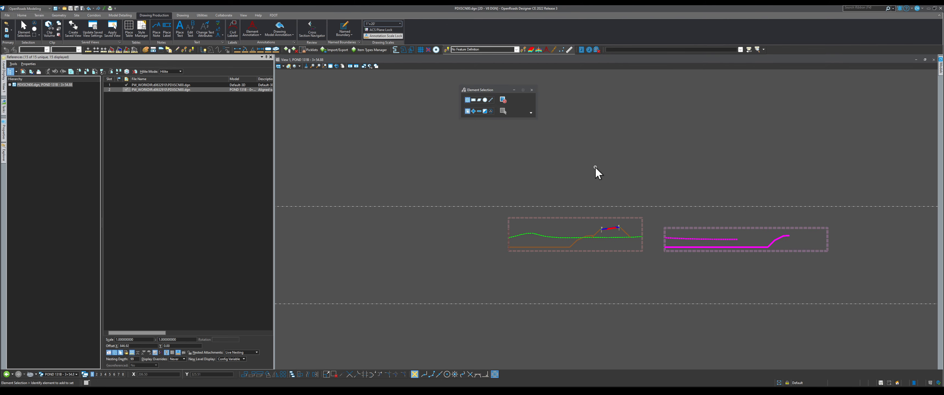
Mirror the embankment piece with its boundary about a vertical line just to its left
left_click(189, 85)
left_click(111, 72)
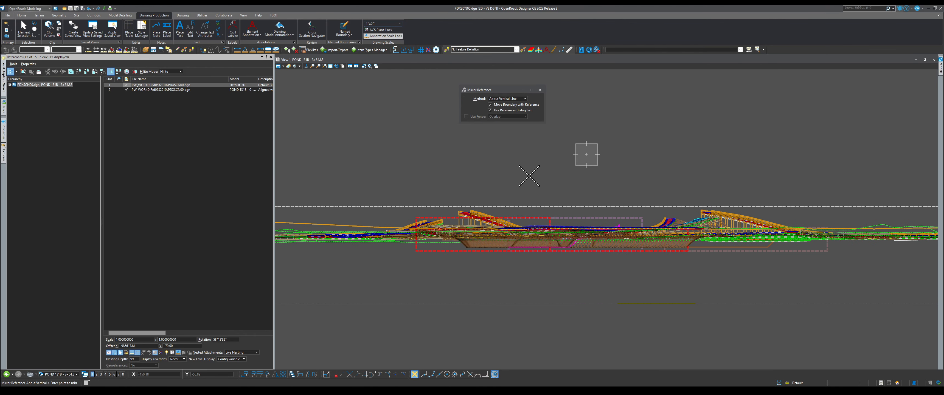
left_click(491, 179)
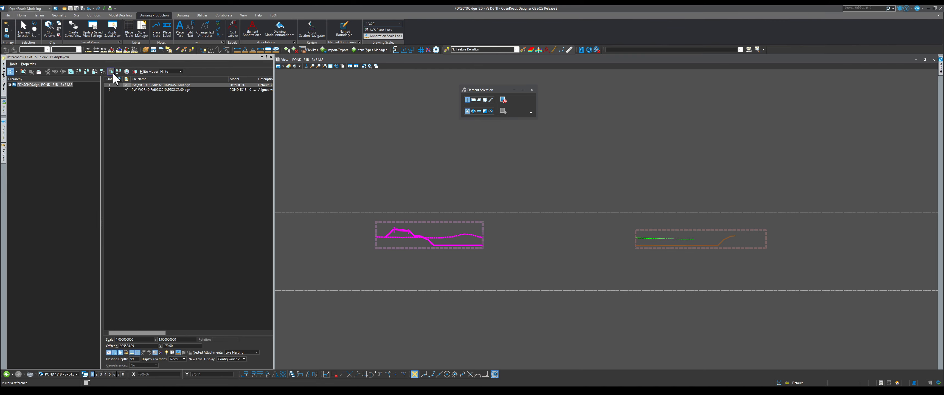
Move the mirrored embankment piece using the other piece's lower-left profile end as start point and its own lower-right profile end as destination
left_click(79, 72)
scroll(637, 241, "up", 3)
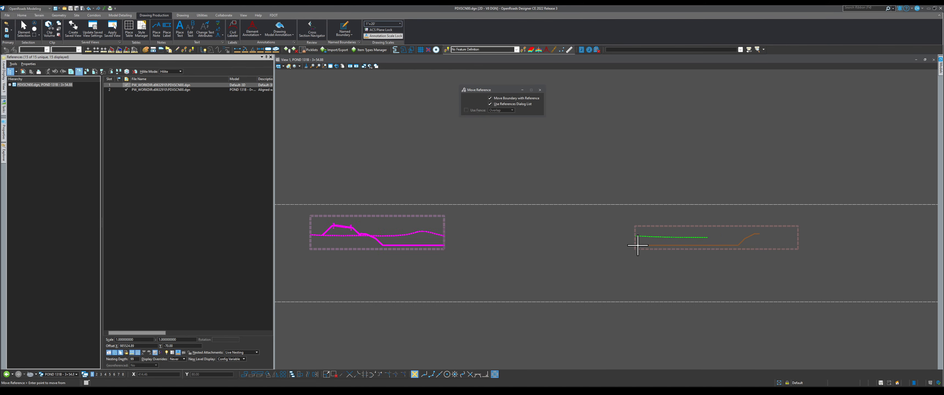
left_click(635, 245)
scroll(646, 242, "down", 3)
scroll(499, 244, "up", 4)
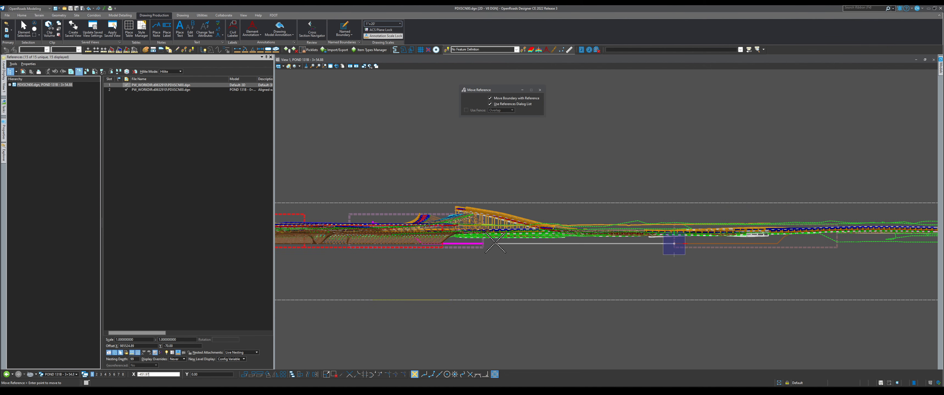
left_click(472, 244)
right_click(474, 245)
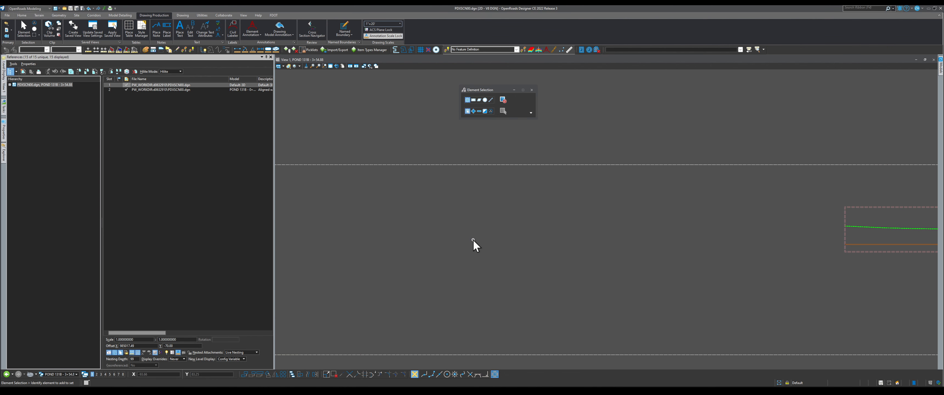
scroll(546, 247, "down", 2)
scroll(572, 256, "down", 2)
scroll(510, 252, "down", 1)
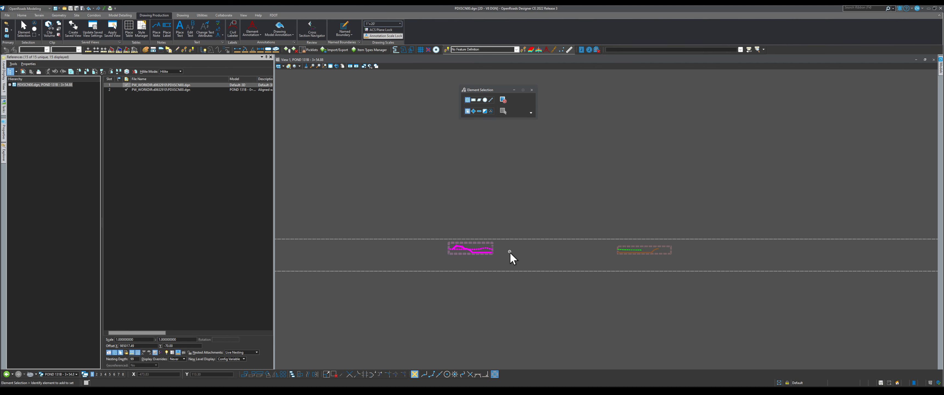
Move the other mirrored piece with its boundary so its left profile end joins the embankment piece's right profile end
left_click(178, 90)
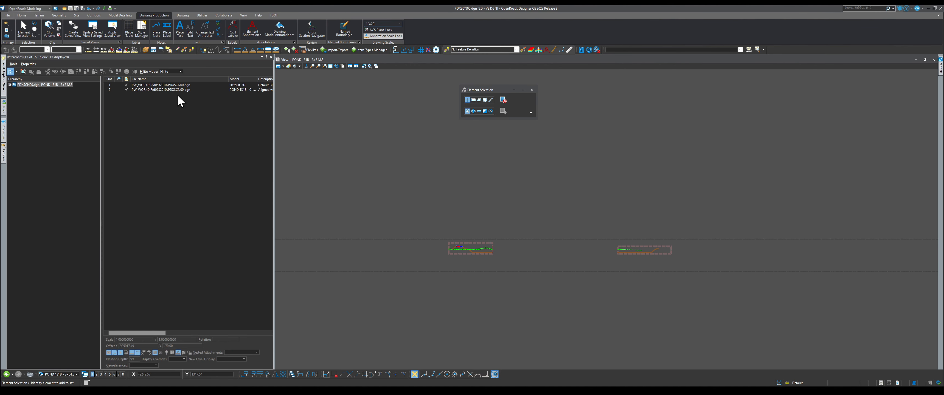
left_click(79, 71)
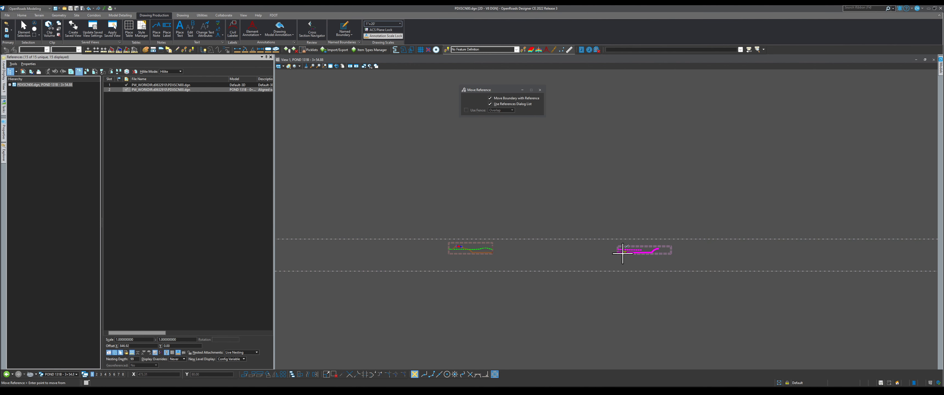
scroll(621, 248, "up", 3)
left_click(610, 249)
scroll(655, 264, "down", 4)
scroll(491, 253, "up", 6)
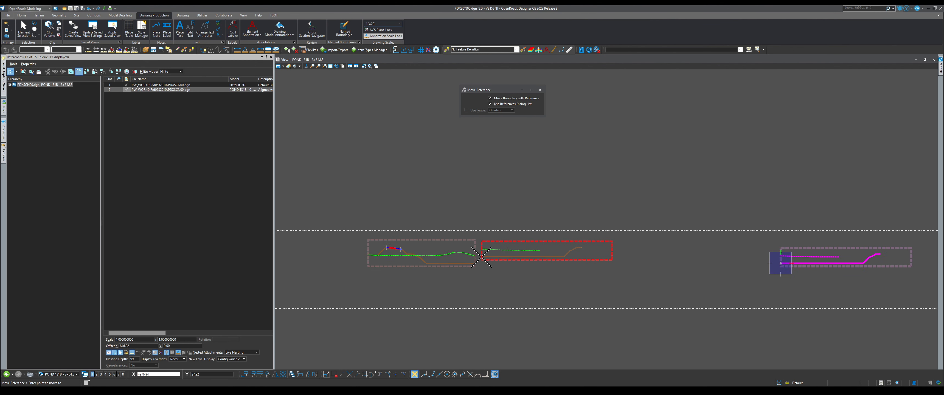
left_click(471, 269)
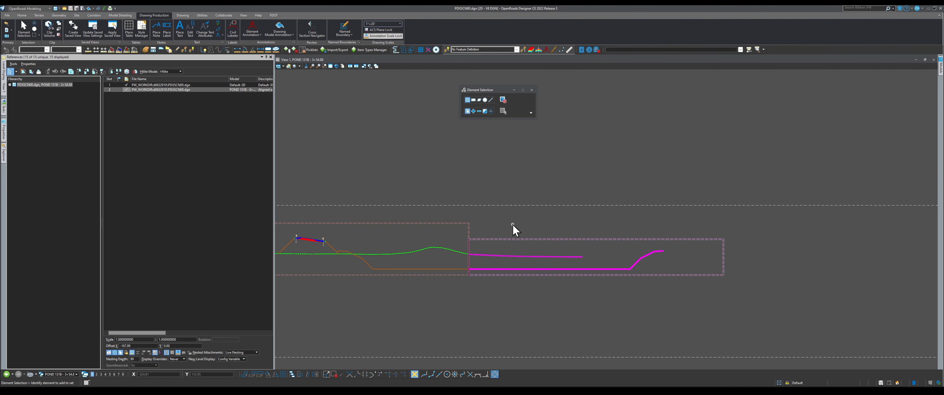
scroll(512, 224, "down", 2)
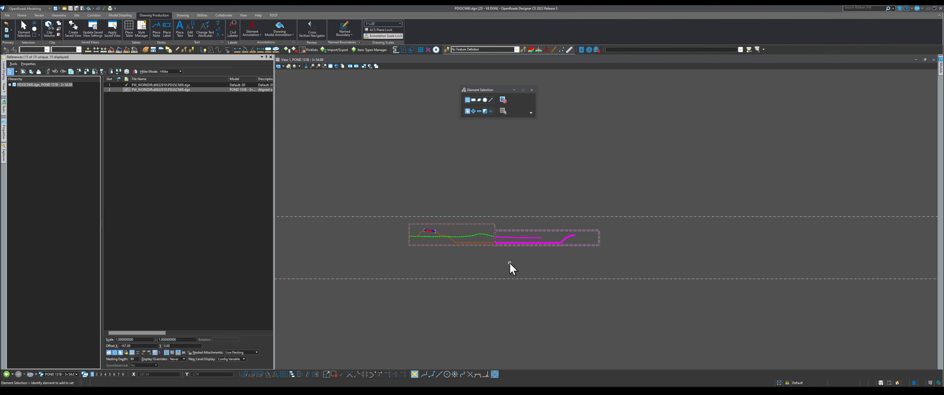
scroll(498, 250, "up", 3)
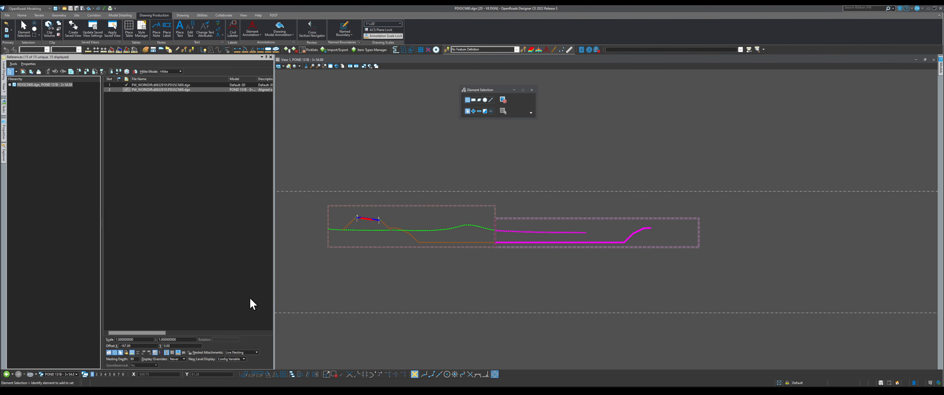
Check the mirrored section on the cross-section sheet model and return to the combined-section drawing model
left_click(72, 375)
left_click(129, 354)
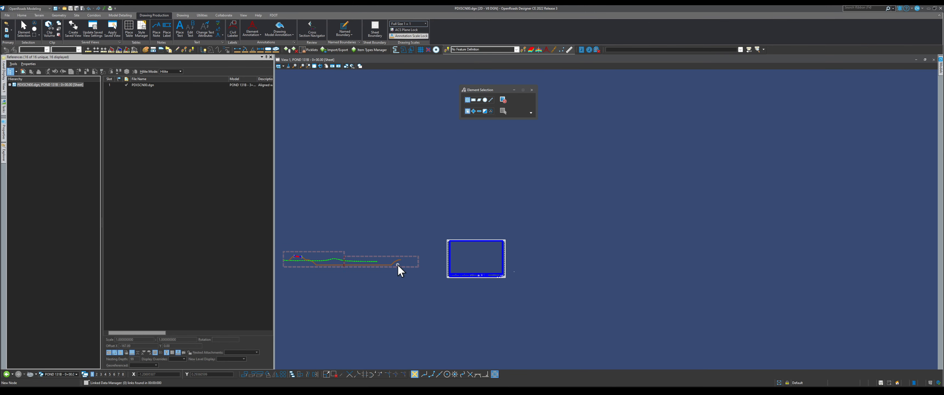
scroll(312, 261, "up", 3)
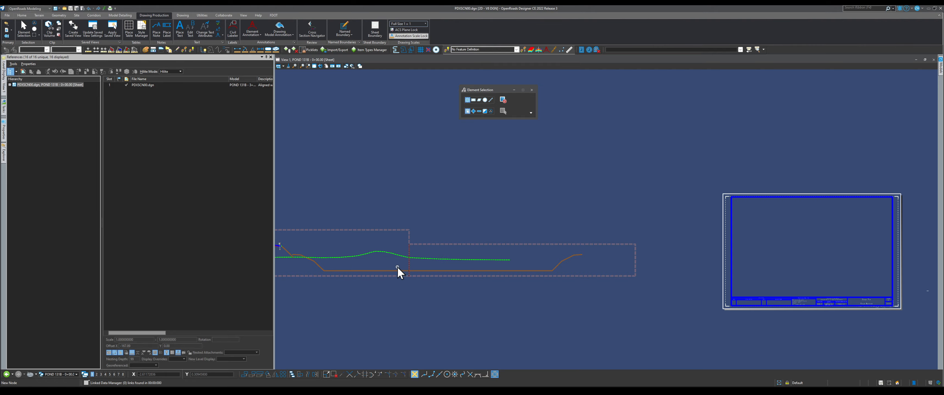
left_click(68, 373)
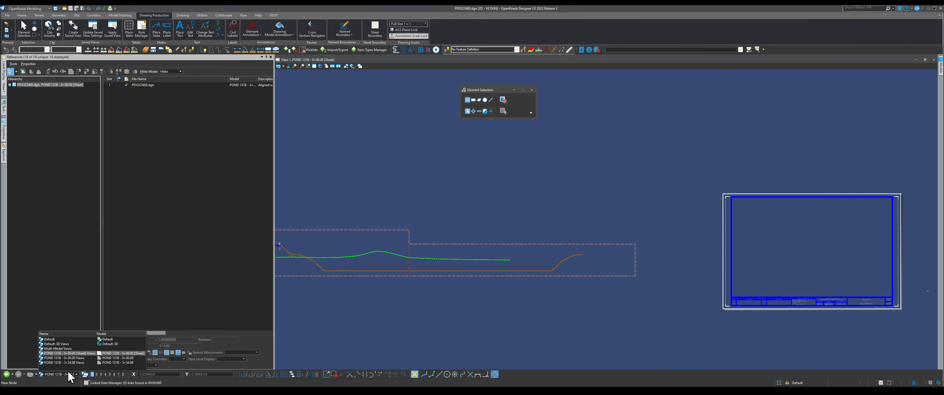
left_click(130, 362)
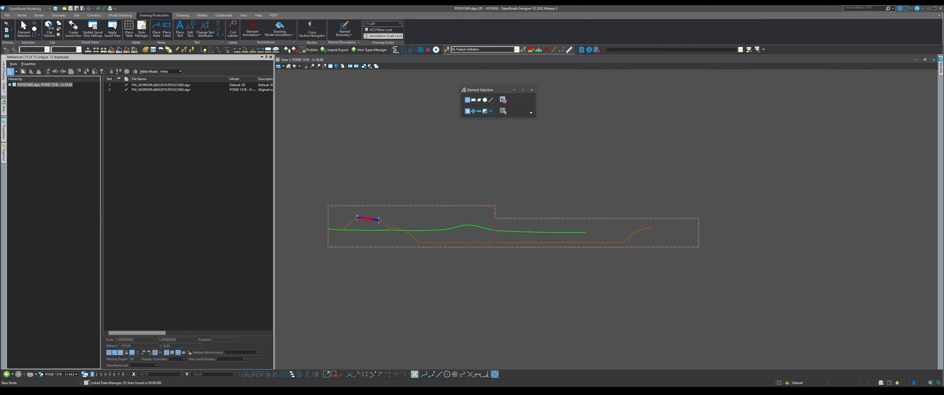
Copy the embankment piece's reference attachment with its boundary to a spot below the combined section
left_click(179, 85)
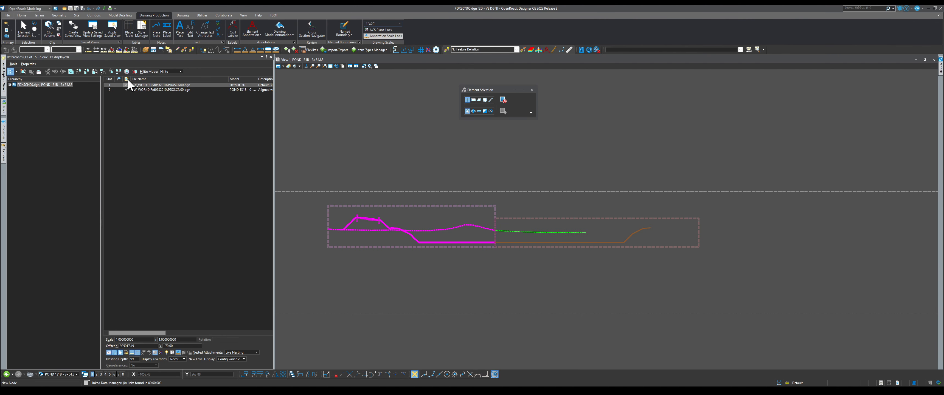
left_click(88, 69)
scroll(338, 154, "down", 3)
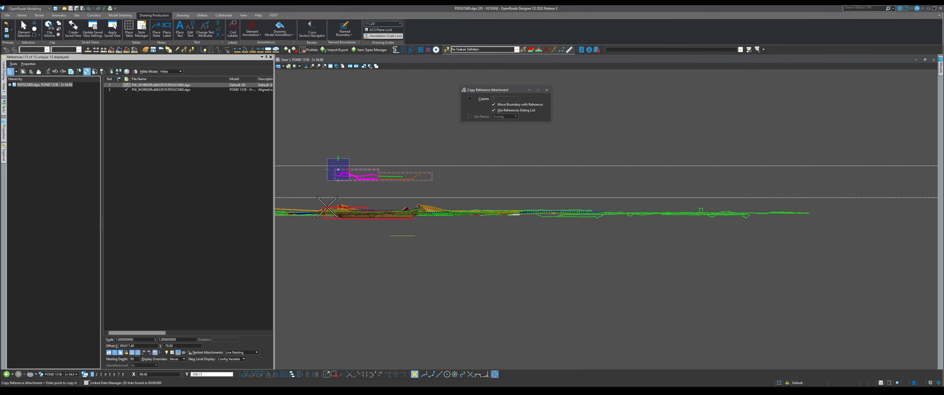
left_click(327, 208)
right_click(328, 209)
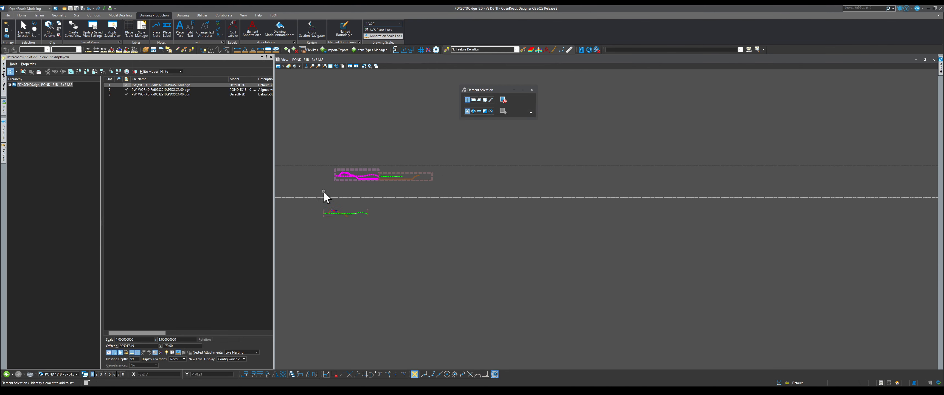
Copy the other piece's reference attachment with its boundary to a spot beside the embankment copy, below the combined section
left_click(160, 89)
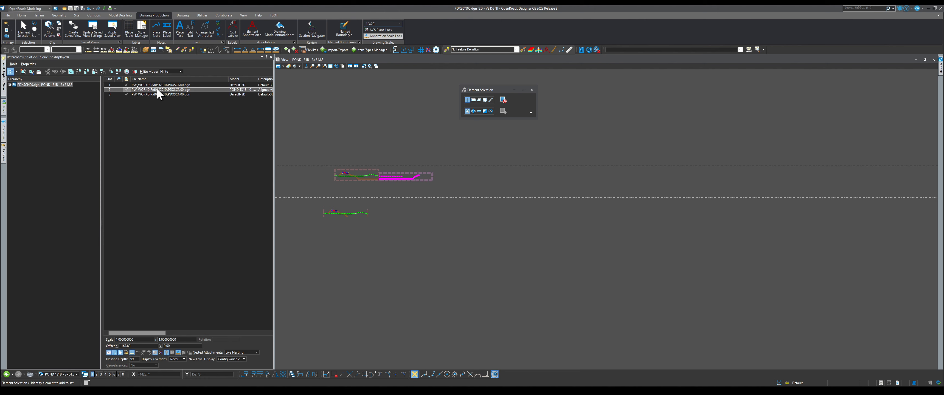
left_click(86, 71)
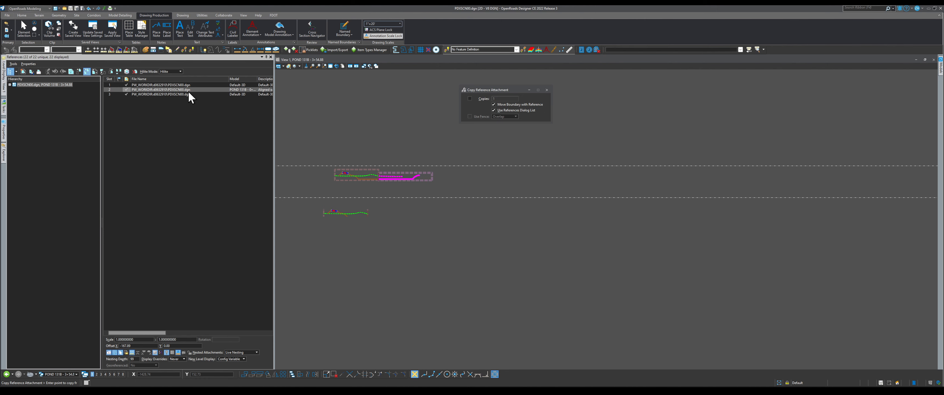
left_click(377, 177)
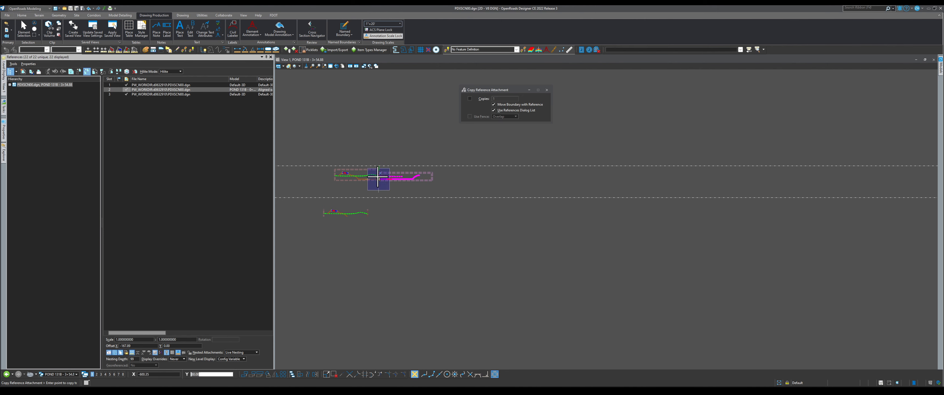
scroll(381, 216, "up", 2)
left_click(381, 216)
scroll(392, 229, "down", 3)
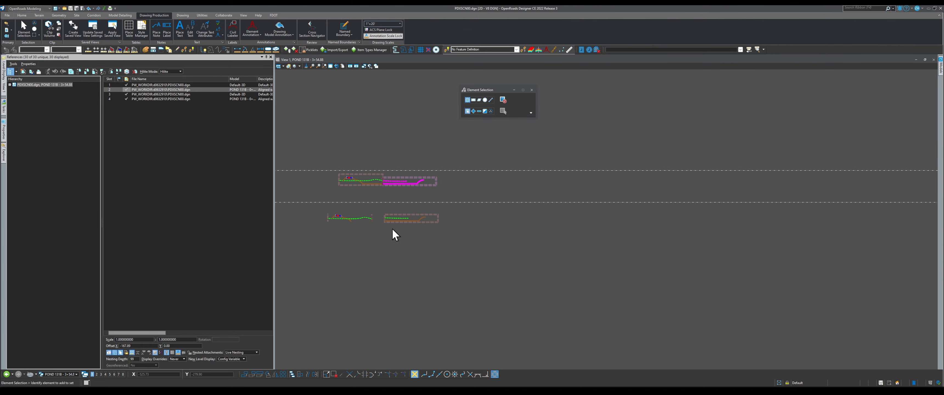
scroll(371, 225, "up", 7)
scroll(506, 208, "down", 1)
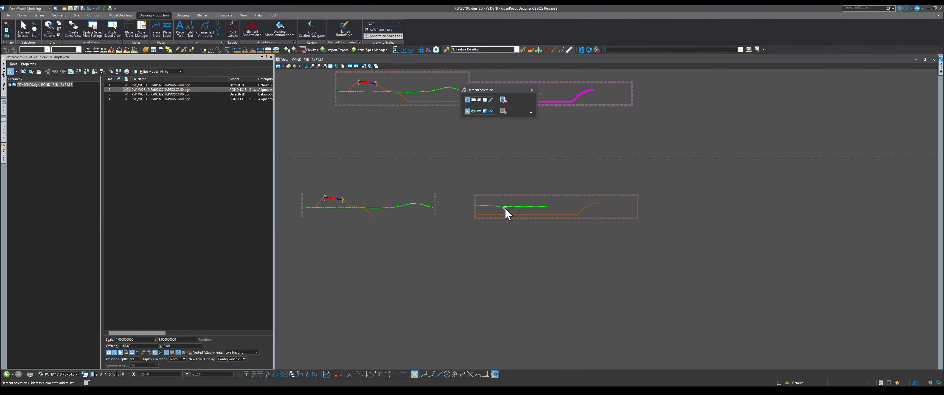
scroll(382, 239, "down", 1)
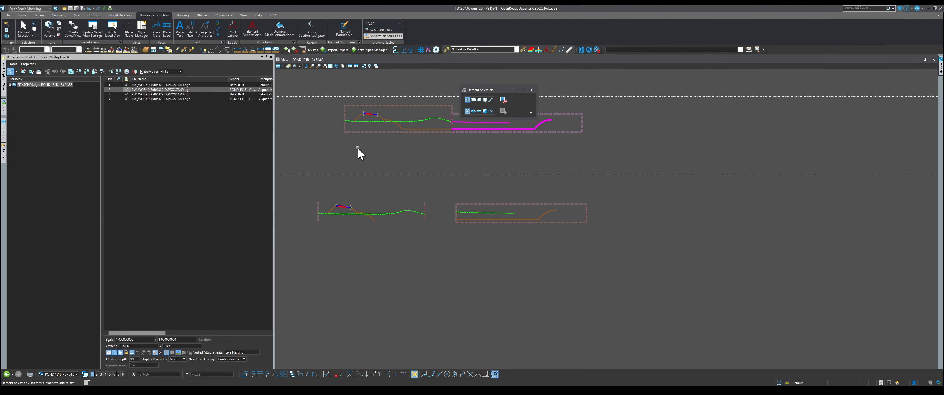
Detach the copied embankment reference below the combined section
left_click(169, 94)
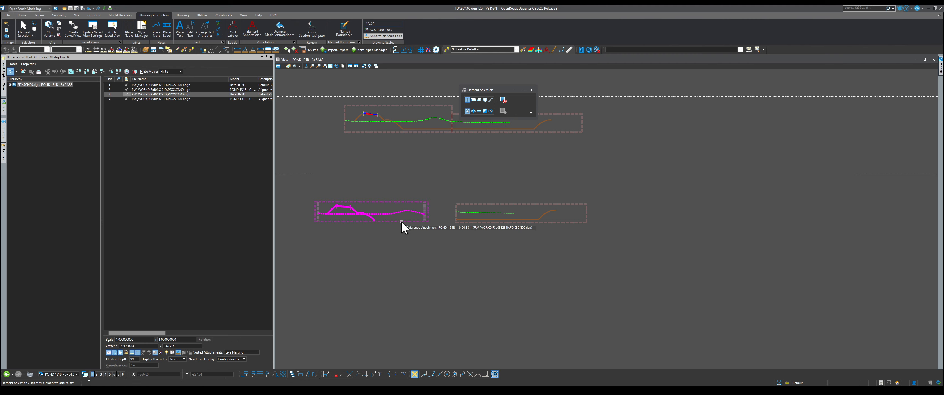
left_click(401, 222)
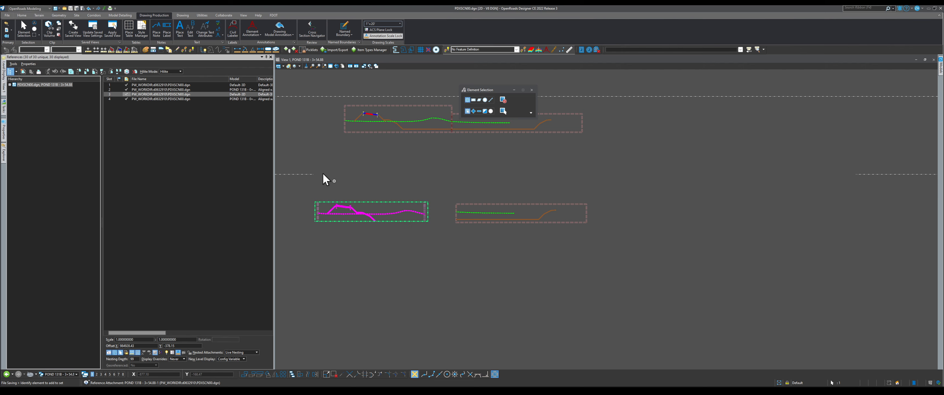
left_click(135, 72)
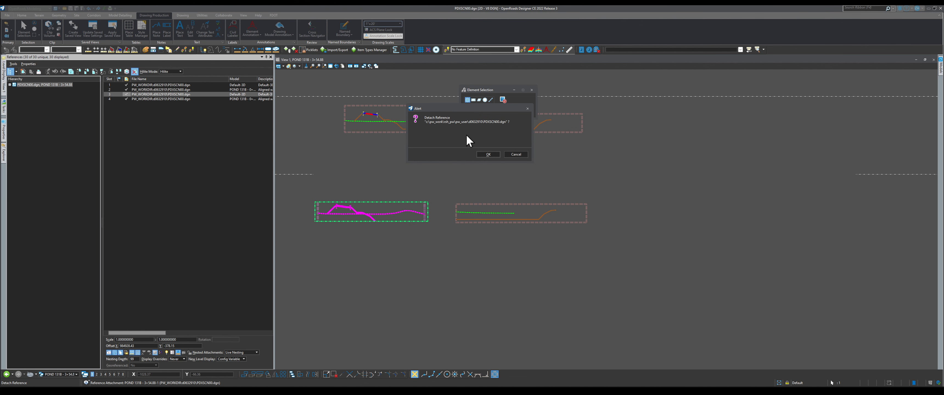
left_click(483, 154)
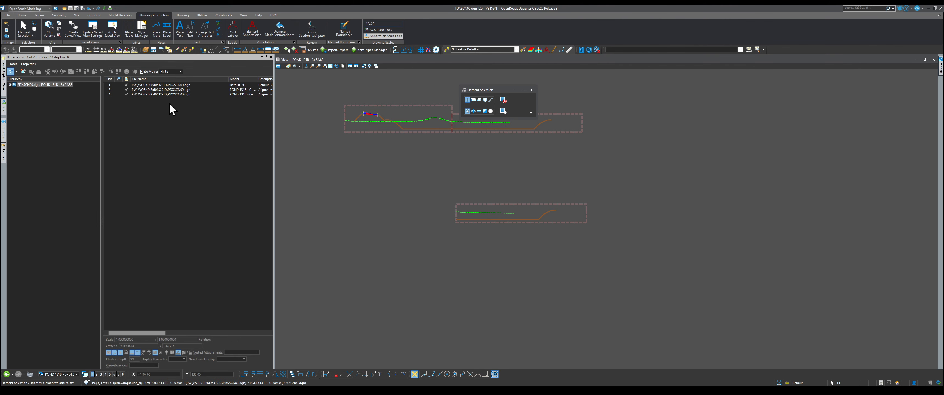
Copy the embankment piece's reference attachment again with its boundary, placing it directly beneath the original piece
left_click(169, 85)
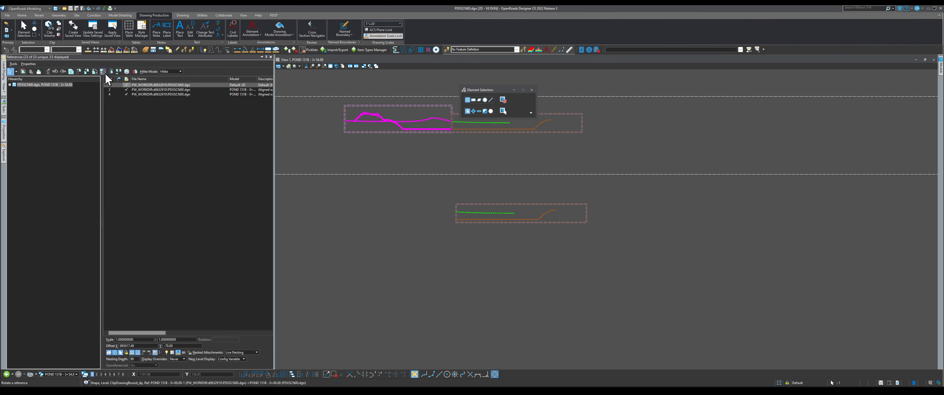
left_click(85, 72)
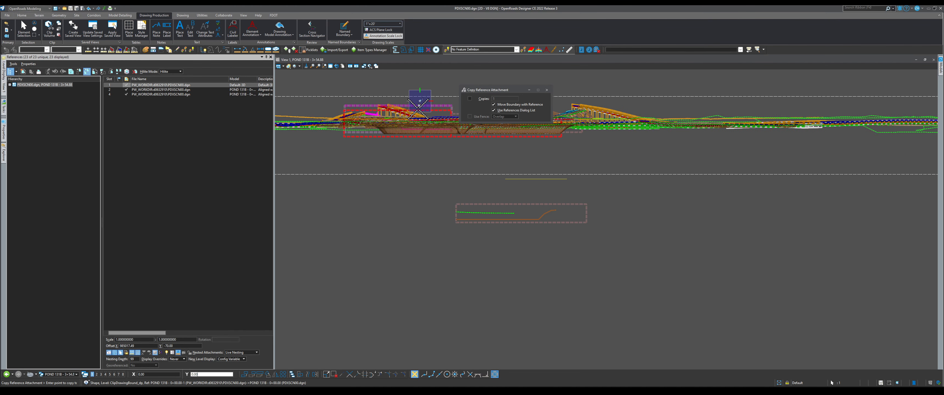
left_click(411, 141)
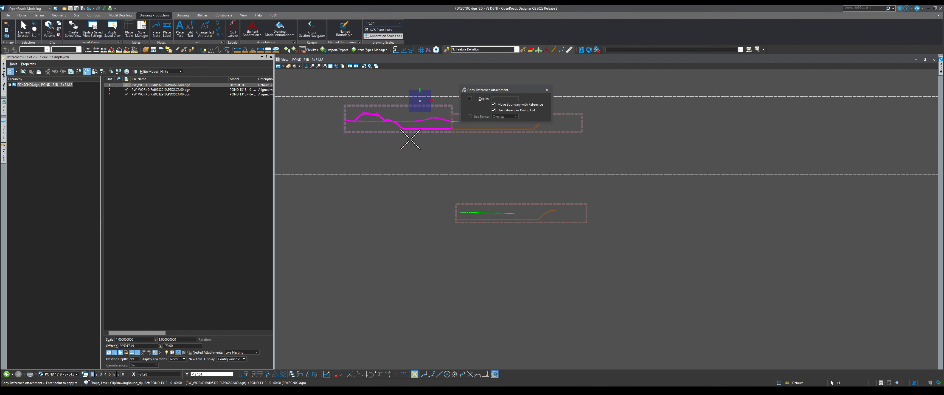
right_click(411, 140)
scroll(389, 159, "up", 3)
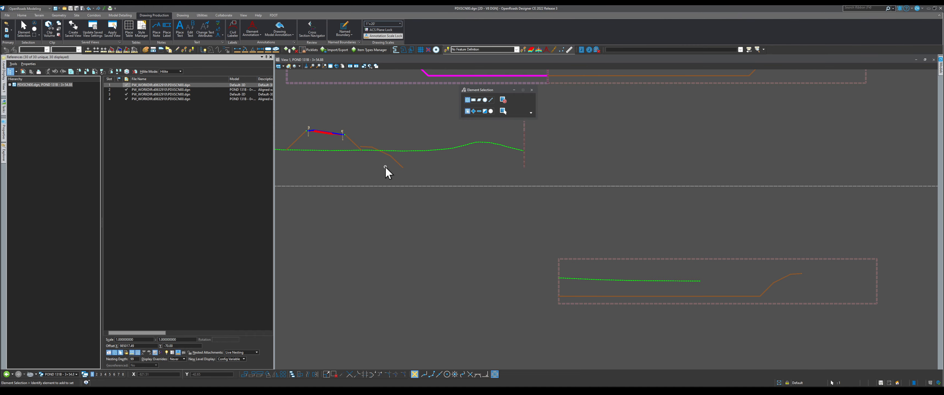
scroll(448, 194, "down", 3)
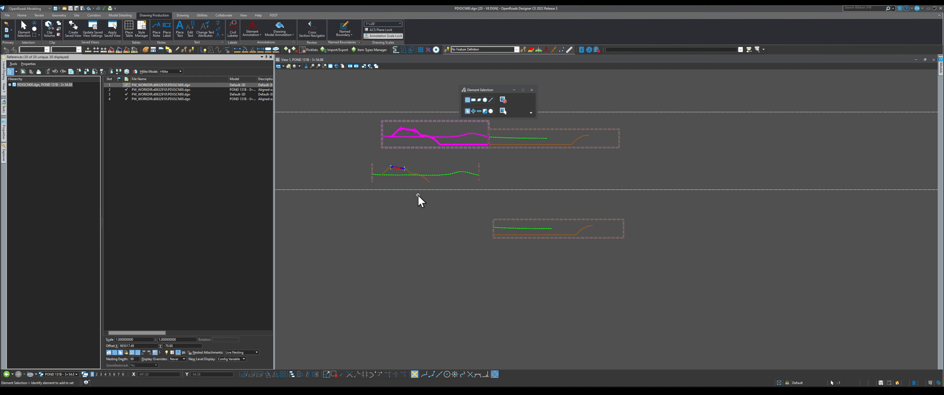
Detach the new embankment copy lying directly beneath the original piece
left_click(183, 89)
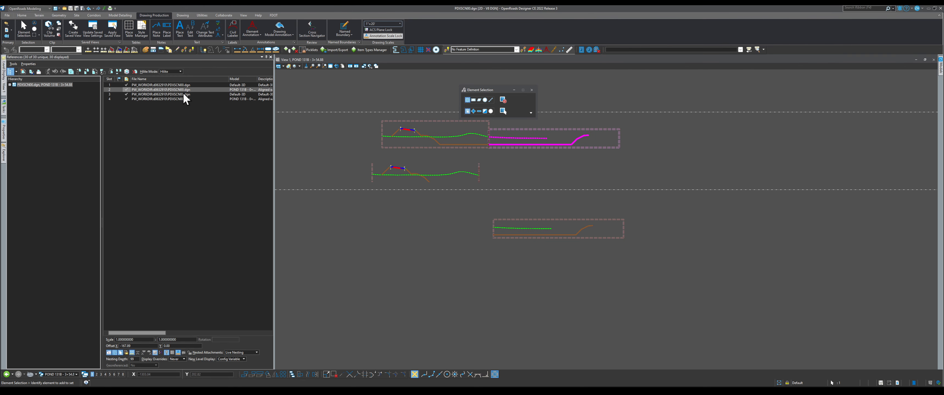
left_click(184, 94)
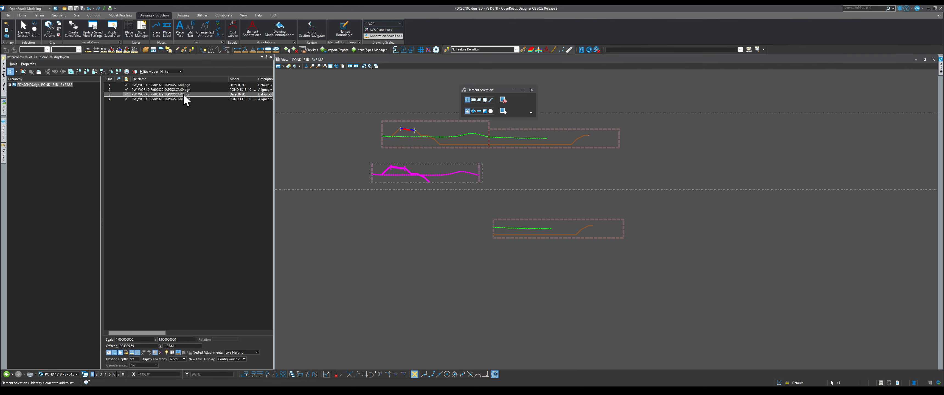
left_click(135, 72)
left_click(492, 153)
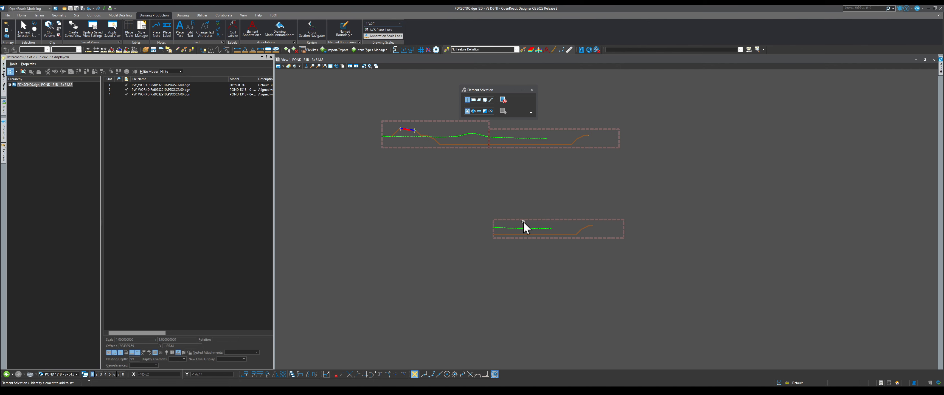
Detach the remaining copied reference of the other piece below the combined section
left_click(533, 237)
scroll(535, 237, "up", 3)
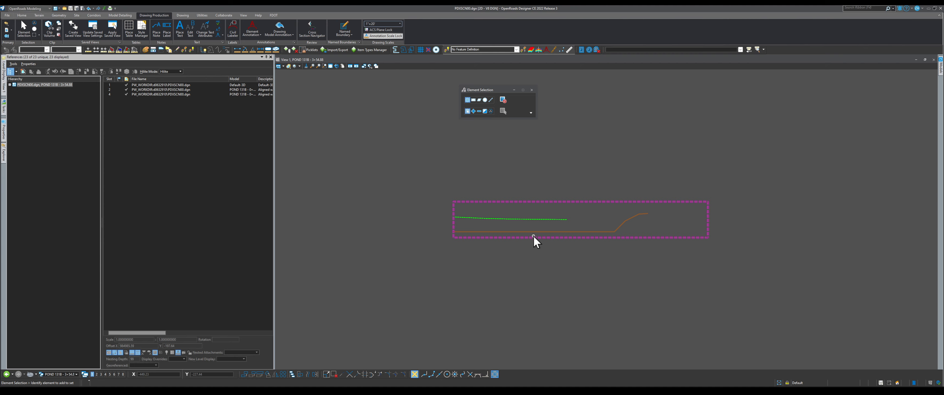
left_click(534, 236)
scroll(491, 241, "down", 3)
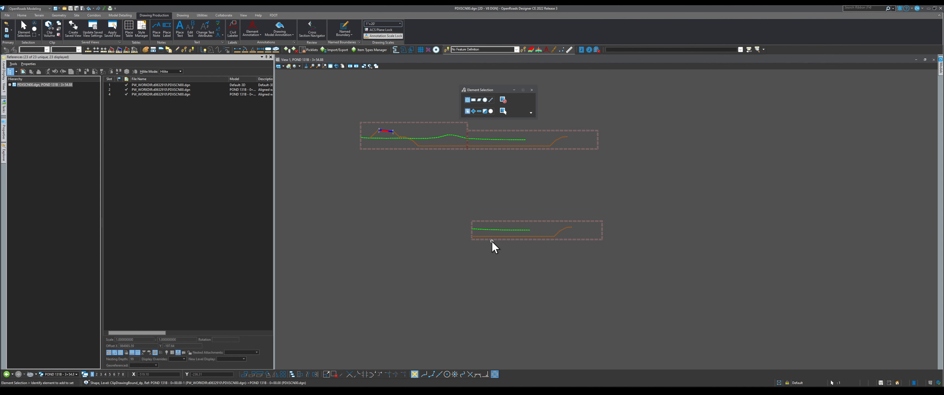
scroll(492, 241, "up", 2)
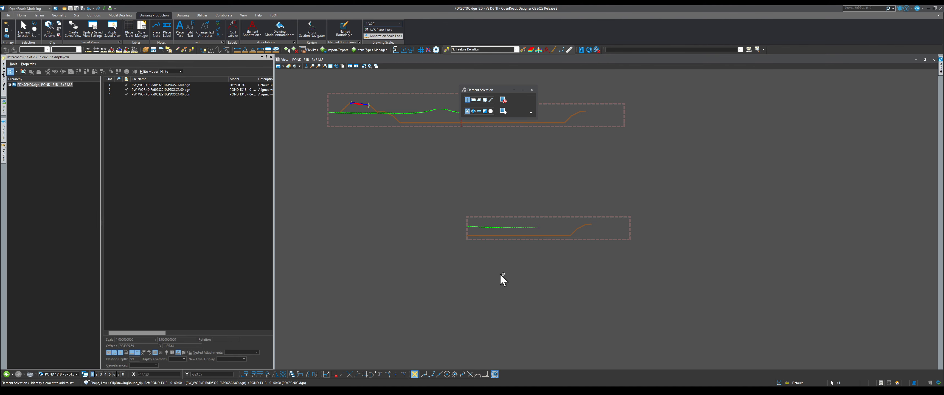
scroll(500, 274, "down", 2)
scroll(418, 164, "up", 4)
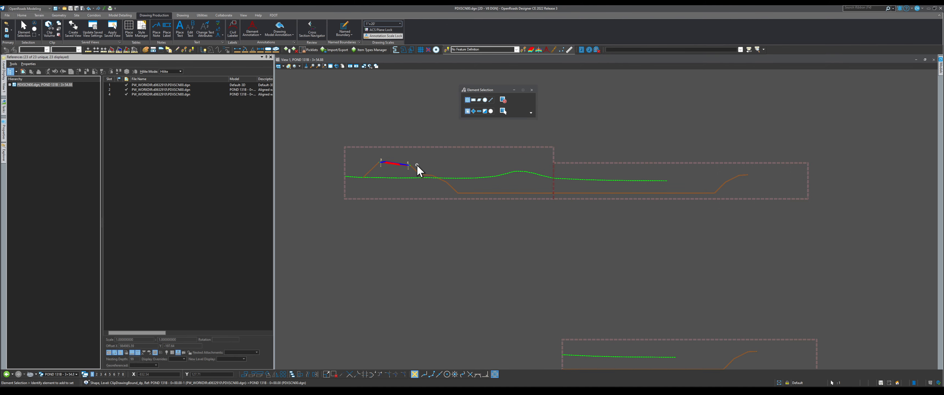
scroll(416, 166, "down", 1)
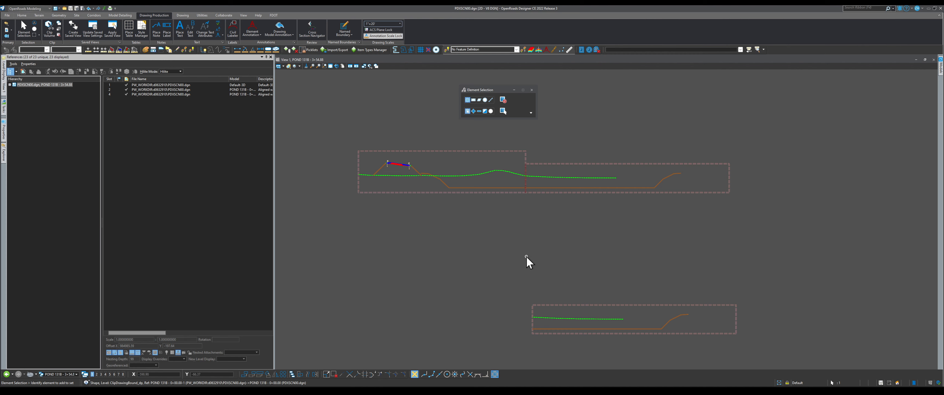
left_click(182, 95)
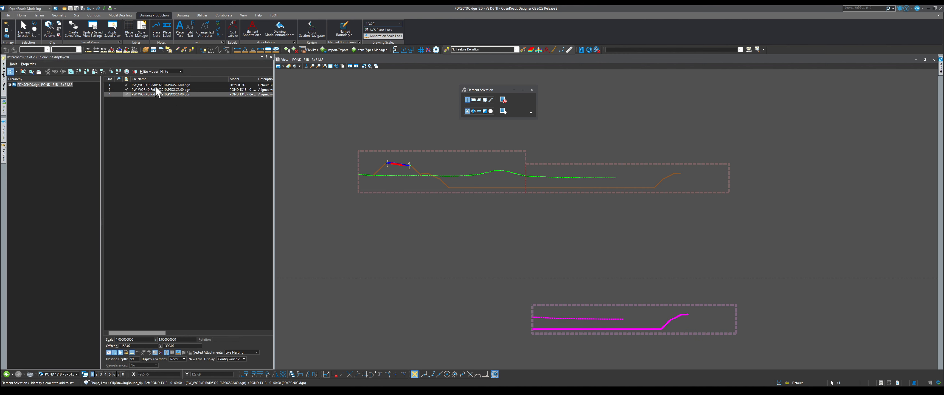
left_click(135, 72)
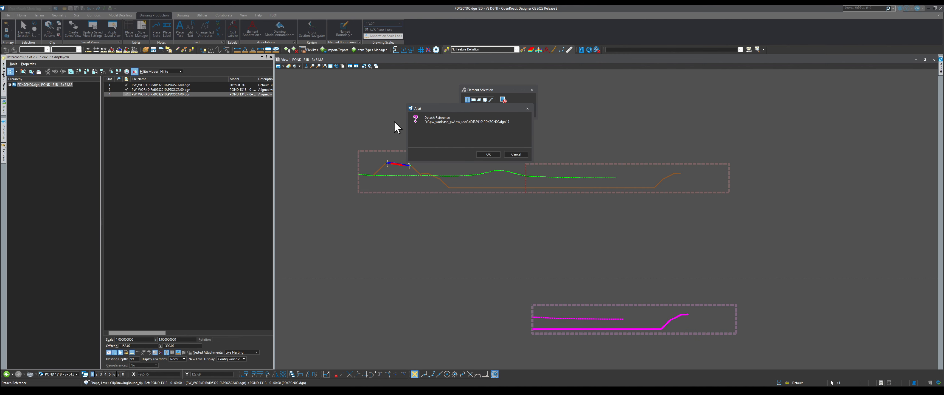
left_click(488, 154)
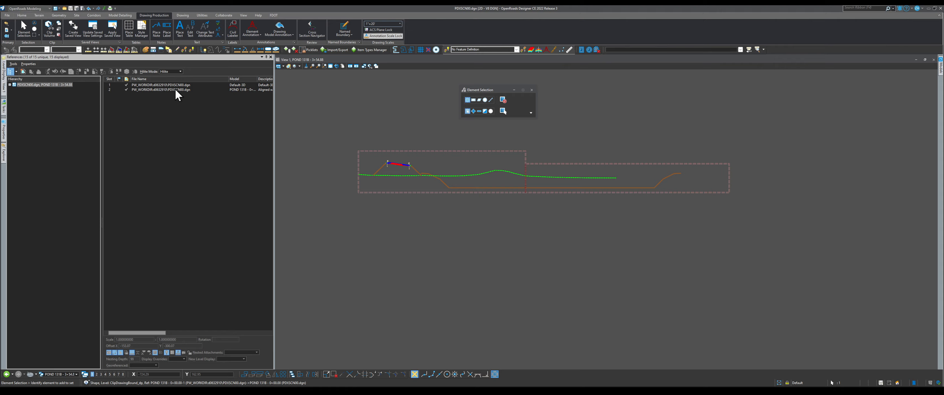
Merge the section's right-hand reference piece into the master model with Allow Optimized Clipping enabled
left_click(176, 90)
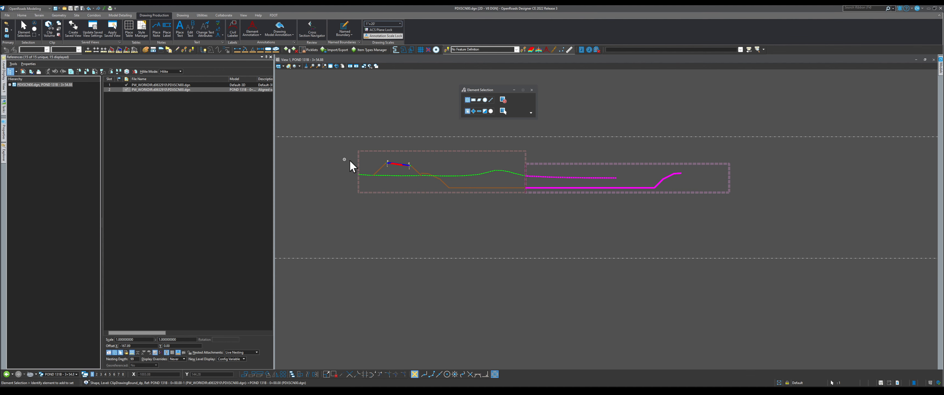
scroll(430, 185, "up", 3)
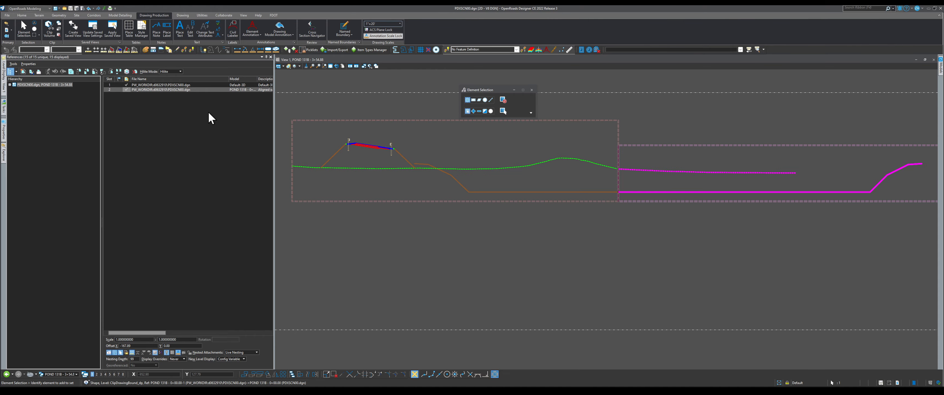
right_click(214, 90)
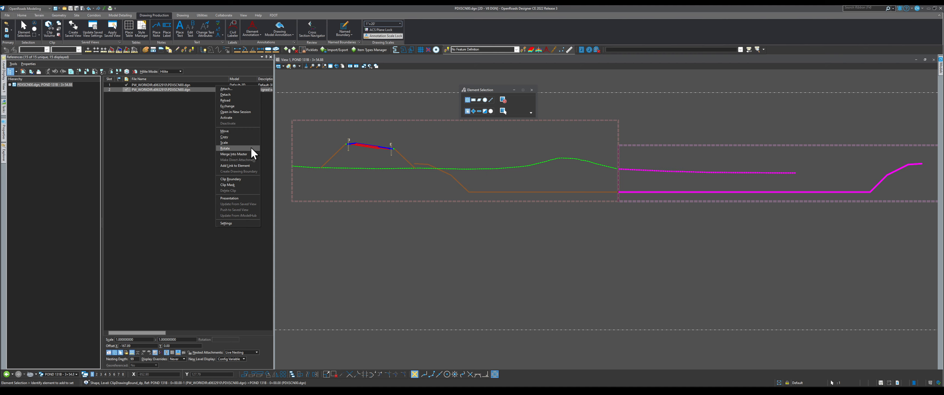
left_click(233, 154)
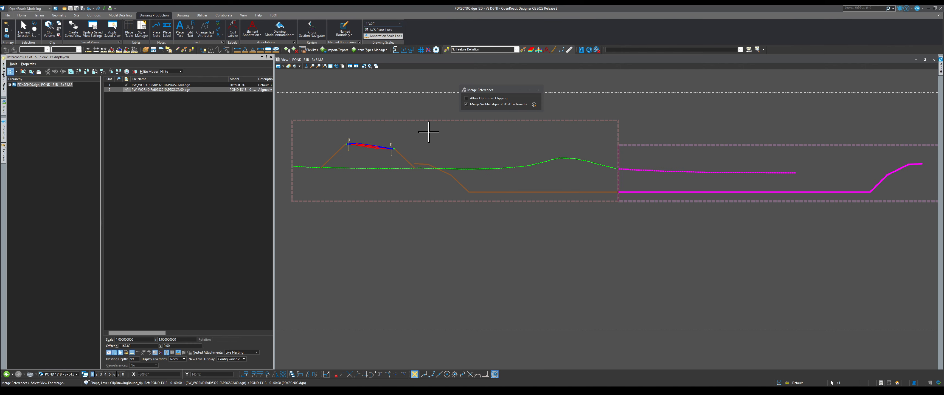
left_click(466, 99)
left_click(488, 229)
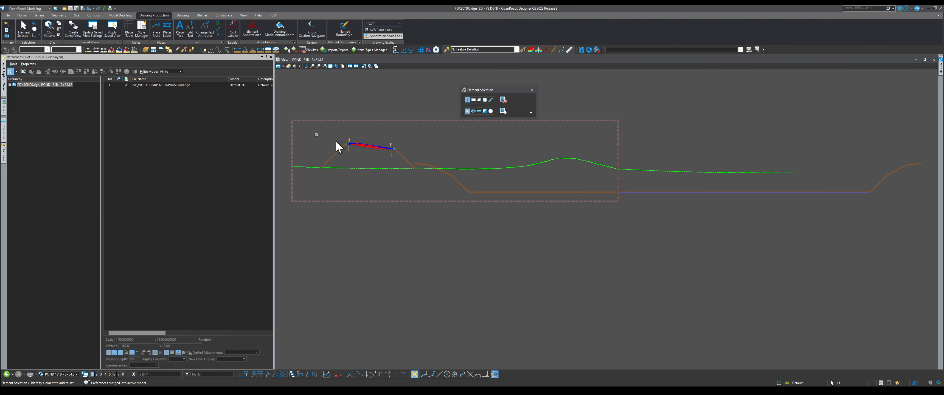
Check the merged pond-bottom line as an editable element and merge the embankment piece's reference into the master model
left_click(649, 192)
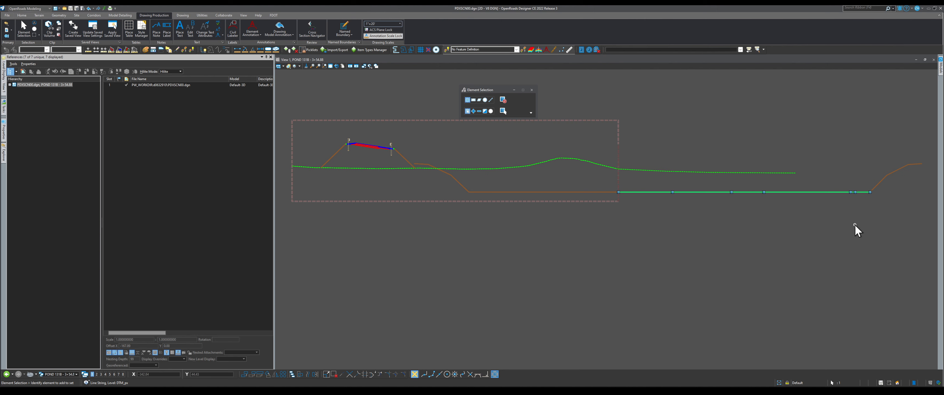
left_click(749, 243)
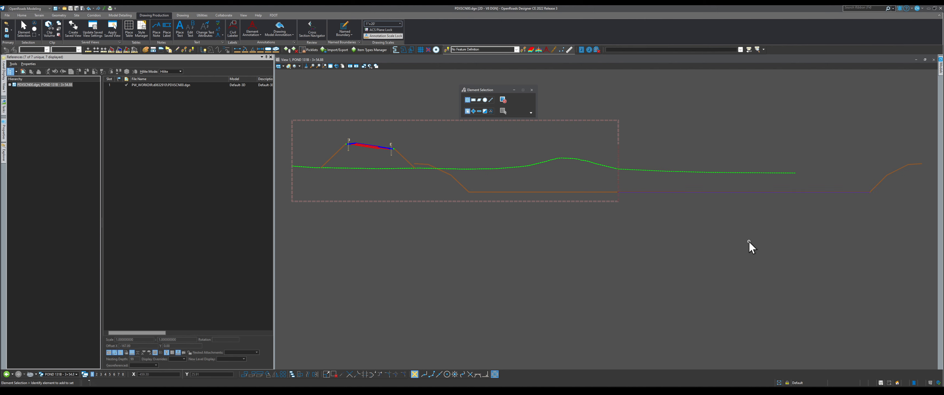
right_click(177, 85)
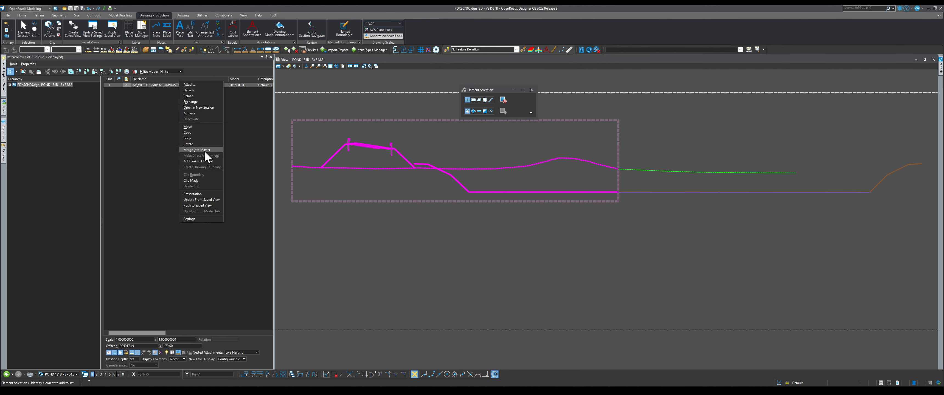
left_click(200, 149)
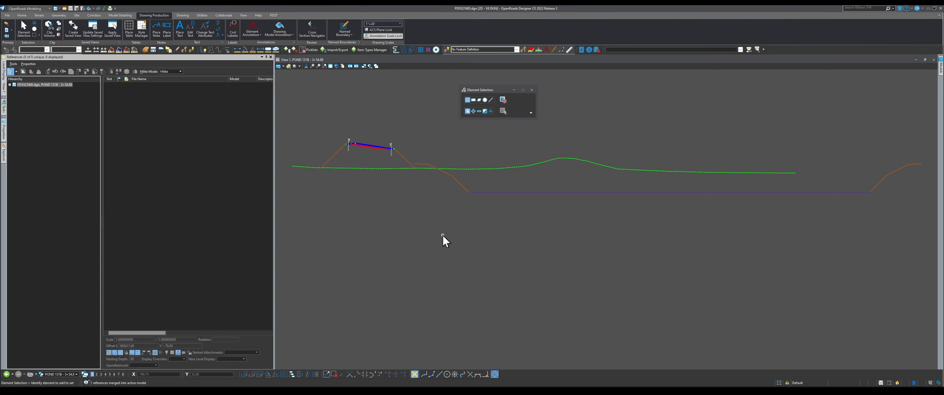
Draw a vertical line from the ground line's low point beyond the hump down past the pond bottom
scroll(390, 231, "down", 2)
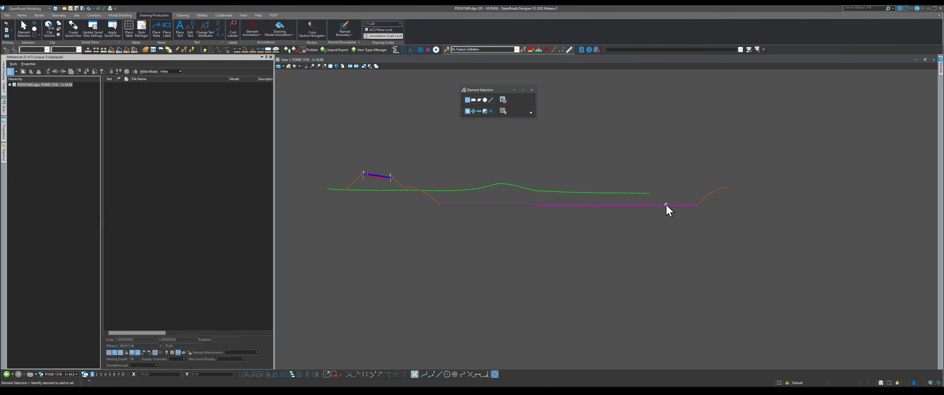
left_click(633, 194)
left_click(527, 231)
left_click(183, 16)
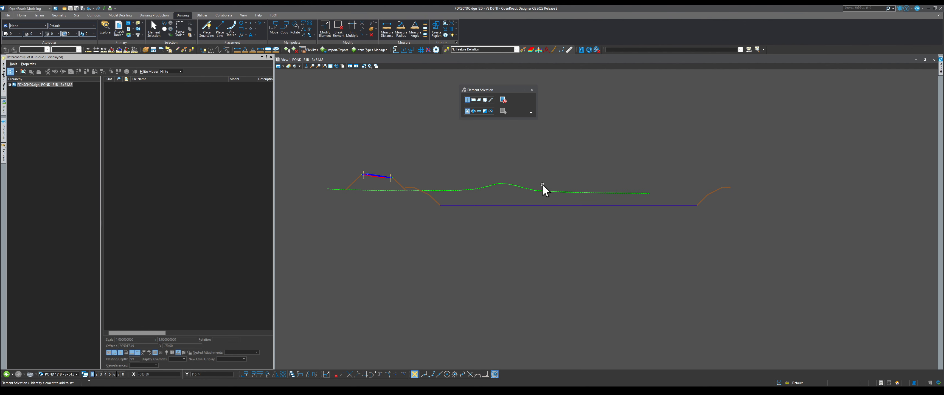
left_click(220, 28)
left_click(538, 191)
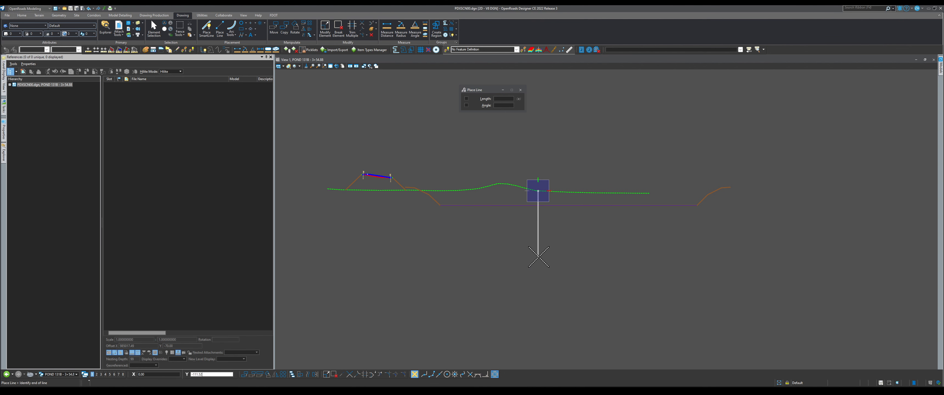
left_click(539, 259)
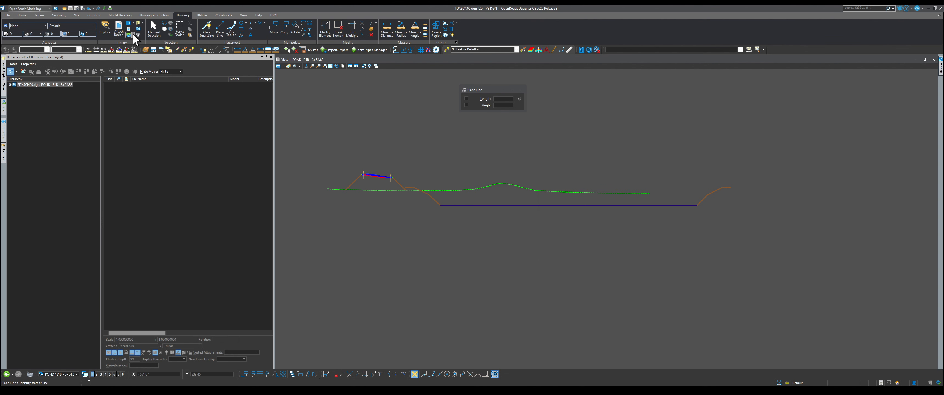
left_click(159, 24)
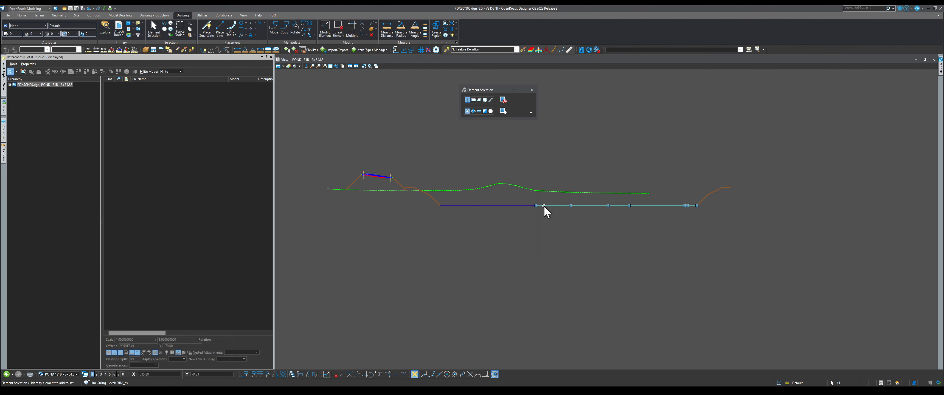
left_click(545, 205)
scroll(545, 205, "up", 4)
scroll(532, 179, "up", 3)
left_click(531, 180)
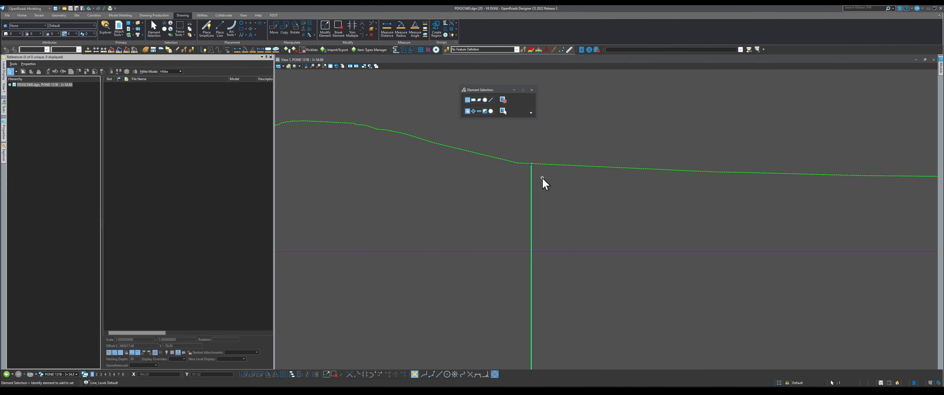
right_click(550, 187)
left_click(565, 208)
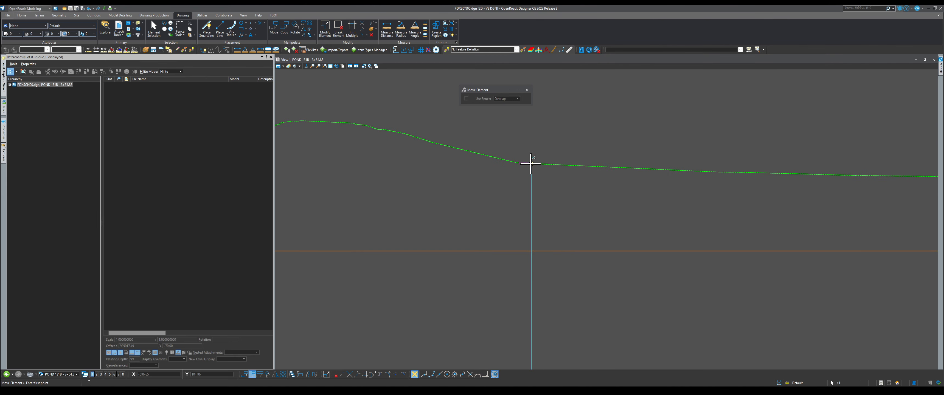
left_click(528, 164)
scroll(524, 187, "down", 5)
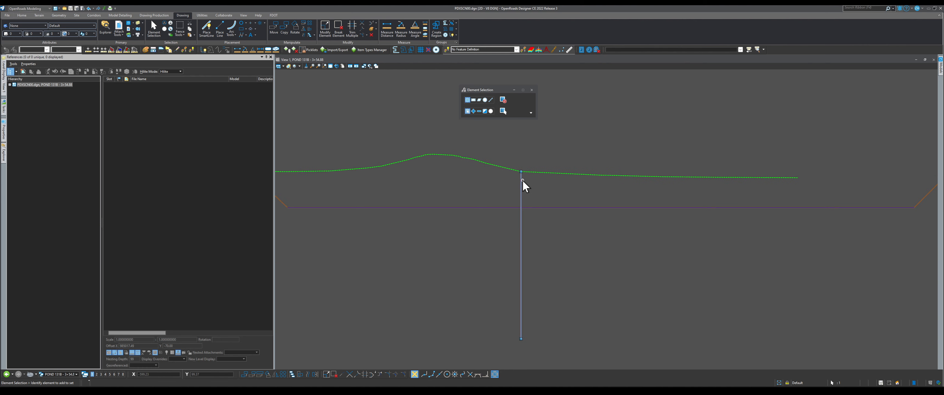
Extend the upper end of the vertical dividing line straight up to well above the ground line
left_click_drag(522, 177, 522, 137)
left_click(512, 146)
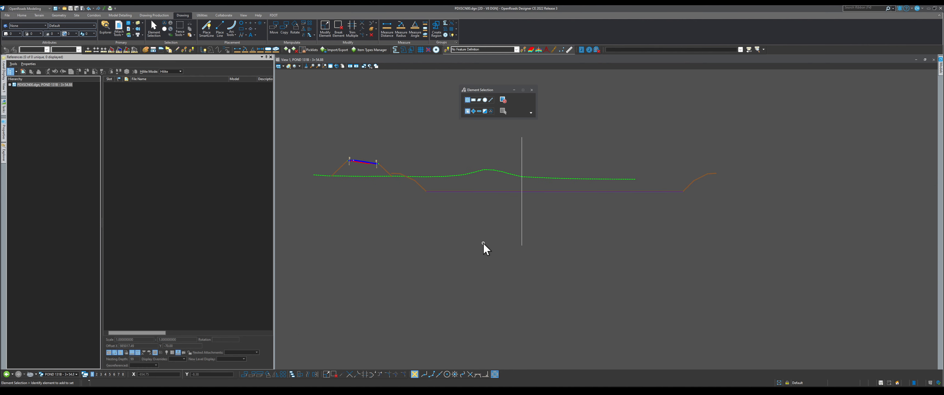
Examine the pond-bottom and ground segments on both sides of the vertical line and which elements can be selected as its left part
left_click(478, 192)
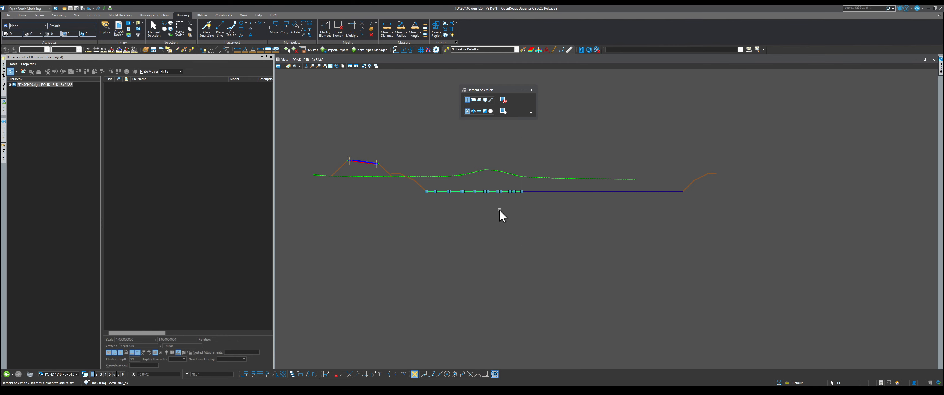
left_click(506, 202)
left_click(538, 192)
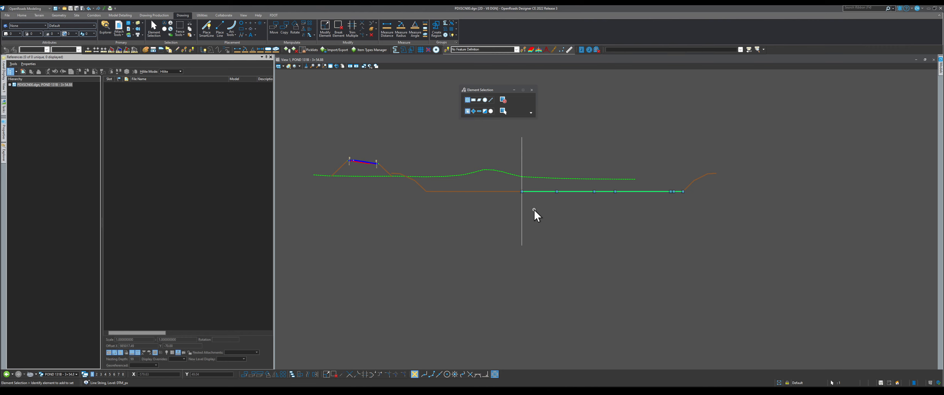
left_click(539, 210)
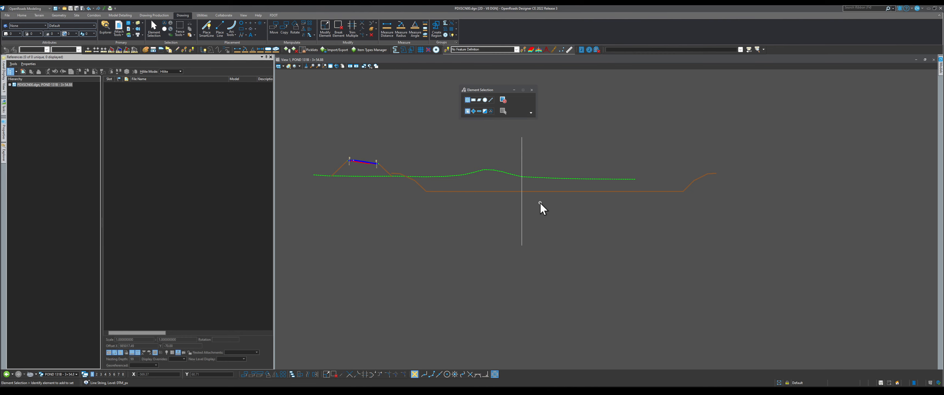
scroll(540, 203, "down", 1)
scroll(540, 203, "up", 2)
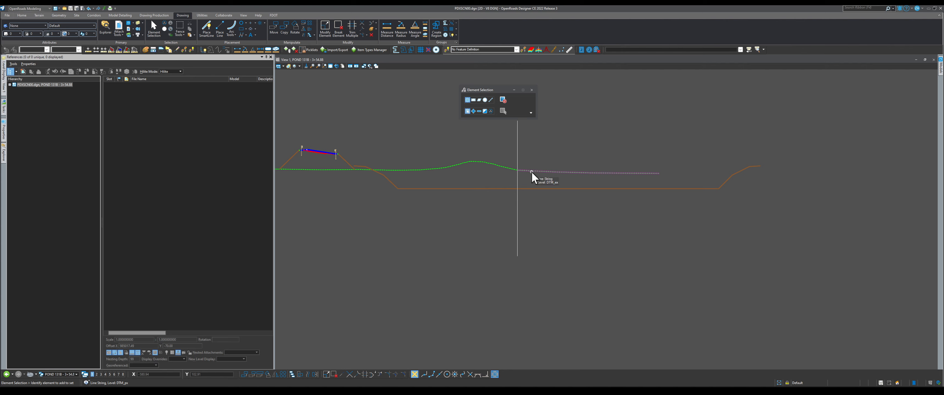
scroll(502, 196, "down", 2)
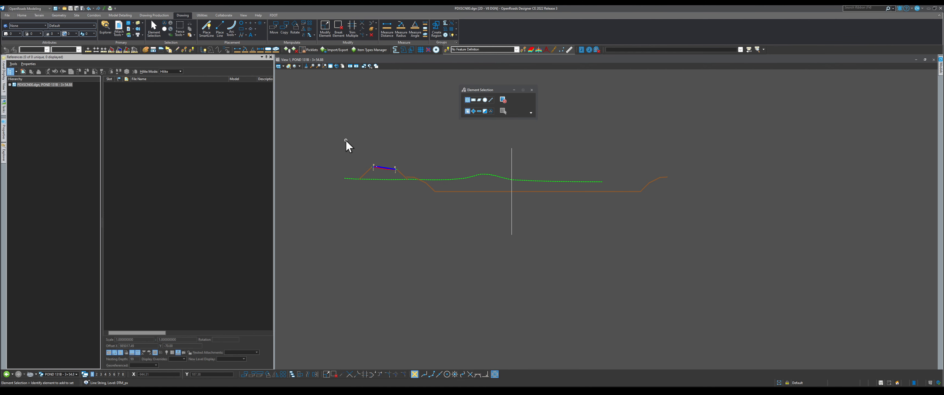
left_click_drag(325, 137, 511, 222)
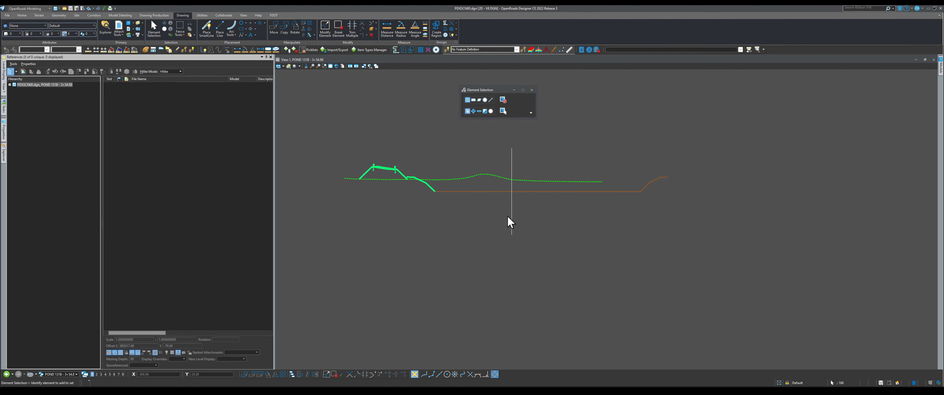
left_click(452, 223)
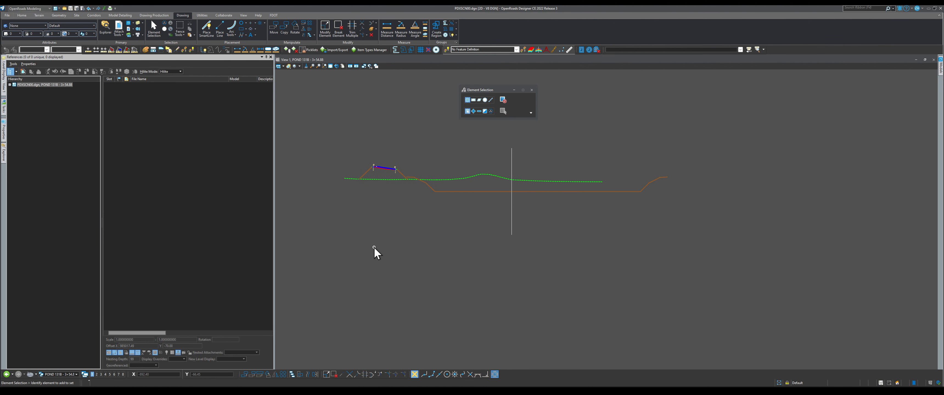
Open the POND 1318 sheet model to see the merged section beside the sheet border
left_click(69, 374)
left_click(141, 358)
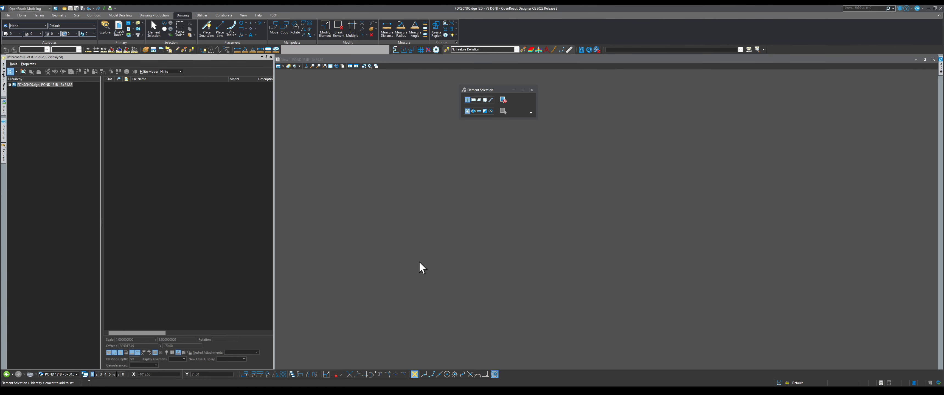
scroll(481, 253, "down", 2)
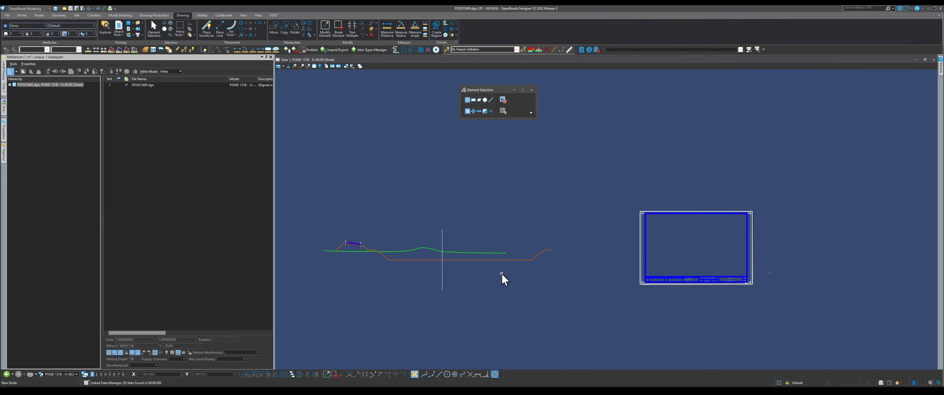
Move the section reference with its boundary onto the sheet, using the vertical line's crossing with the pond bottom as base point
left_click(201, 85)
left_click(78, 72)
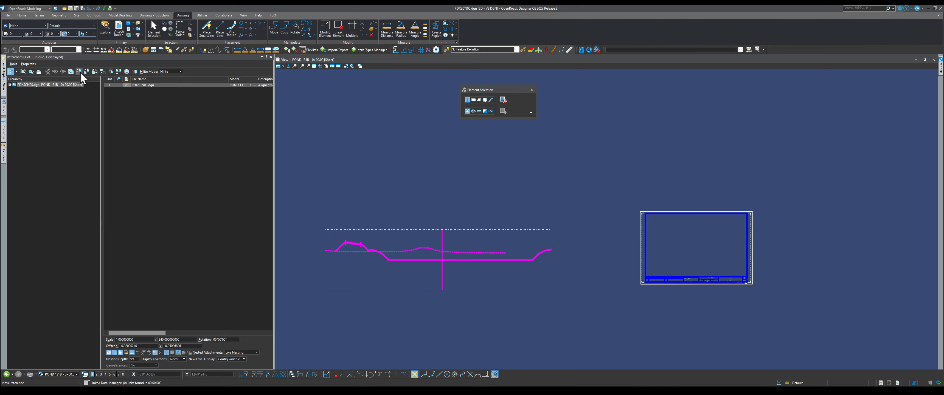
left_click(443, 260)
scroll(407, 275, "down", 1)
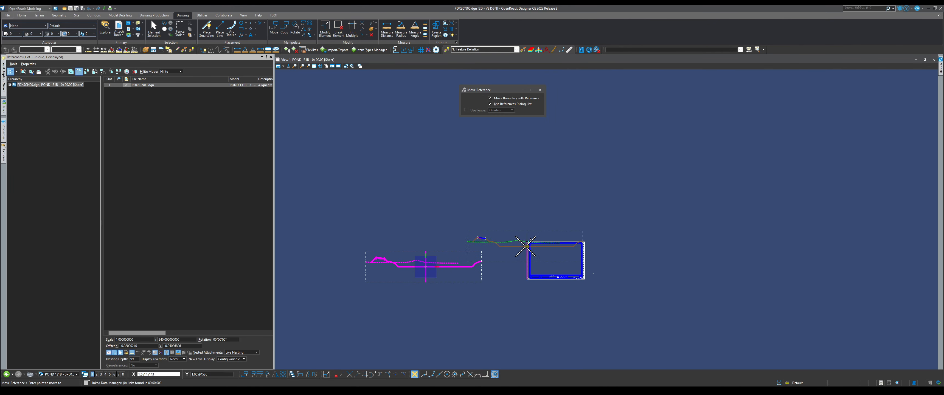
left_click(527, 246)
scroll(526, 247, "up", 4)
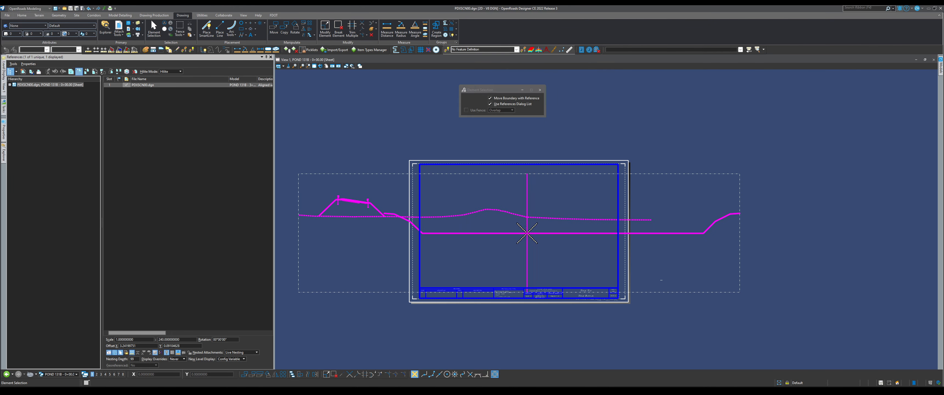
Move the section reference again so the vertical line's top end meets the midpoint of the sheet border's upper edge
left_click(79, 71)
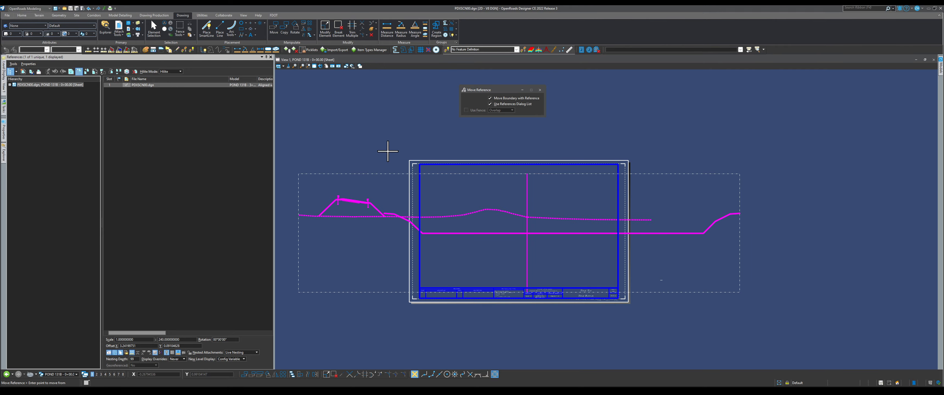
scroll(495, 187, "up", 2)
left_click(545, 164)
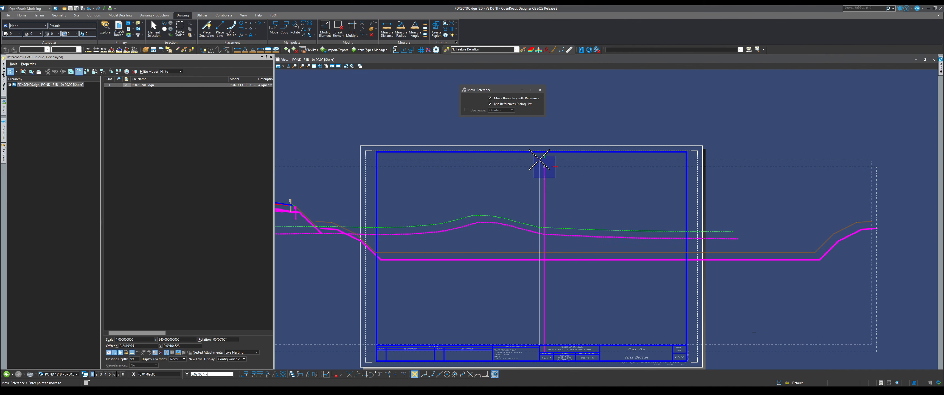
left_click(533, 153)
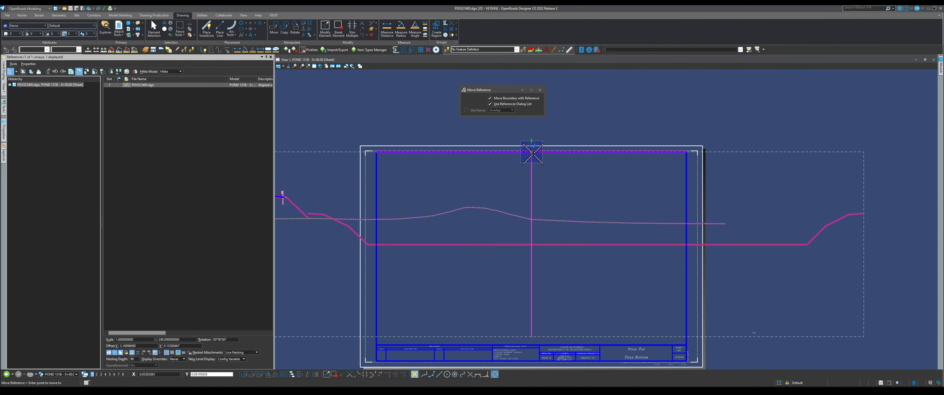
scroll(557, 238, "down", 3)
key("Escape")
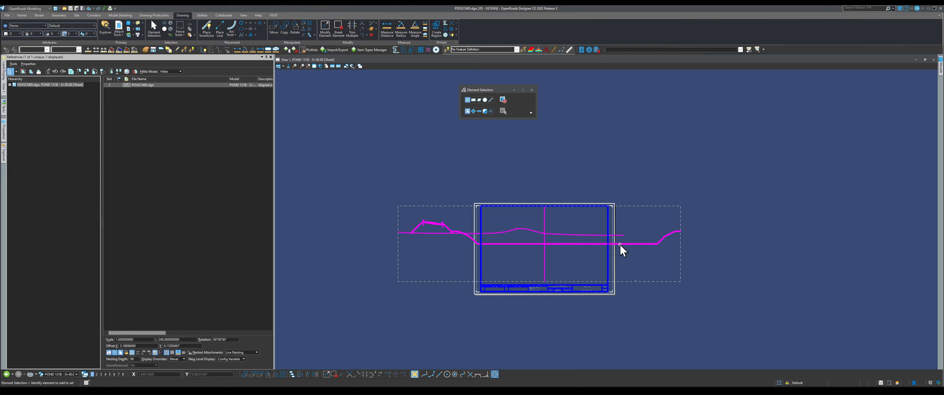
Activate the section reference for editing in place within the sheet
scroll(621, 250, "up", 2)
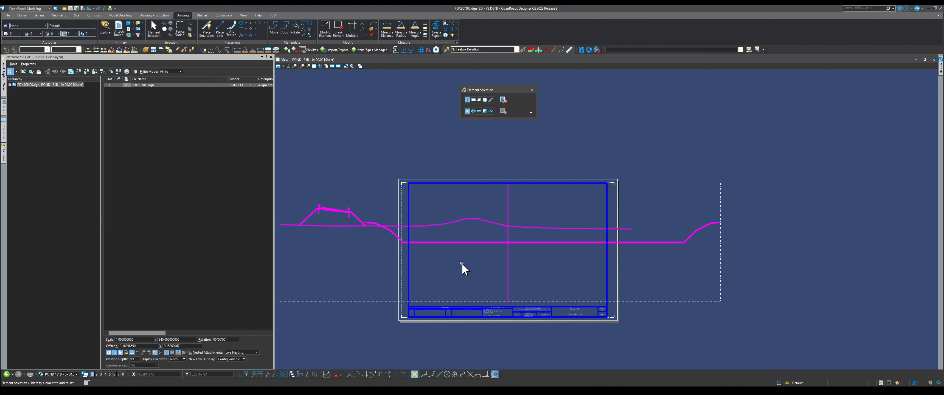
left_click(179, 154)
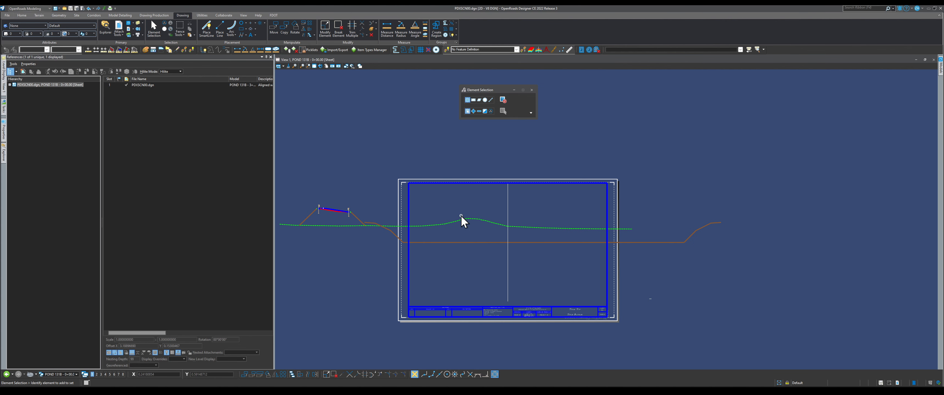
right_click(379, 225)
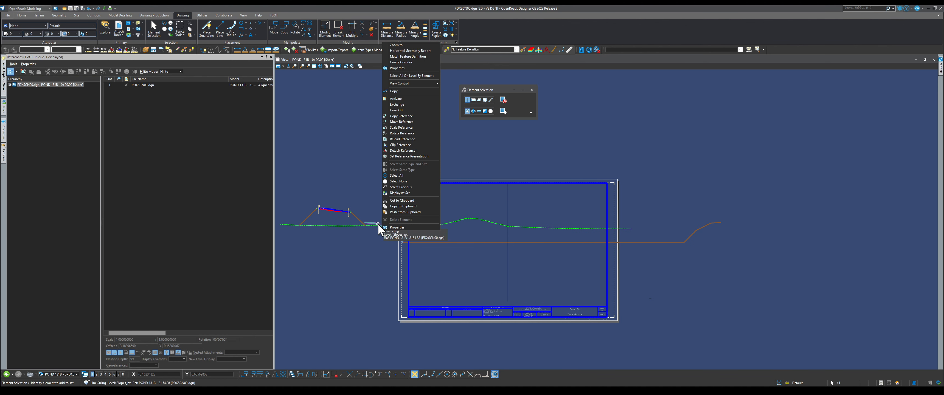
left_click(411, 99)
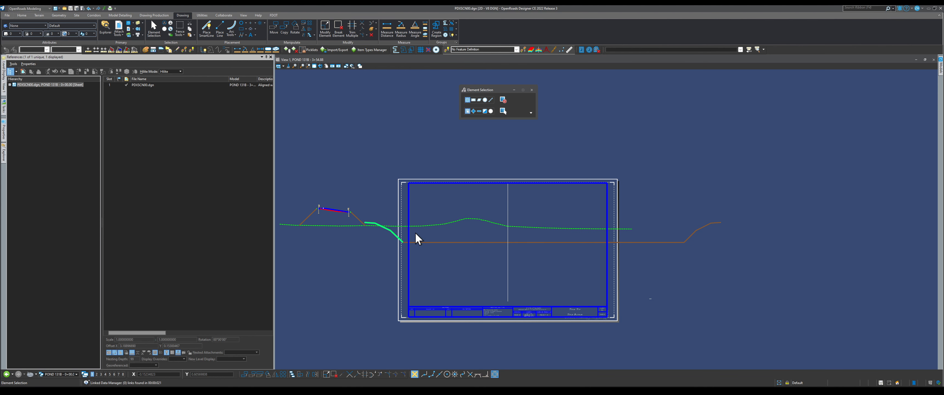
Group all section elements on the left of the vertical line, including the embankment, ground line and pond bottom
left_click(434, 225)
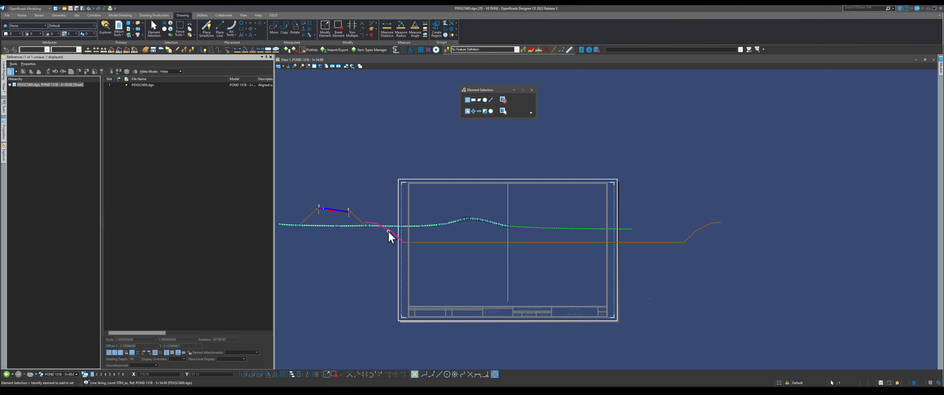
left_click(440, 253)
left_click_drag(463, 257, 296, 161)
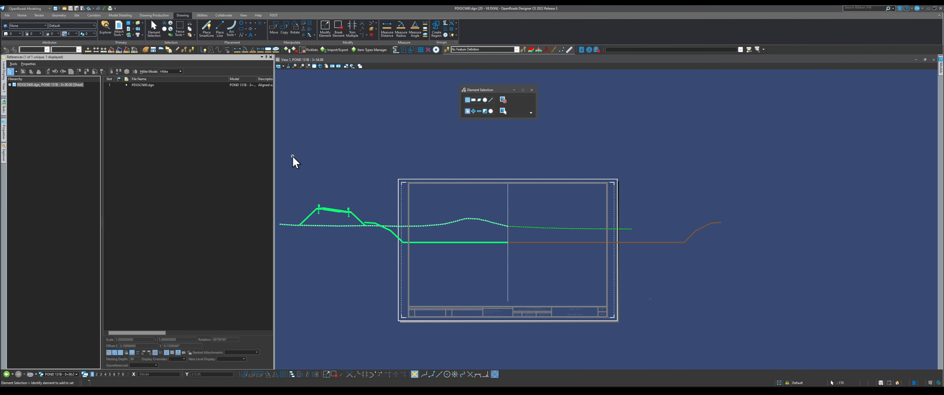
left_click(428, 278)
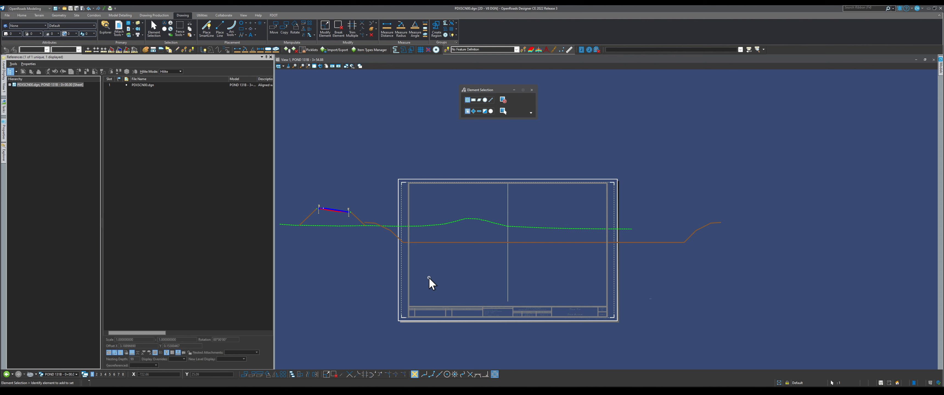
Move the grouped left half of the section horizontally rightward so the whole embankment sits inside the sheet border
left_click(445, 244)
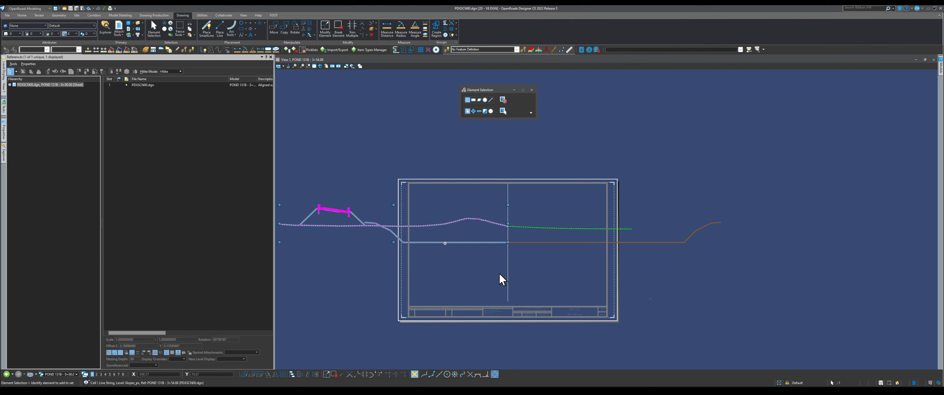
right_click(469, 274)
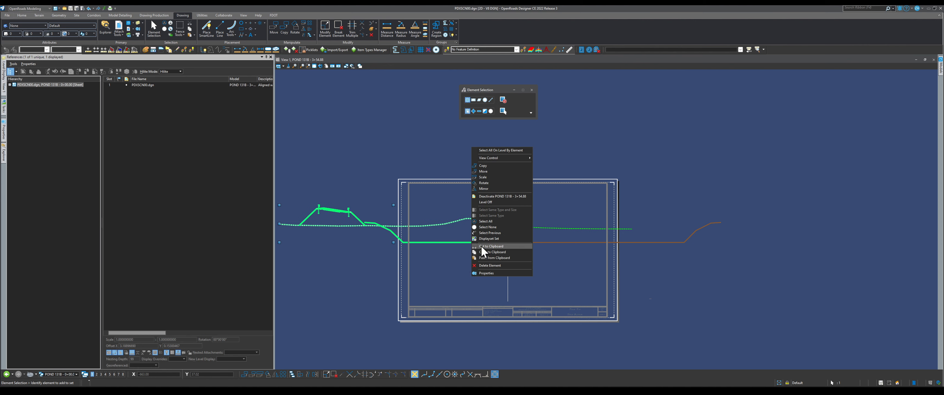
left_click(502, 172)
left_click(420, 242)
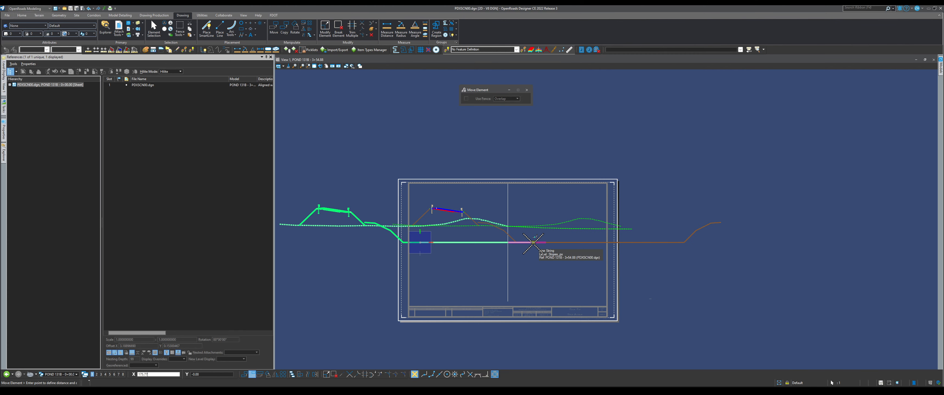
left_click(533, 245)
key("Escape")
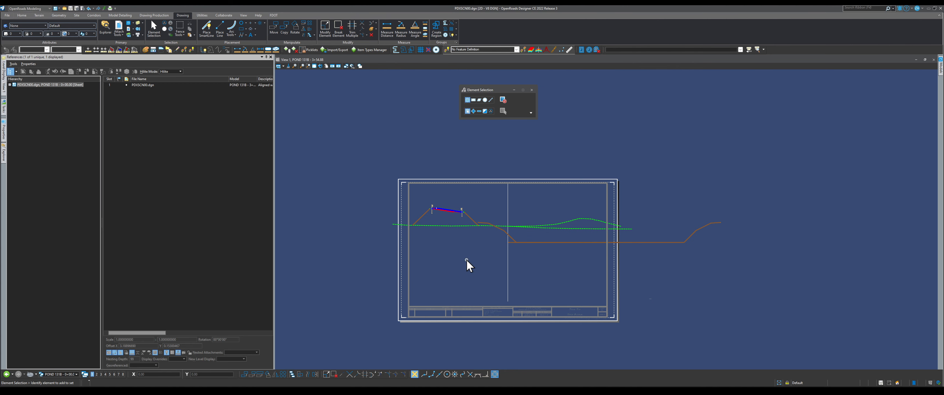
Group the section elements on the right of the vertical line, including the ground line, pond bottom and far slope
scroll(467, 261, "down", 2)
left_click(468, 251)
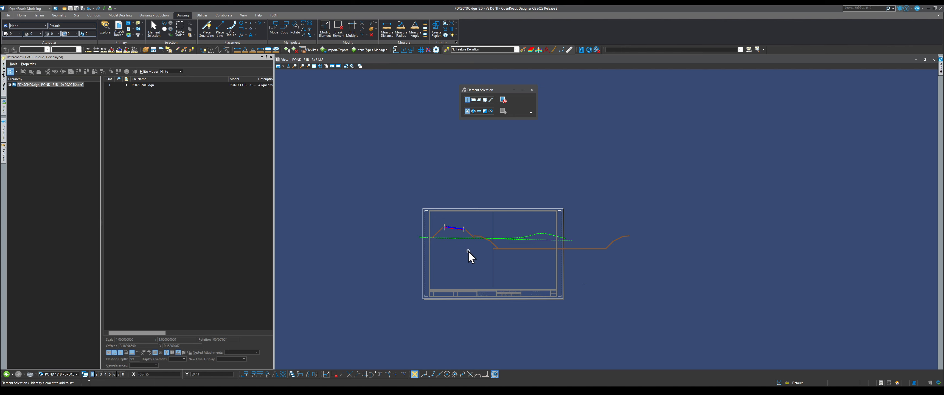
left_click(546, 240)
left_click(545, 249, "ctrl")
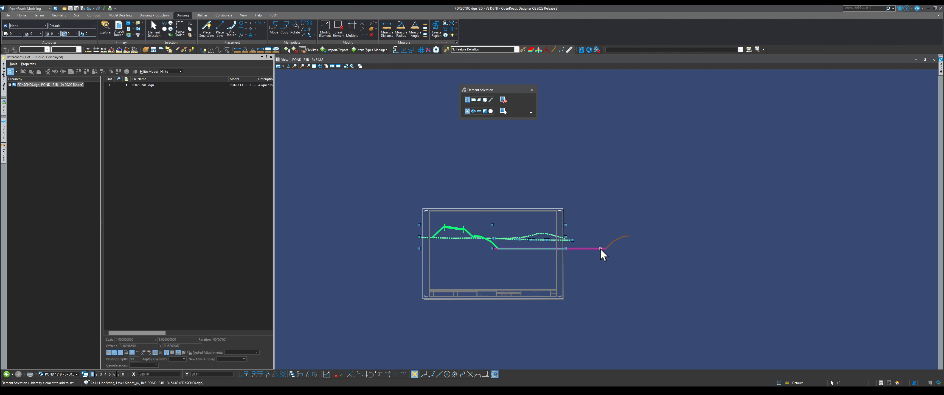
left_click(588, 249, "ctrl")
scroll(589, 248, "up", 2)
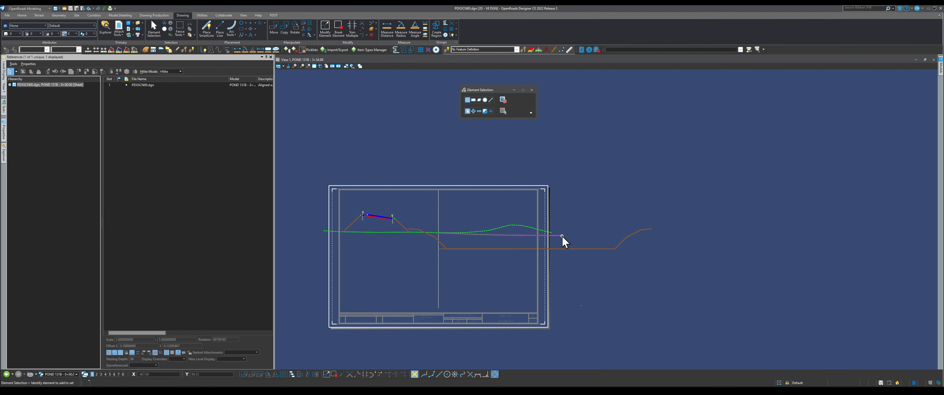
left_click(578, 249, "ctrl")
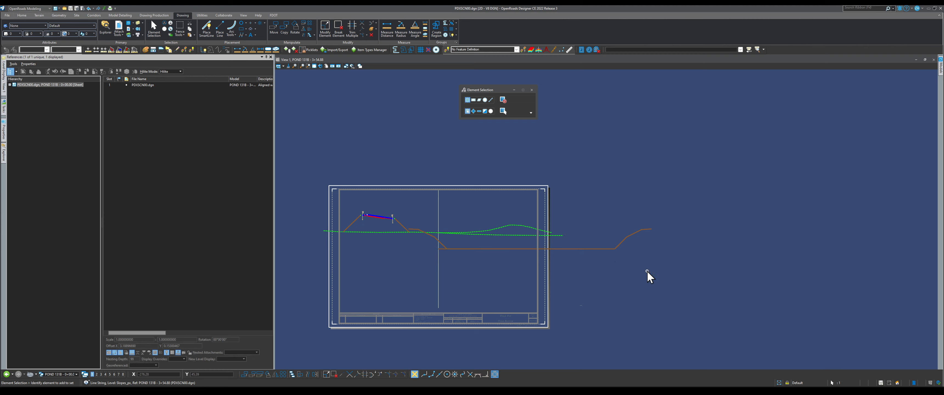
Move the grouped right half horizontally leftward so the far pond slope ends at the border's inner right edge
left_click(572, 249)
right_click(497, 287)
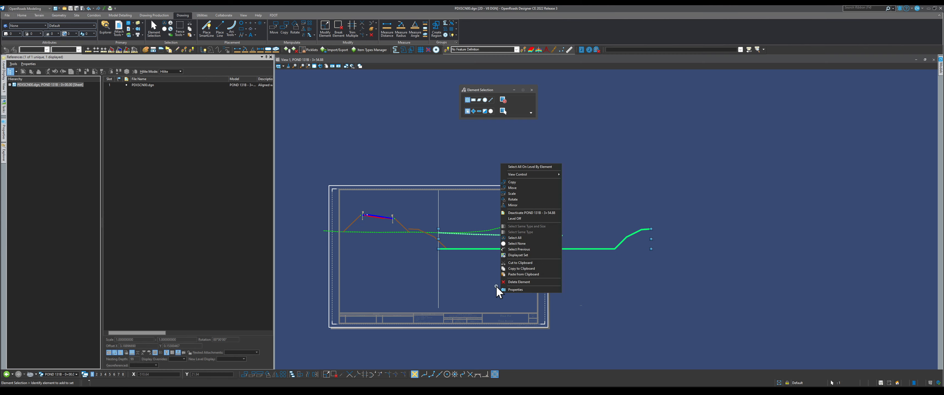
left_click(524, 199)
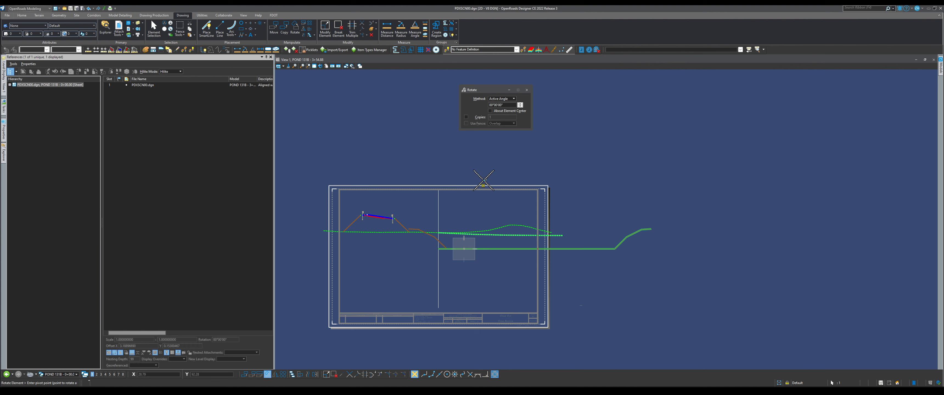
right_click(482, 150)
left_click(504, 182)
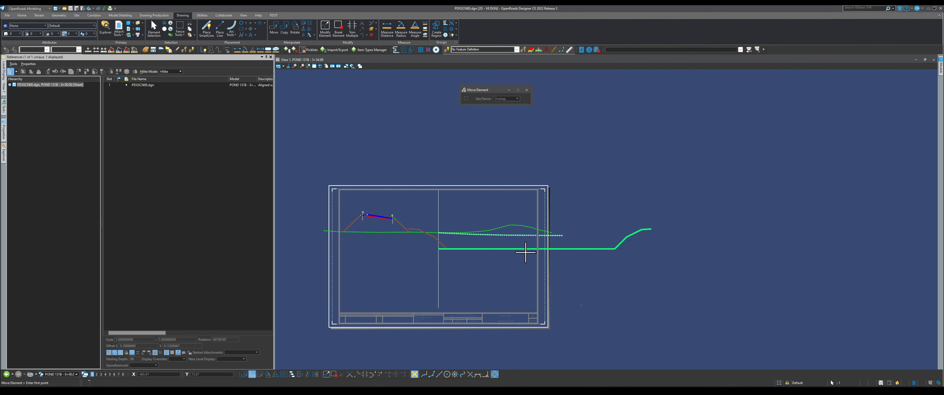
left_click(526, 249)
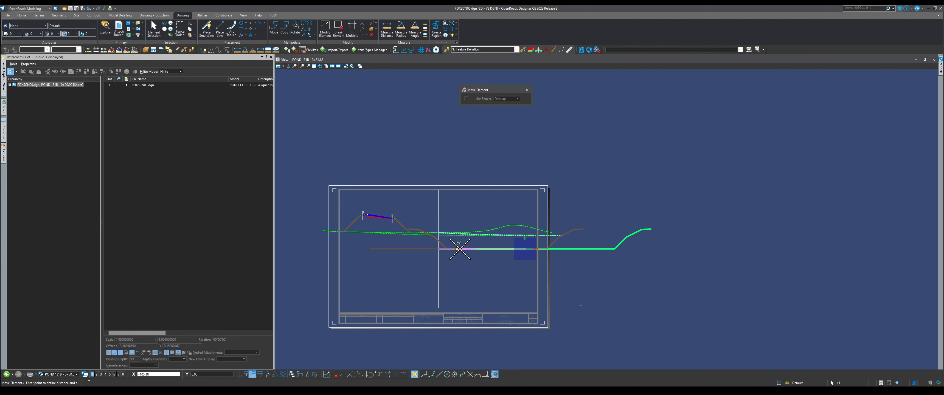
left_click(410, 250)
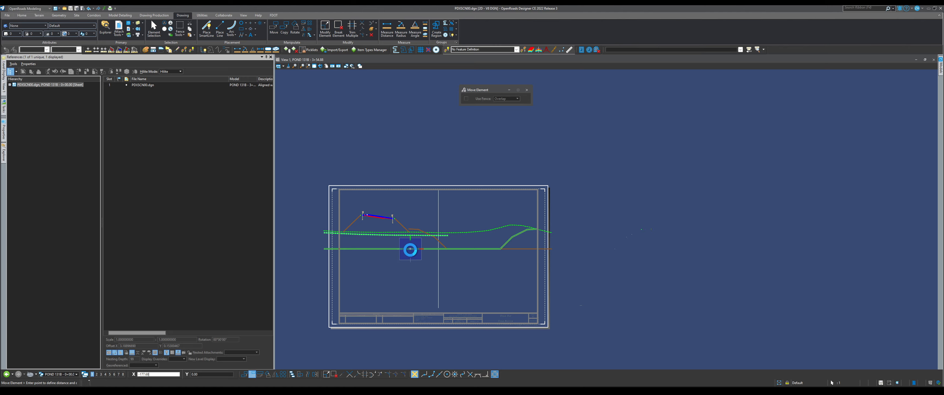
Drop the shifted groups into individual elements, with only complex elements included in the drop
left_click(461, 269)
scroll(466, 249, "up", 3)
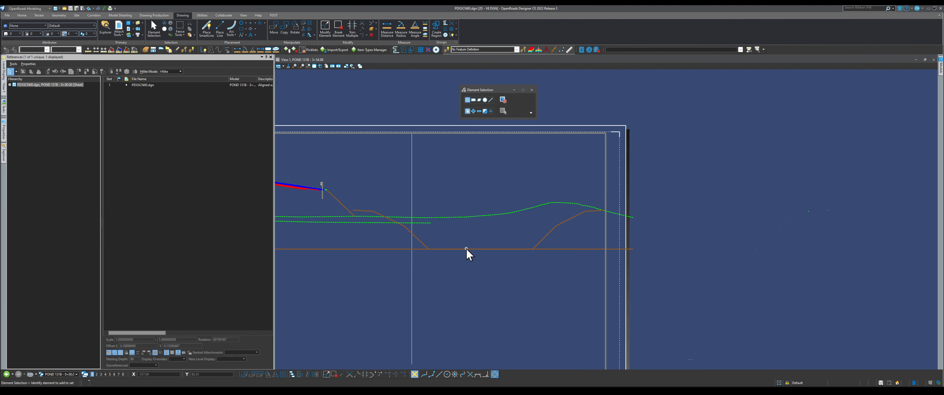
scroll(475, 260, "down", 2)
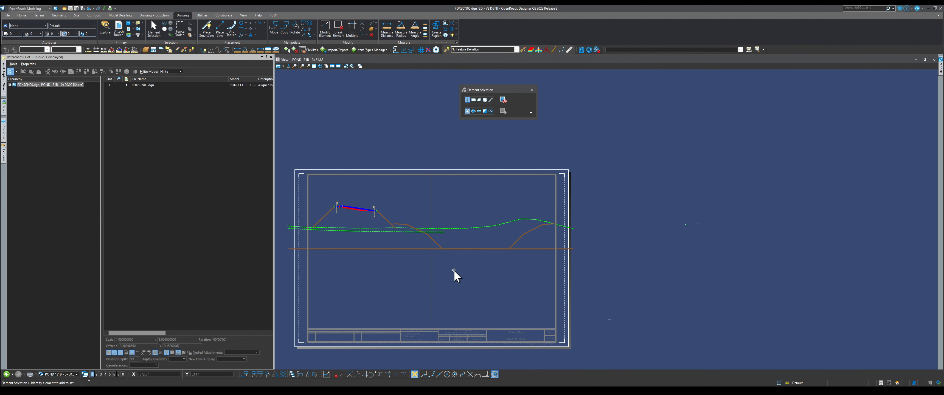
left_click(418, 249)
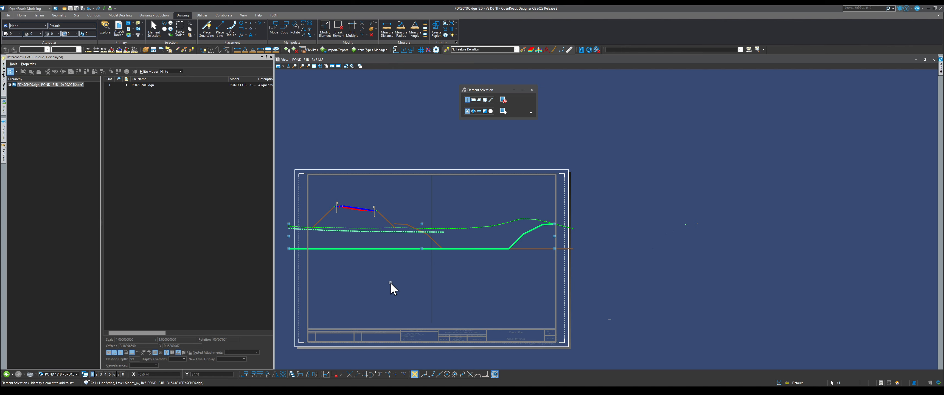
left_click(391, 296)
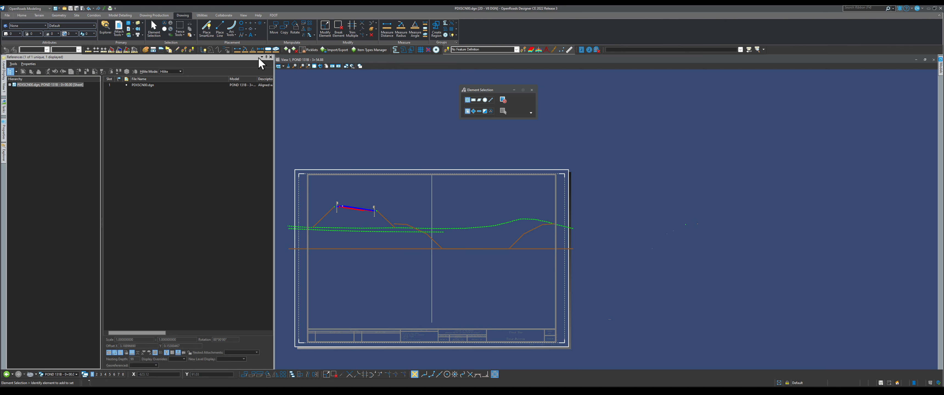
left_click(203, 50)
left_click(411, 249)
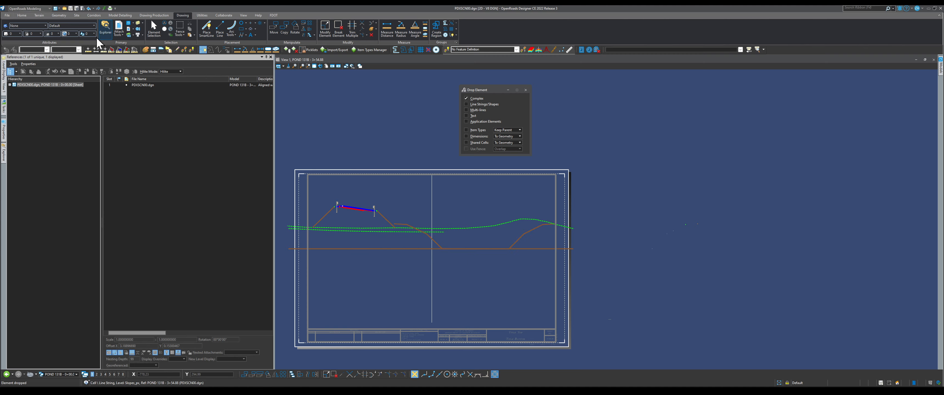
Partially delete the pond bottom line beyond both slope toes so it runs only between the two pond slopes
left_click(154, 30)
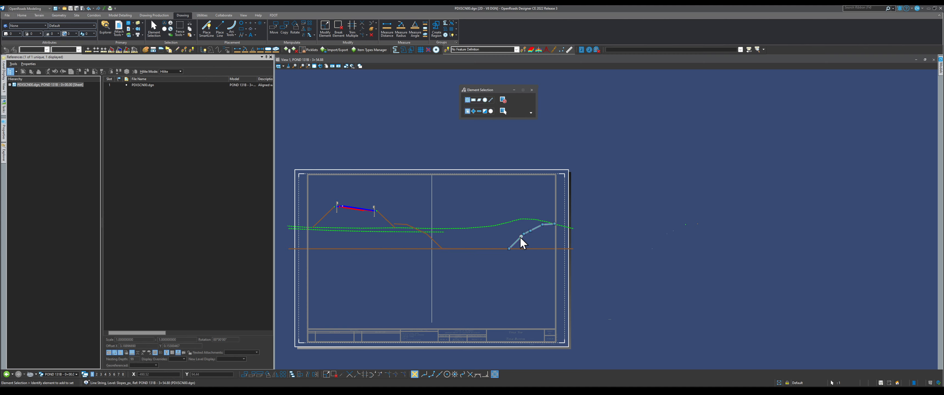
left_click(494, 249)
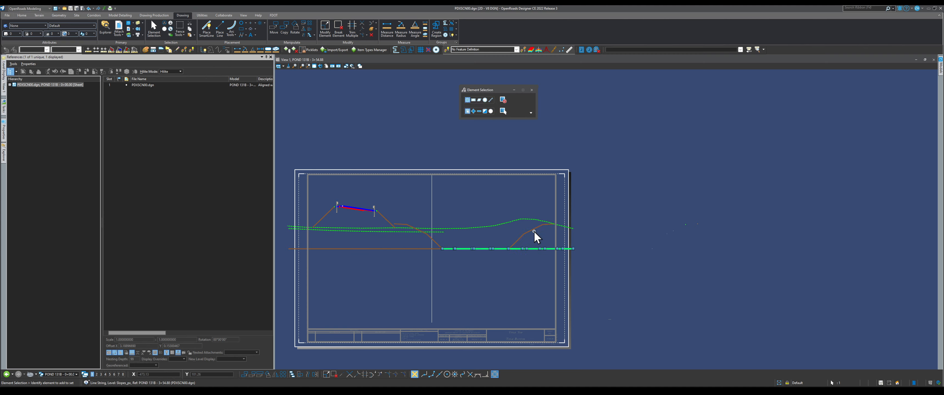
left_click(349, 250)
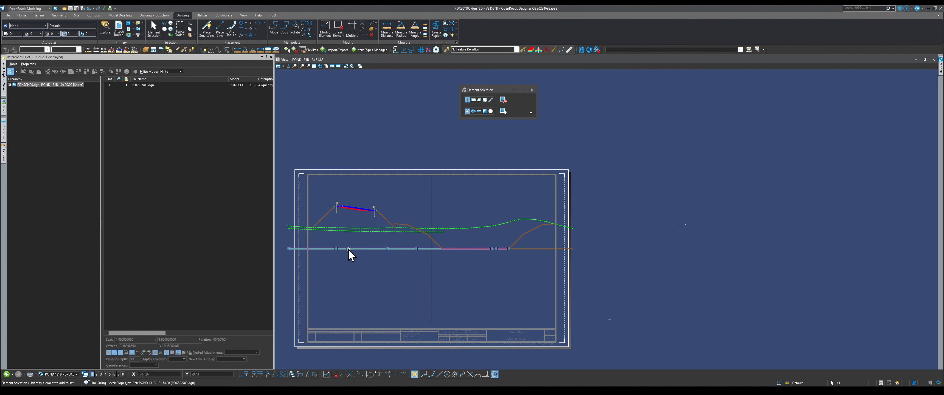
left_click(288, 249)
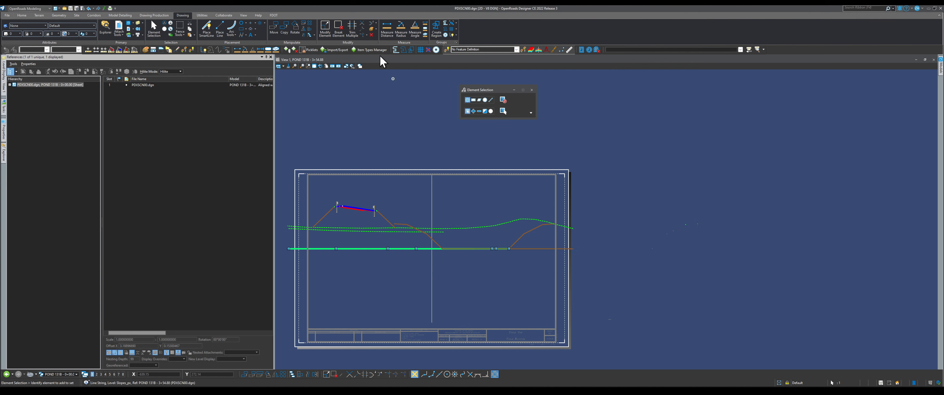
left_click(338, 32)
left_click(289, 249)
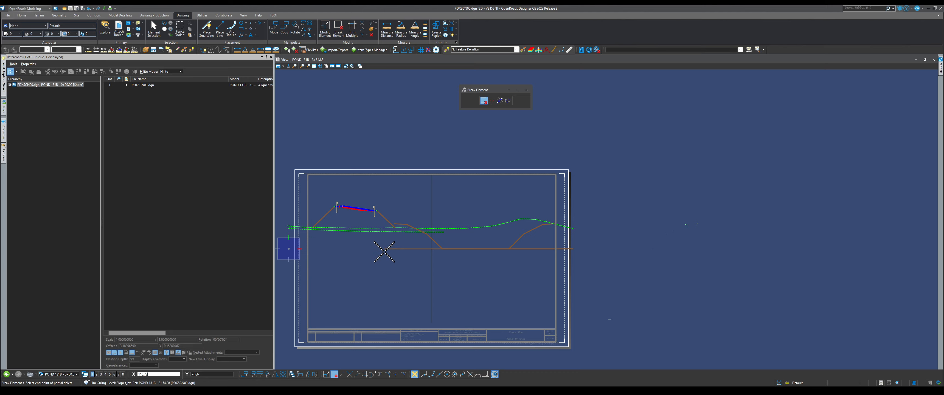
left_click(442, 249)
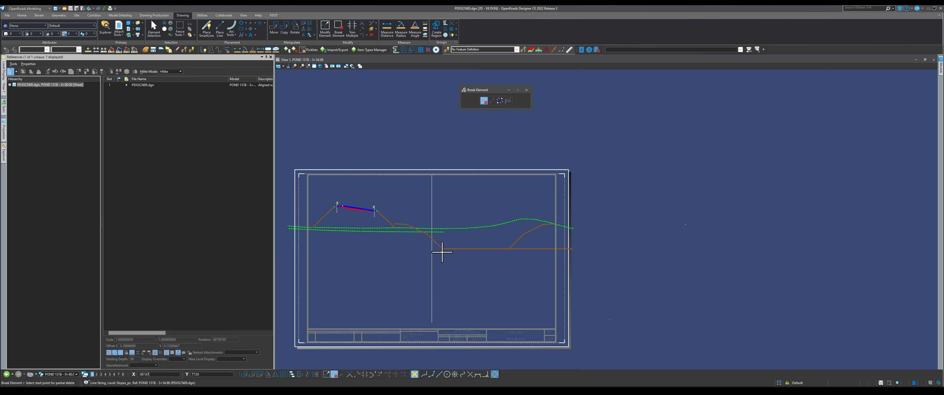
left_click(573, 249)
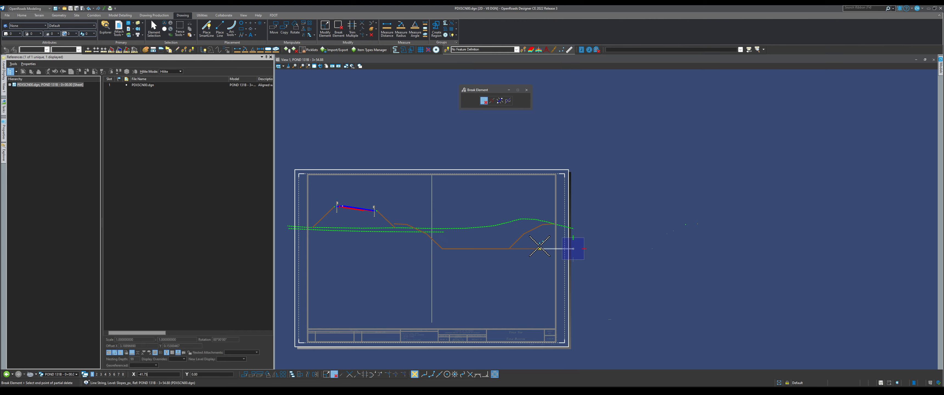
left_click(514, 249)
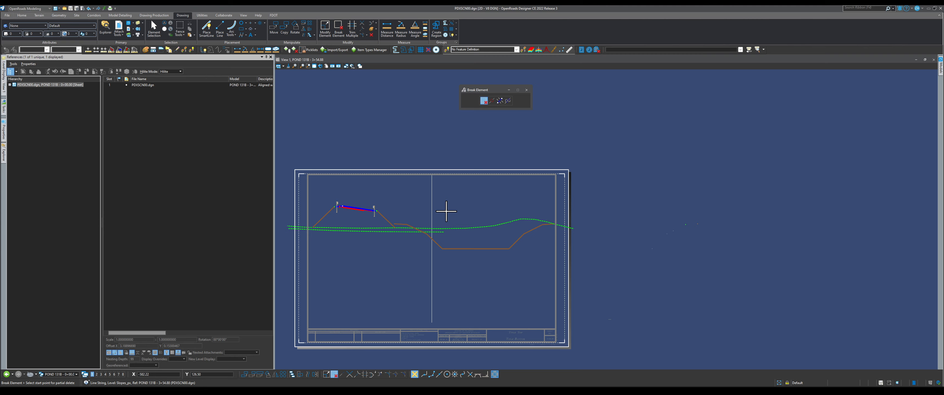
Try to delete the humped ground line's portion right of the vertical line, and undo that break
left_click(154, 27)
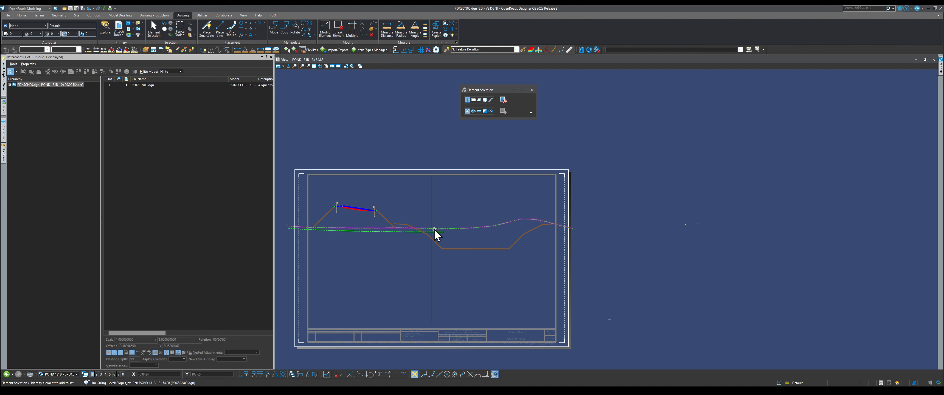
left_click(436, 229)
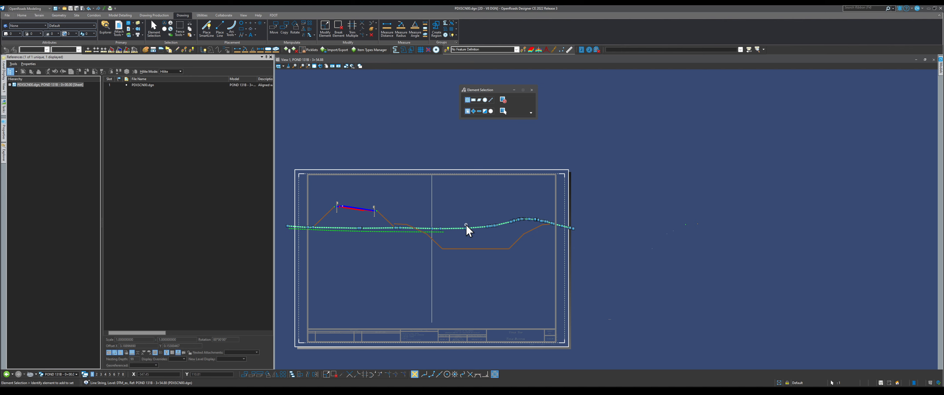
scroll(461, 234, "up", 1)
scroll(512, 236, "down", 1)
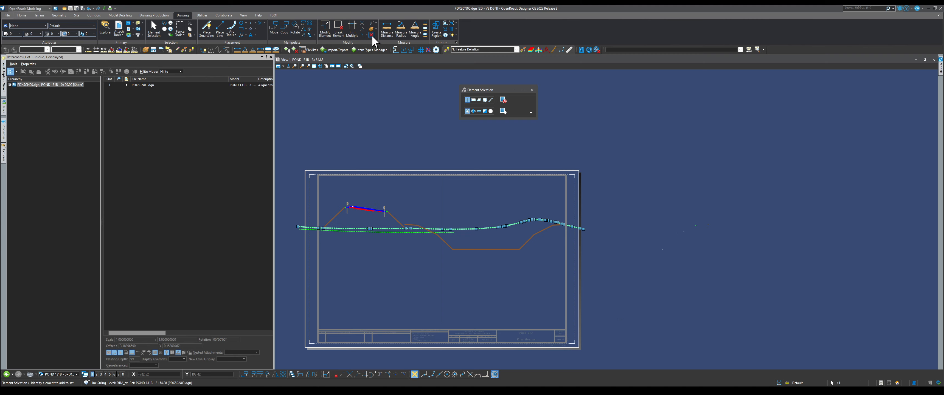
left_click(332, 27)
left_click(584, 230)
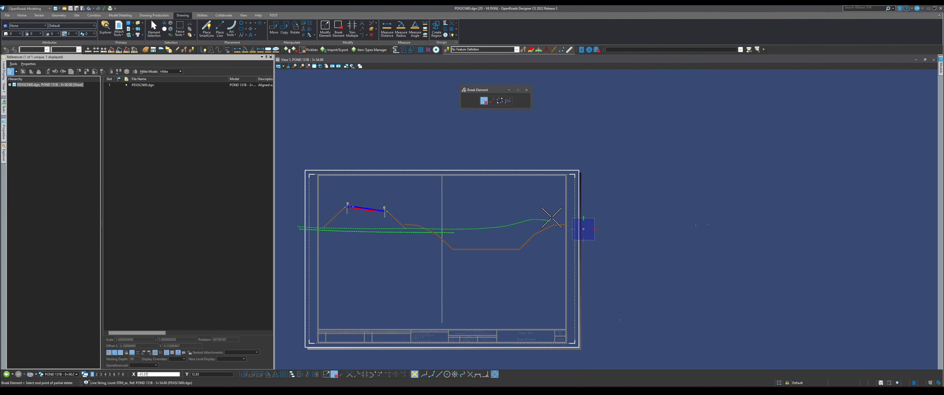
left_click(443, 229)
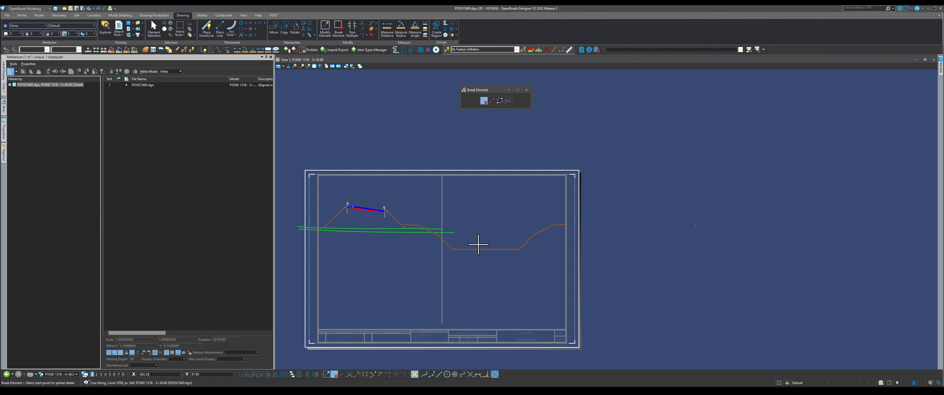
left_click(88, 8)
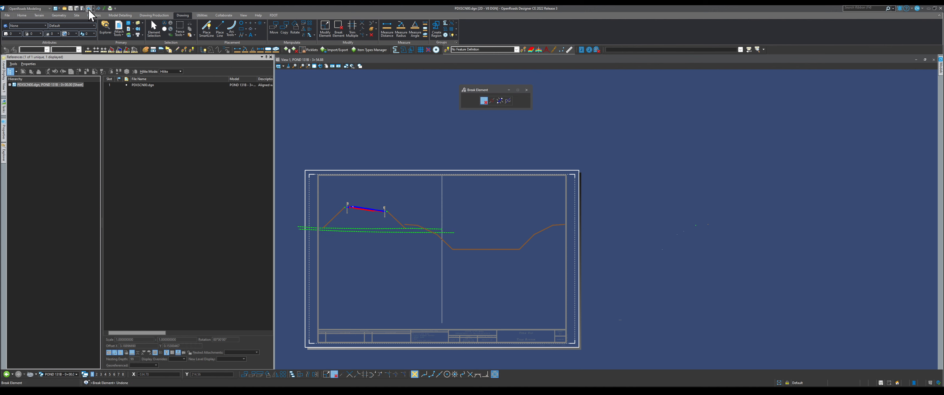
Delete the humped ground line's portion left of the vertical line and trim the flatter ground line back to the border's inner left edge
left_click(297, 227)
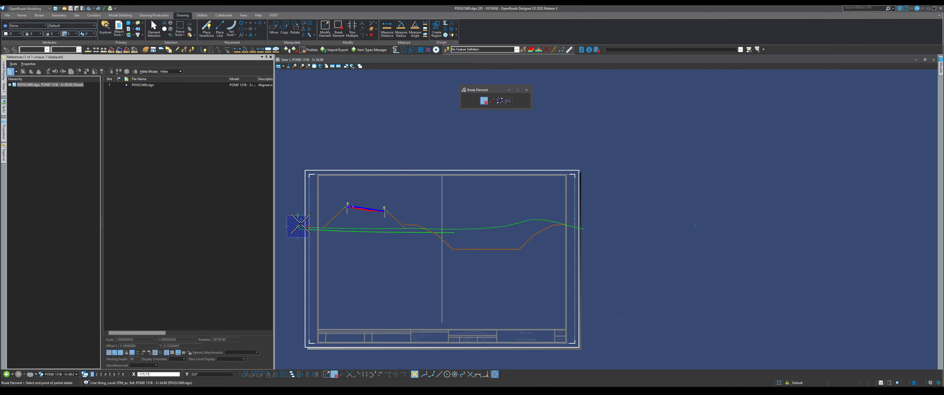
left_click(441, 229)
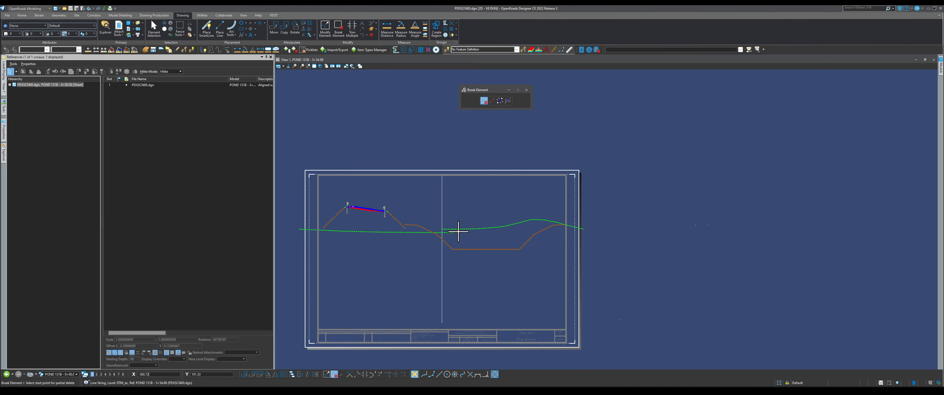
left_click(301, 229)
left_click(317, 231)
left_click(154, 30)
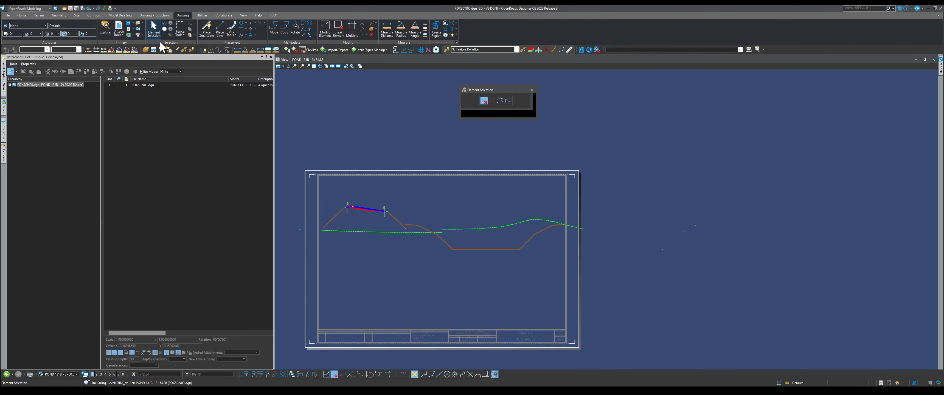
Delete the leftover ground line fragment outside the border's left edge and move the embankment's right slope toe onto the start of the pond slope
left_click(299, 229)
key("Delete")
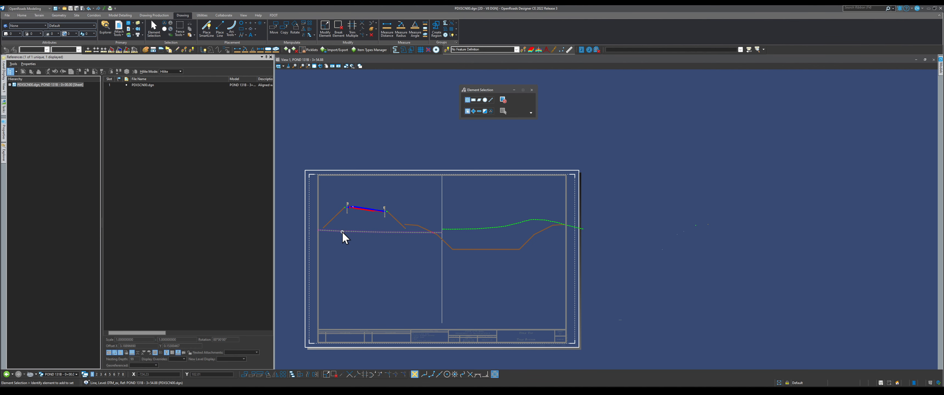
scroll(325, 231, "up", 2)
left_click(321, 229)
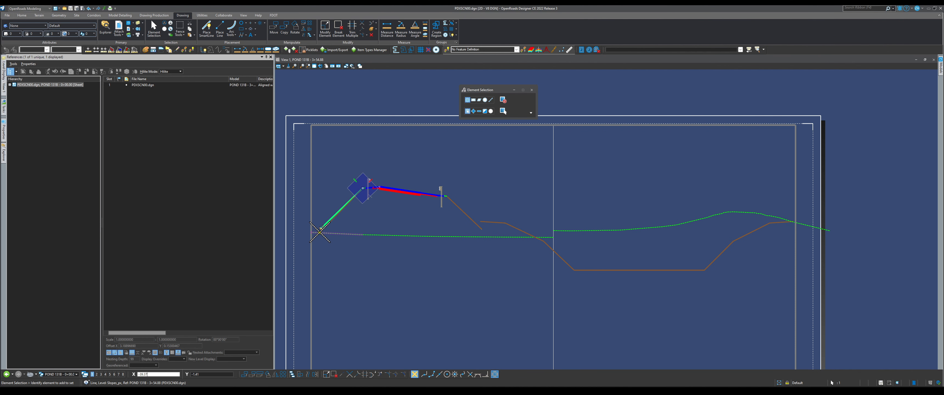
left_click(480, 228)
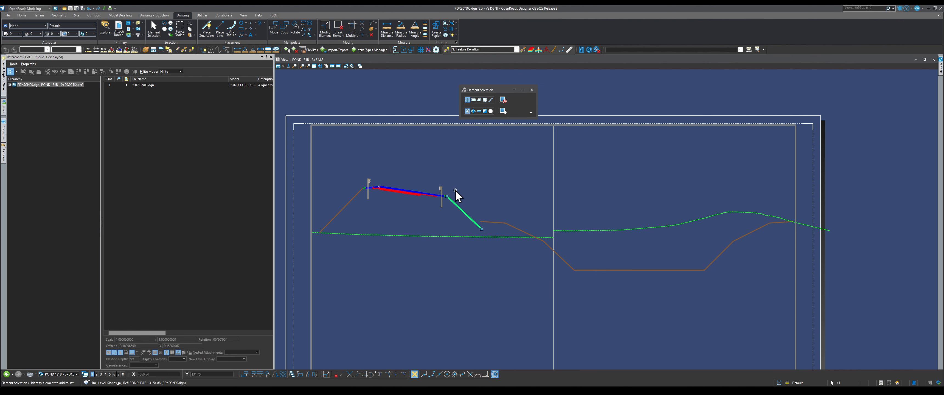
scroll(484, 231, "up", 1)
scroll(484, 231, "up", 2)
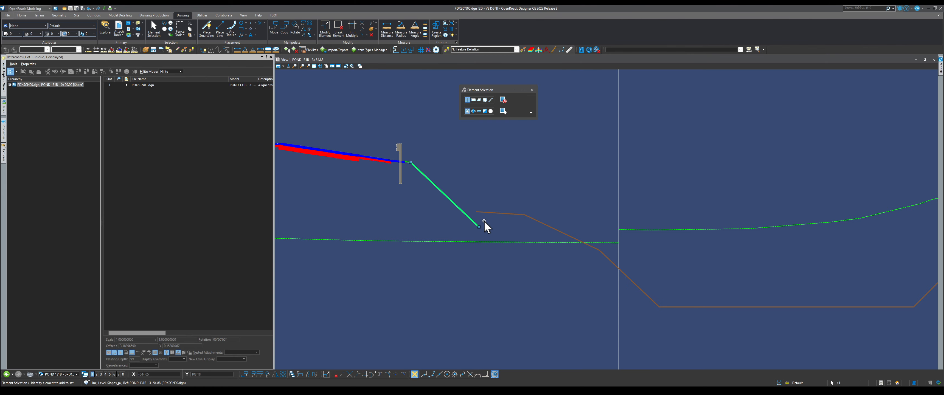
left_click_drag(479, 227, 477, 212)
left_click(403, 215)
scroll(388, 213, "down", 3)
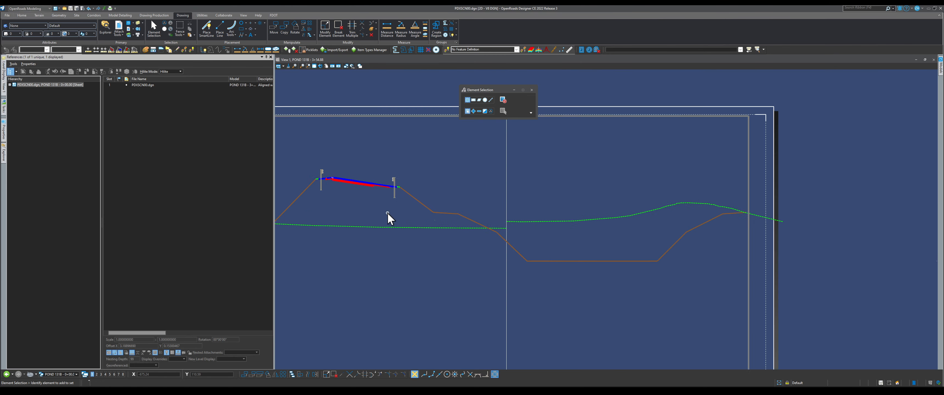
Move the humped ground line's left end vertex onto the end of the flatter ground line at the vertical line
scroll(388, 213, "down", 1)
left_click(505, 220)
scroll(487, 220, "up", 2)
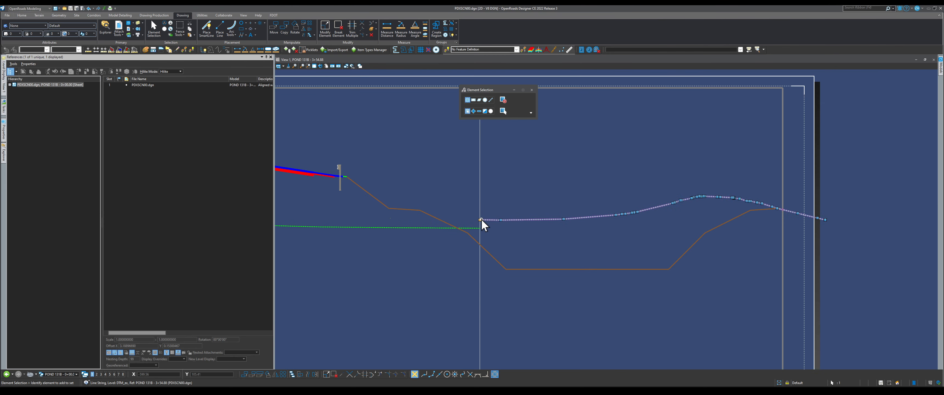
left_click(480, 219)
left_click(480, 220)
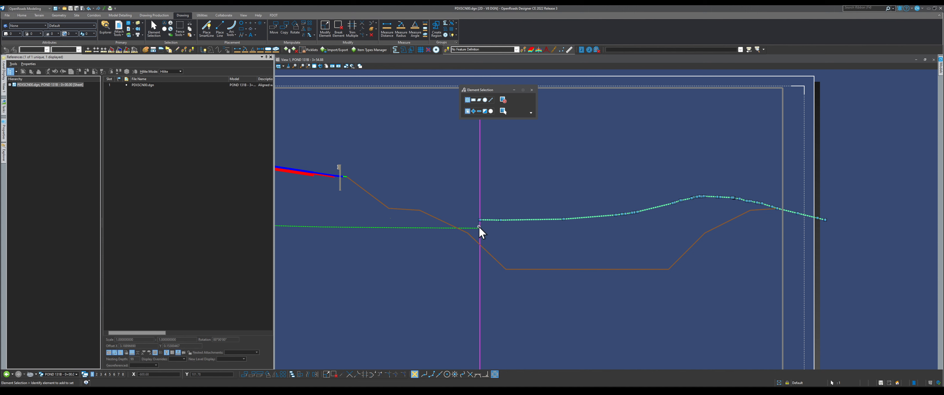
left_click(500, 220)
left_click(495, 227)
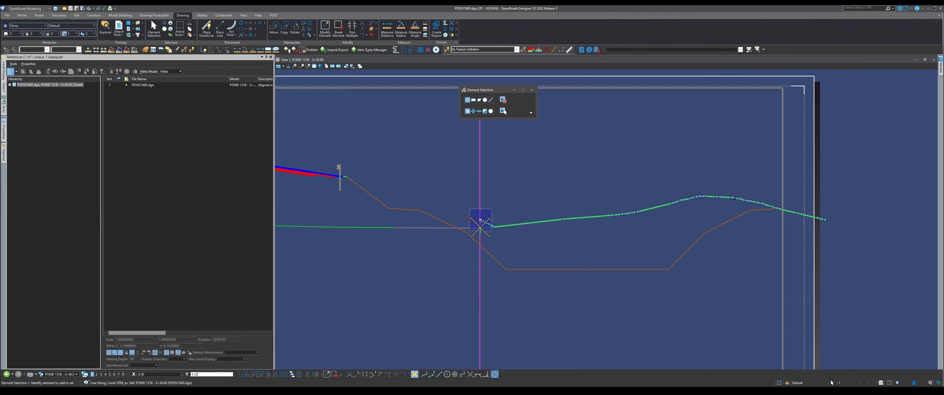
scroll(461, 242, "down", 2)
scroll(460, 263, "down", 1)
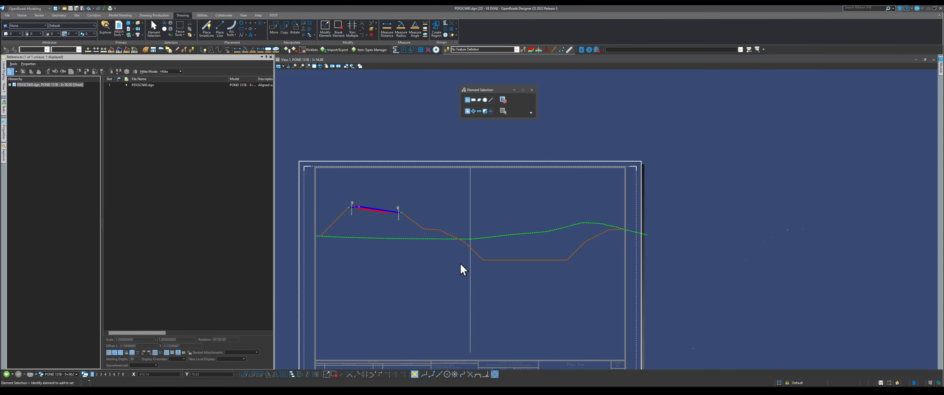
Partially delete the humped ground line from its outer right end back to the border's inner right edge
scroll(638, 233, "up", 2)
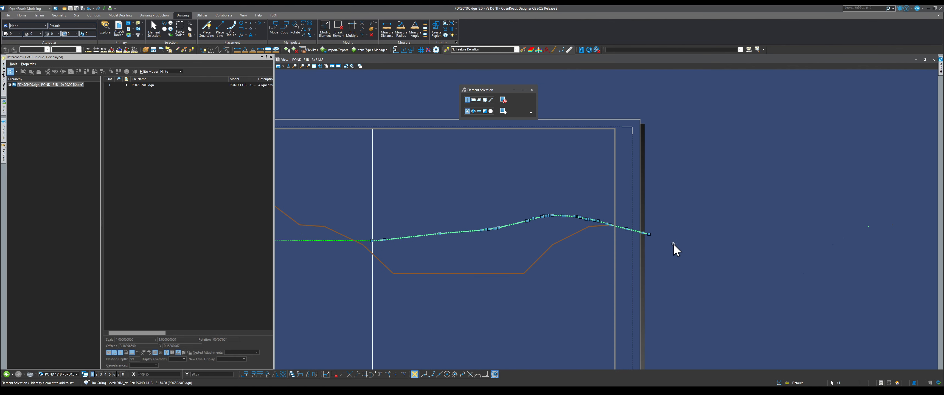
left_click(339, 28)
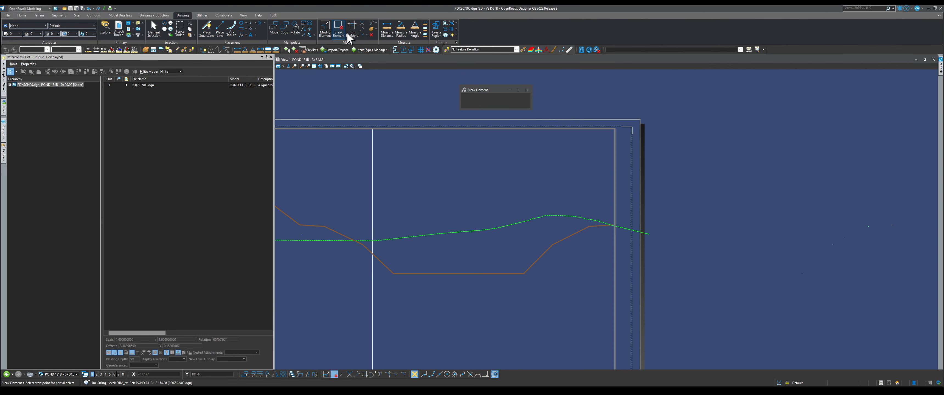
left_click(649, 234)
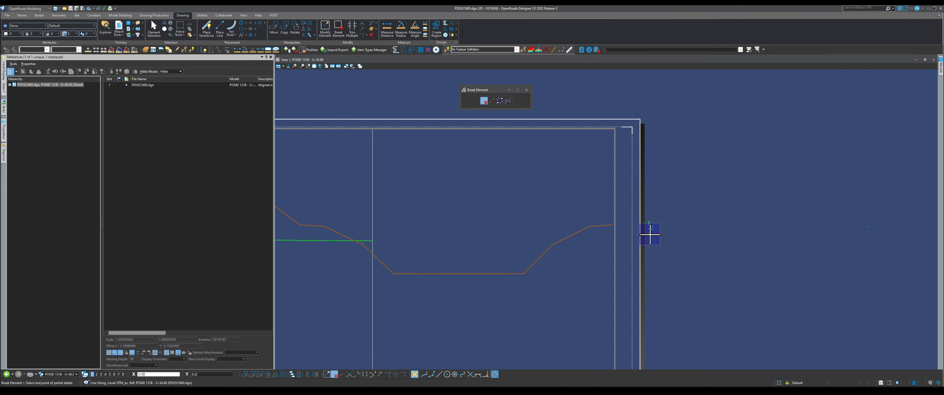
left_click(615, 225)
scroll(621, 237, "down", 2)
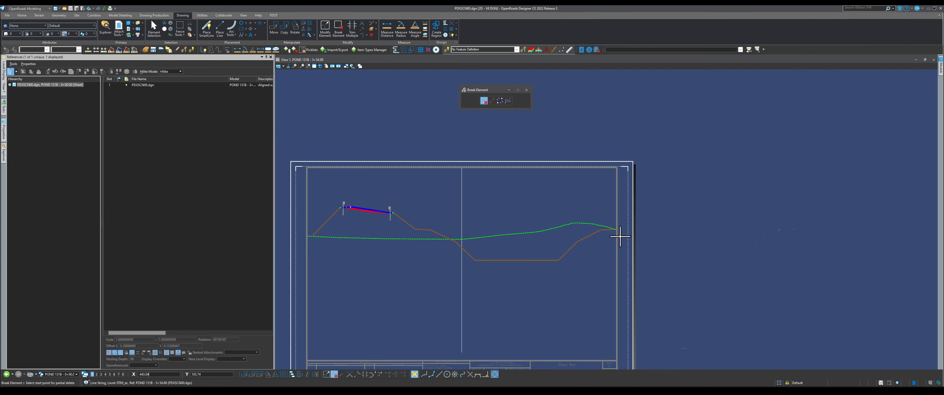
Deactivate the pond cross-section reference so that the sheet itself is edited again
left_click(153, 28)
left_click(147, 85)
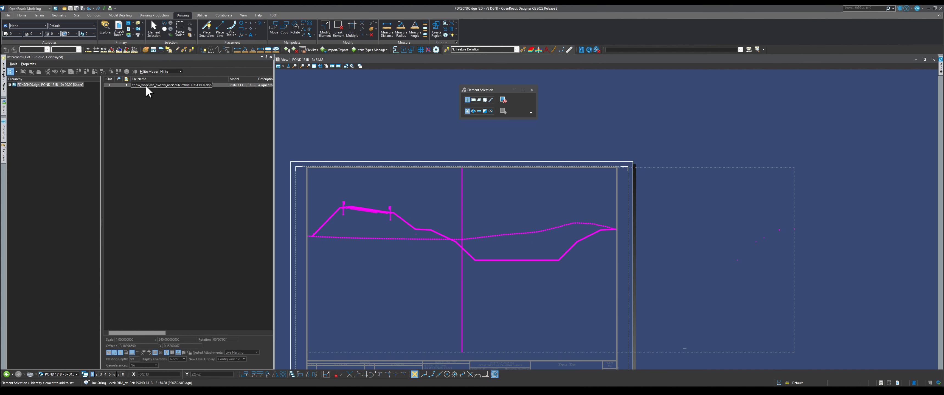
right_click(414, 196)
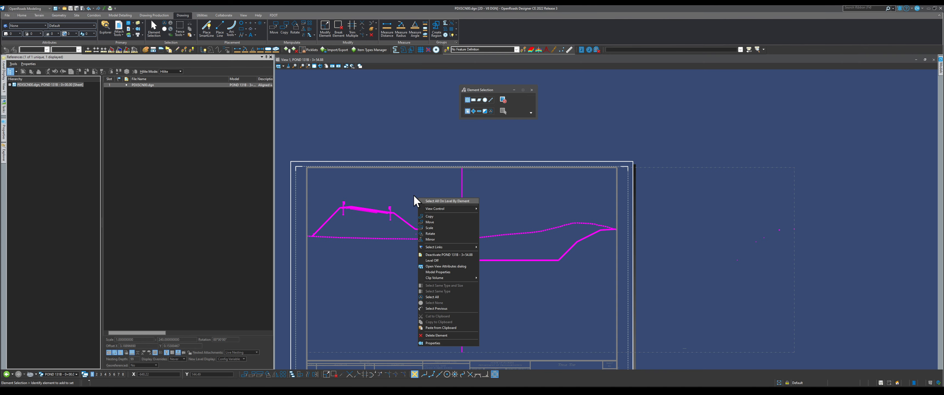
left_click(447, 255)
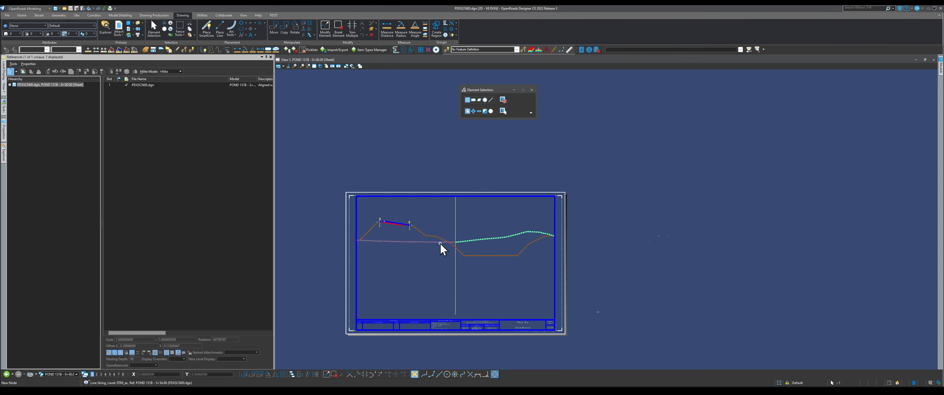
Scale the pond cross-section reference down by points from the border's inner upper-right corner, moving its boundary along with it
left_click(146, 85)
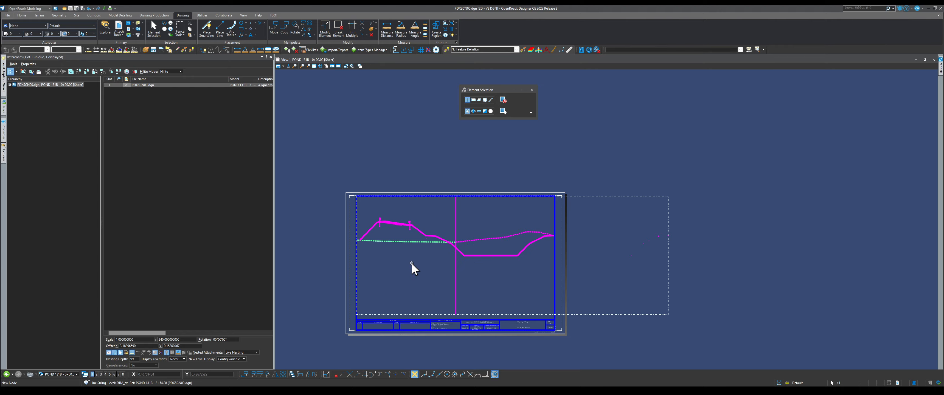
right_click(387, 263)
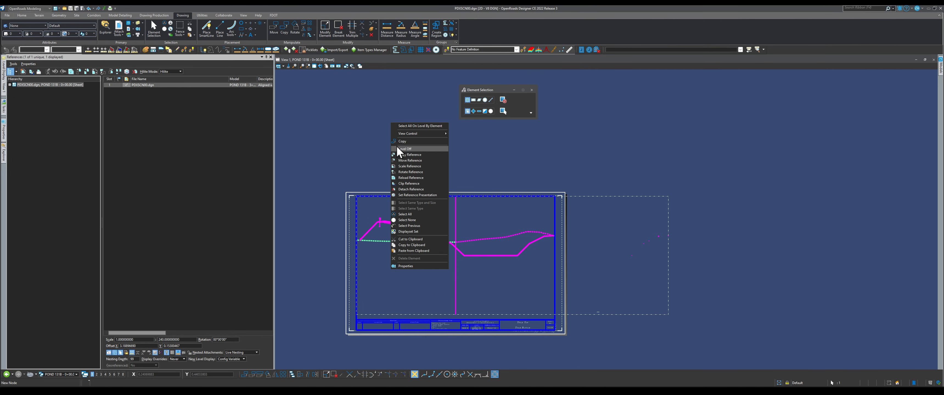
left_click(102, 73)
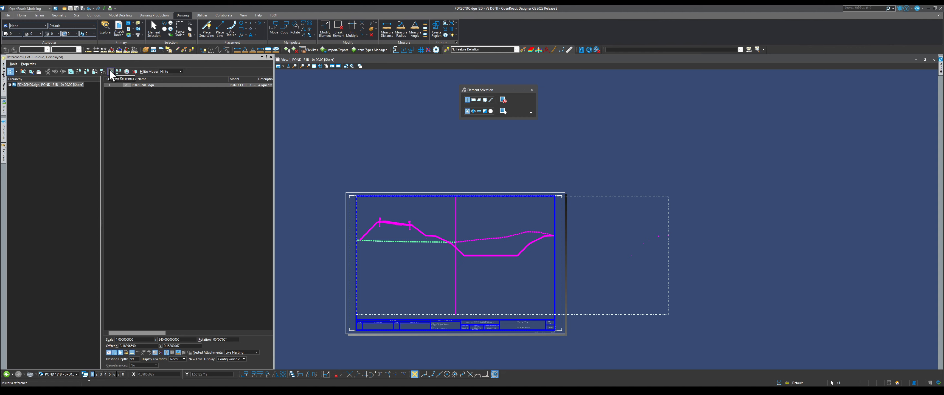
left_click(95, 71)
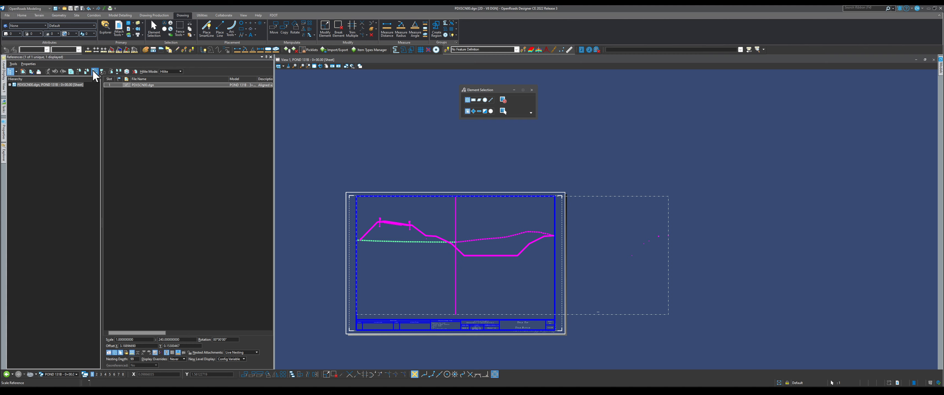
left_click(556, 197)
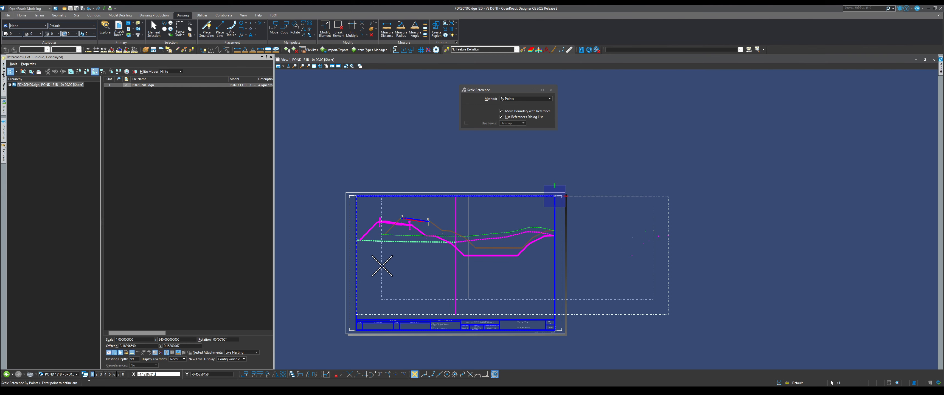
left_click(395, 261)
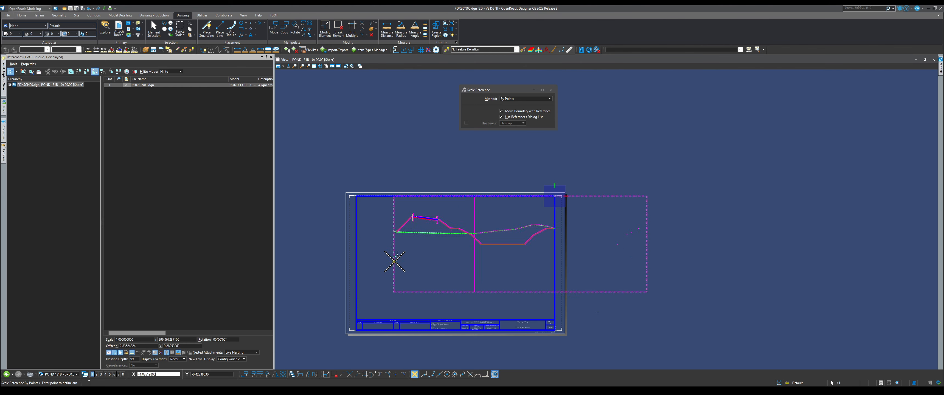
Move the scaled reference left with its boundary so the pond cross-section is centred inside the sheet border
left_click(79, 71)
left_click(482, 232)
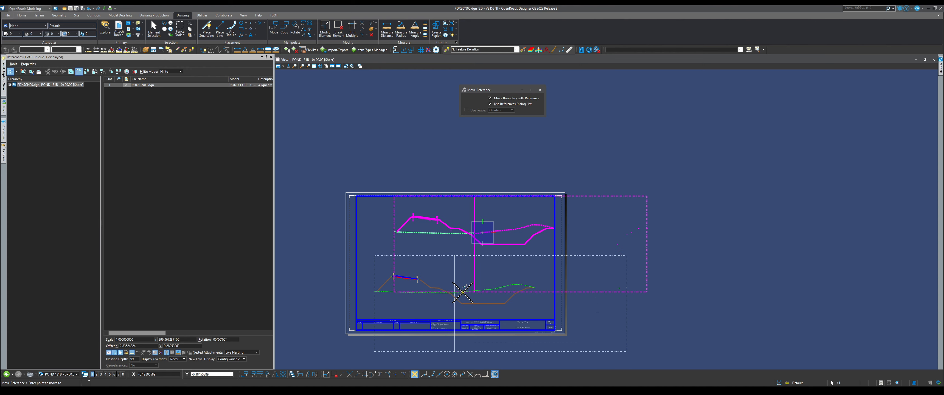
left_click(465, 234)
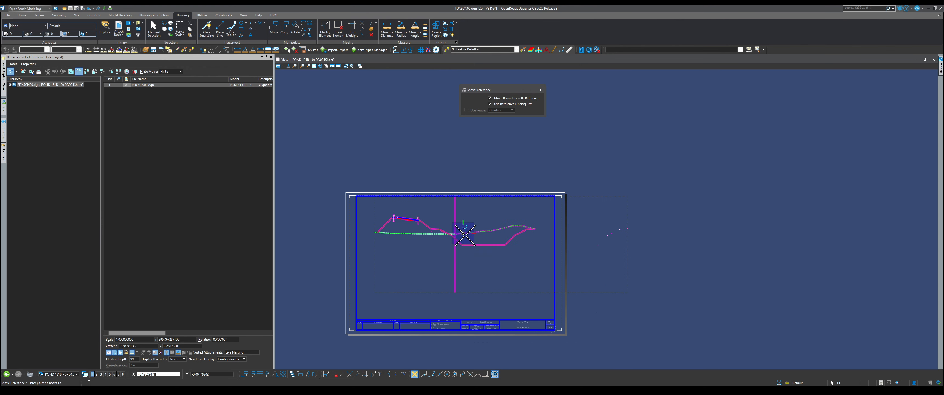
right_click(466, 238)
scroll(479, 258, "up", 2)
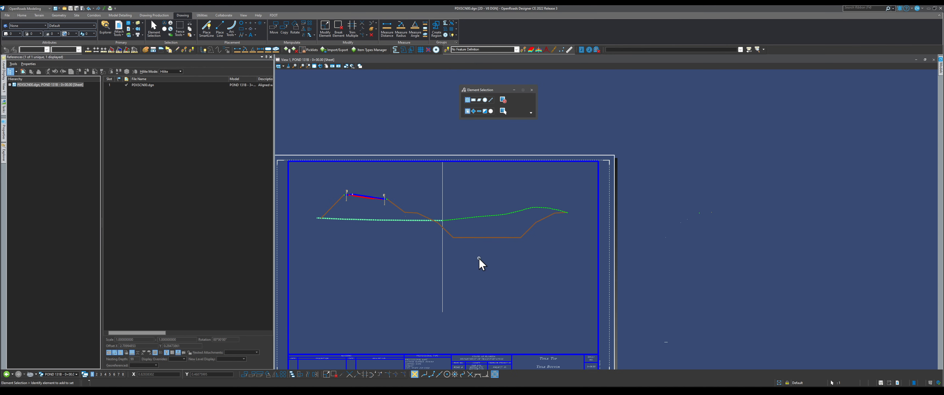
Open the drawing model holding the merged pond section and delete the stray elements far to its right
left_click(70, 374)
left_click(117, 363)
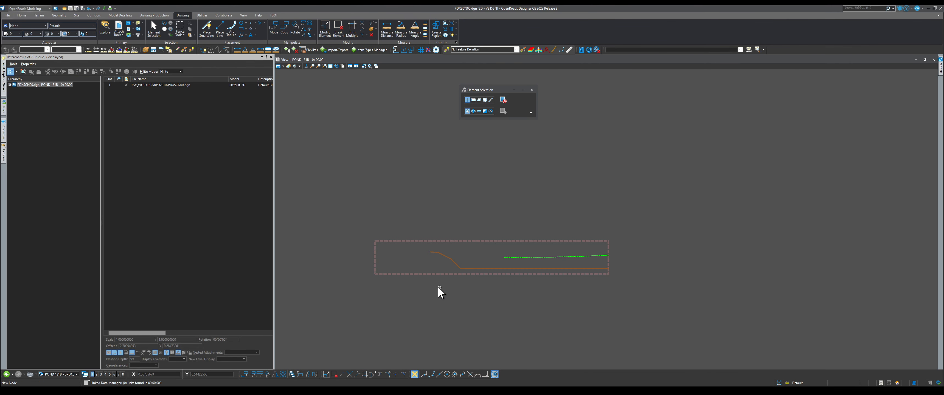
left_click(72, 374)
left_click(109, 362)
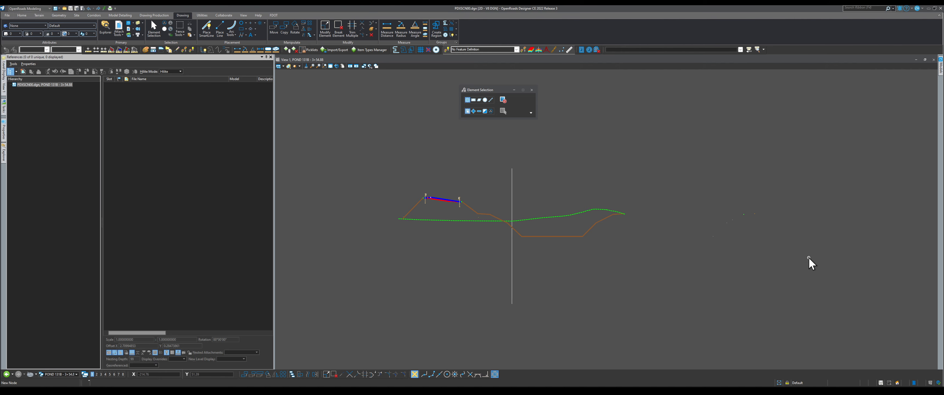
left_click_drag(810, 258, 666, 146)
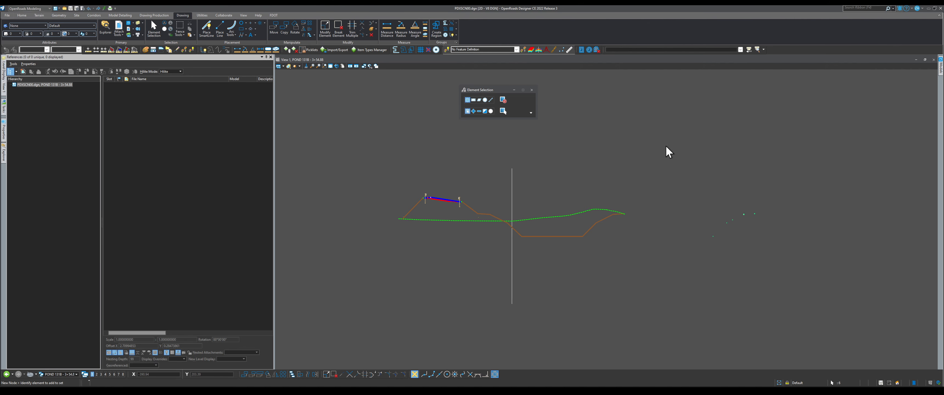
left_click(512, 211)
scroll(515, 238, "up", 2)
scroll(506, 220, "down", 3)
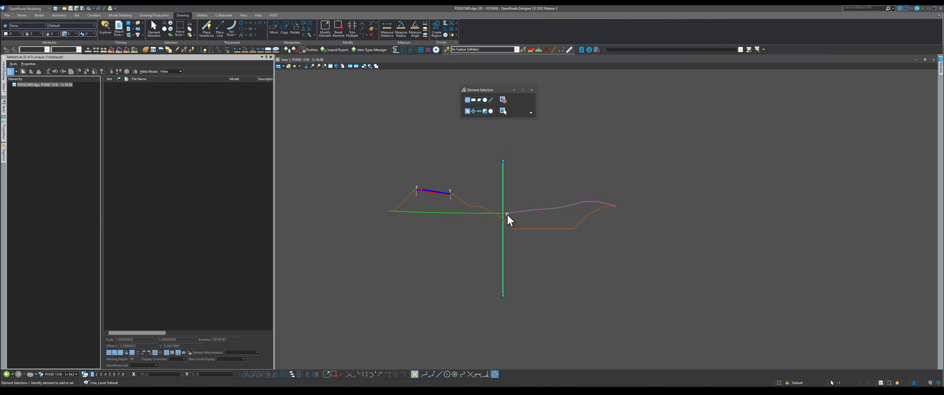
left_click(206, 27)
scroll(498, 217, "up", 2)
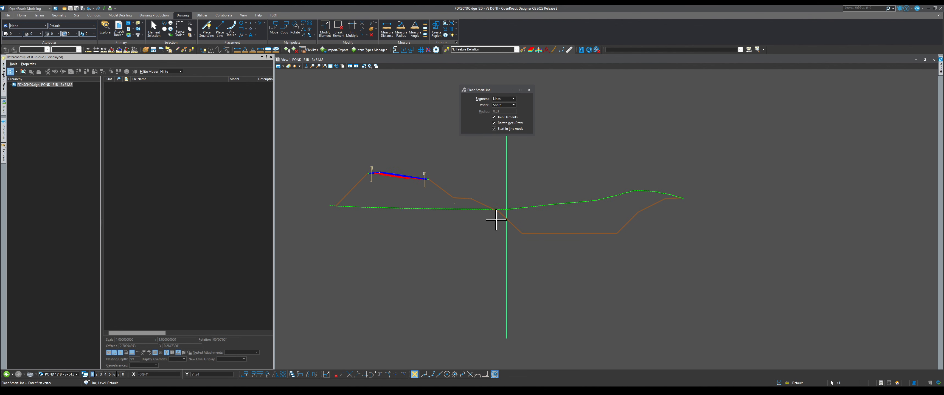
left_click(509, 181)
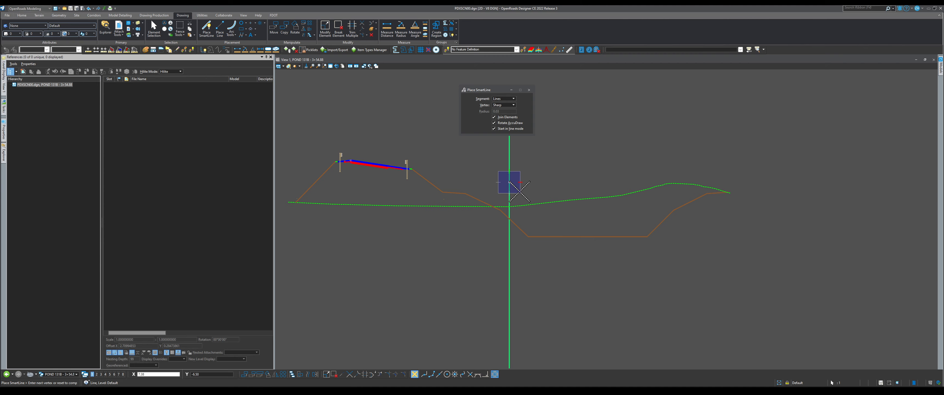
right_click(442, 213)
scroll(443, 214, "down", 3)
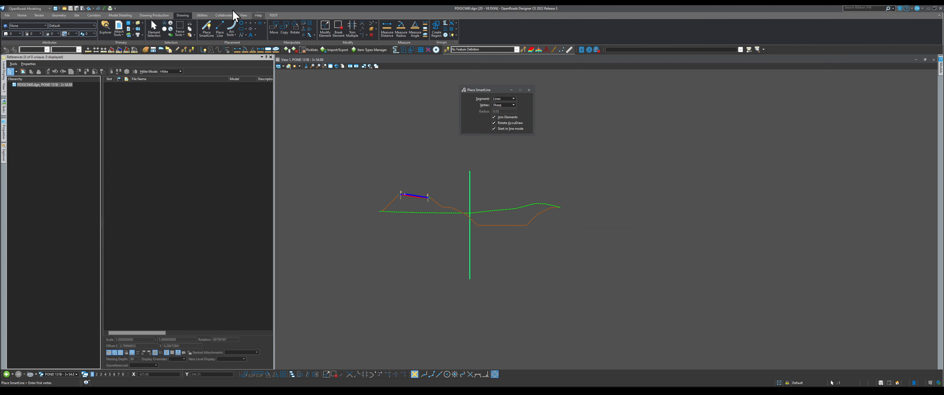
Draw a vertical line with a zigzag SmartLine across it over the pond bottom, crossing the ground line to form a break symbol
left_click(502, 225)
scroll(504, 212, "up", 4)
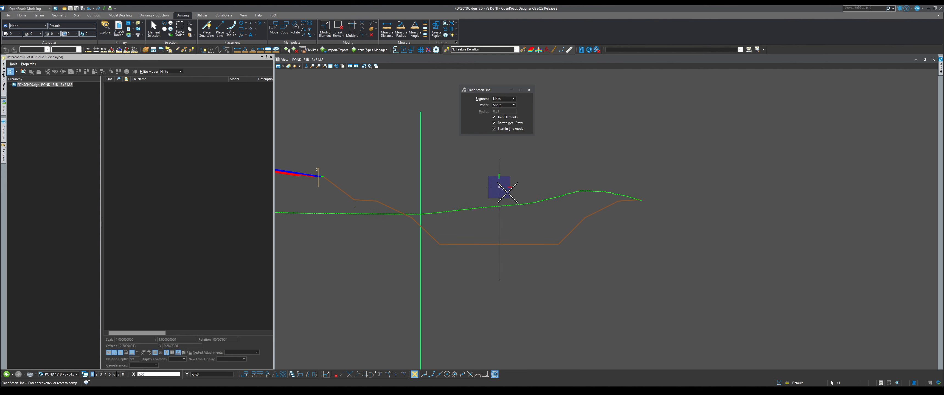
left_click(508, 193)
left_click(499, 202)
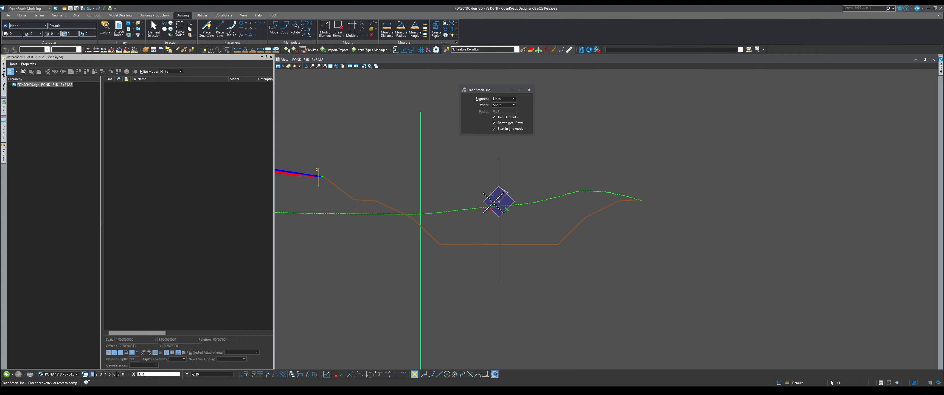
scroll(493, 205, "up", 4)
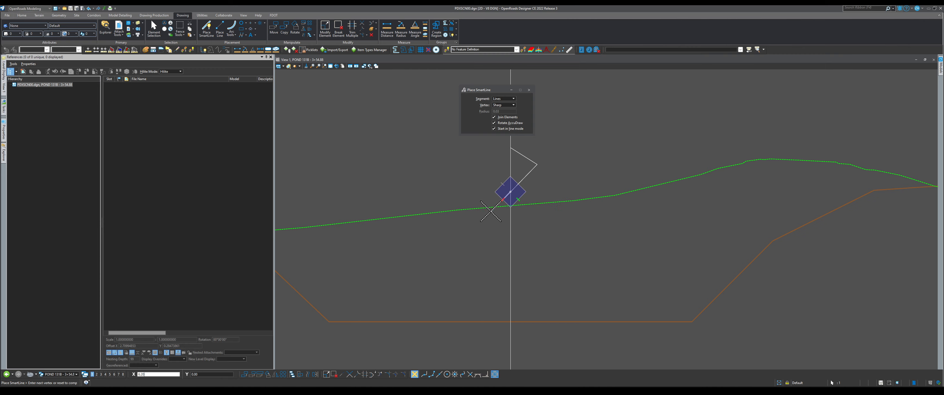
left_click(490, 213)
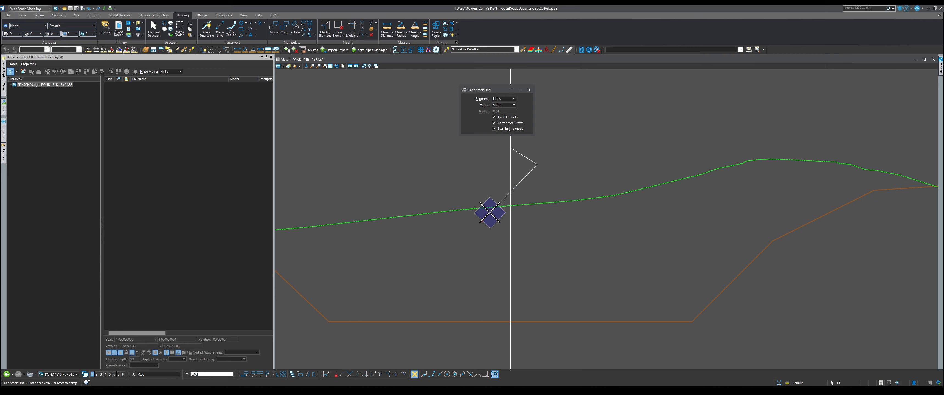
left_click(519, 237)
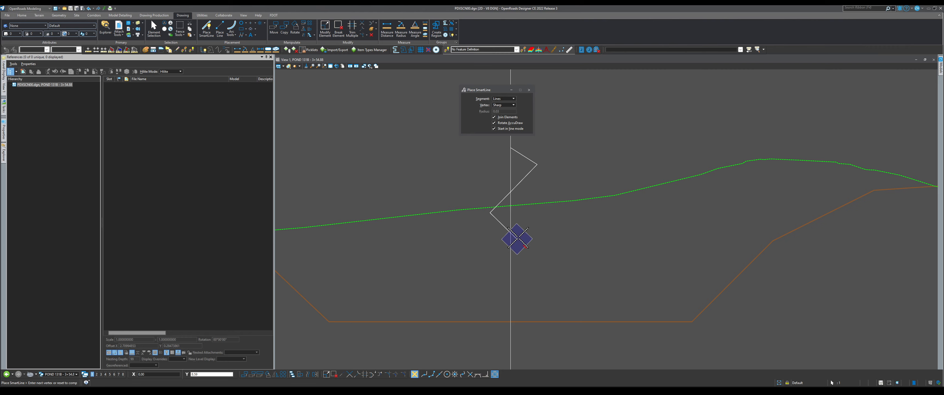
right_click(517, 237)
scroll(445, 232, "down", 4)
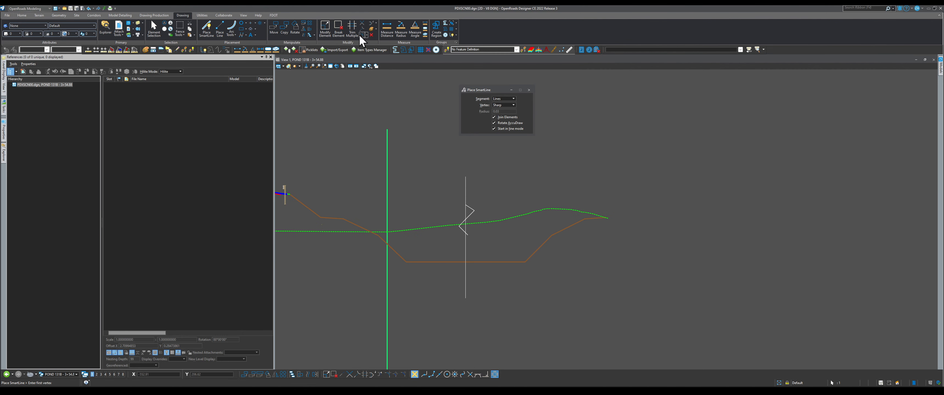
Break out the part of the vertical line between the zigzag's ends and join the zigzag's lower end to it
left_click(344, 33)
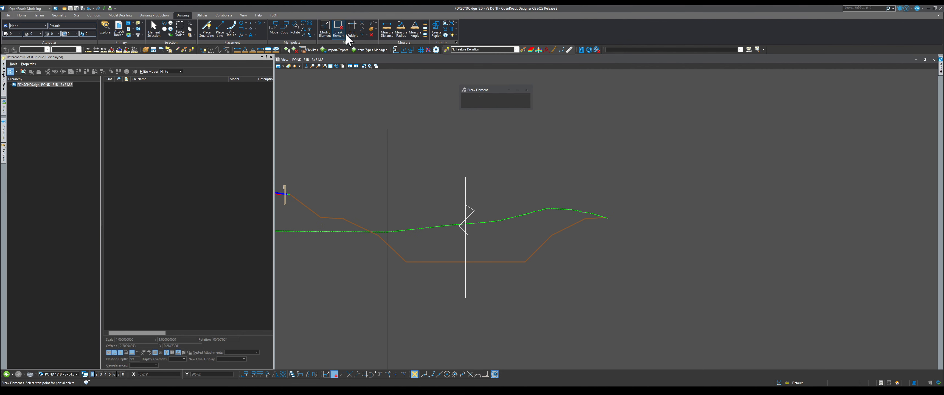
left_click(154, 30)
scroll(468, 234, "up", 3)
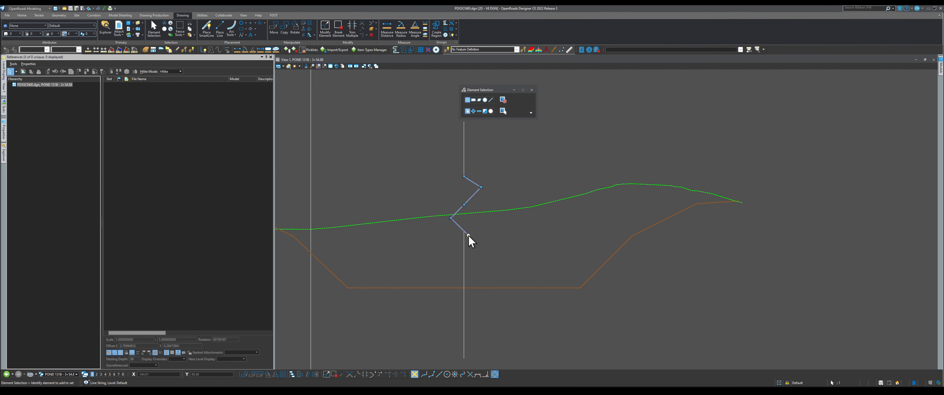
left_click(464, 231)
scroll(455, 243, "down", 3)
left_click(443, 248)
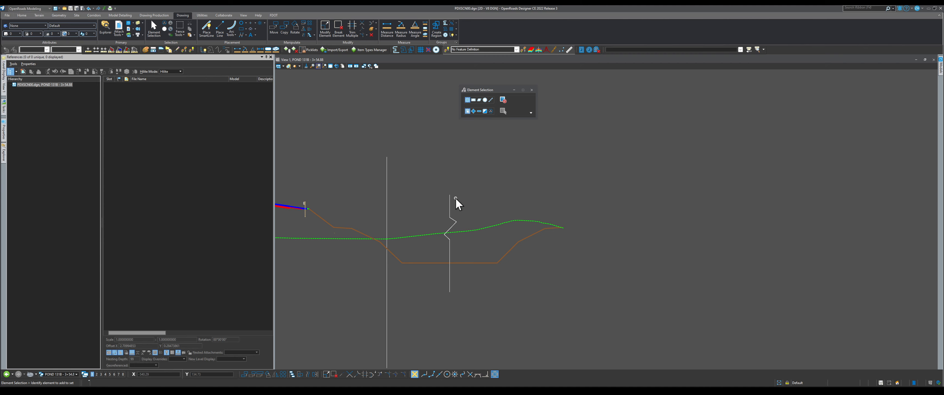
Extend the break symbol's upper straight line upward and group both straight lines with the zigzag
left_click(450, 202)
left_click_drag(450, 195, 450, 174)
left_click(435, 218)
left_click(450, 195)
left_click(449, 249)
right_click(469, 250)
left_click(450, 273)
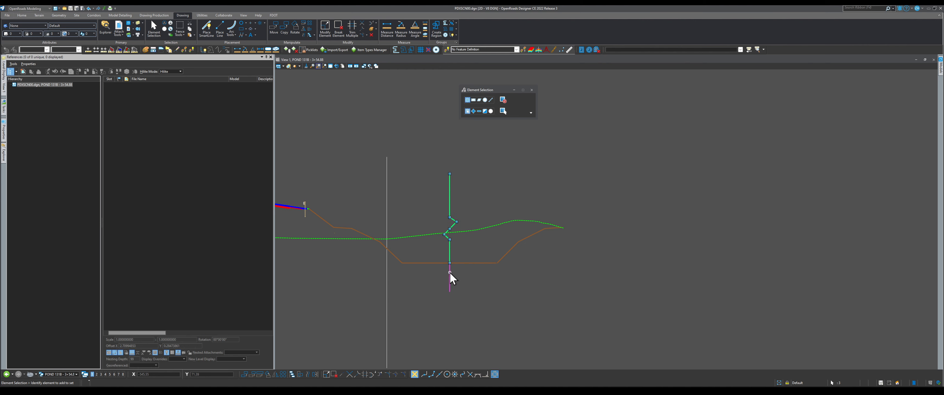
left_click(488, 287)
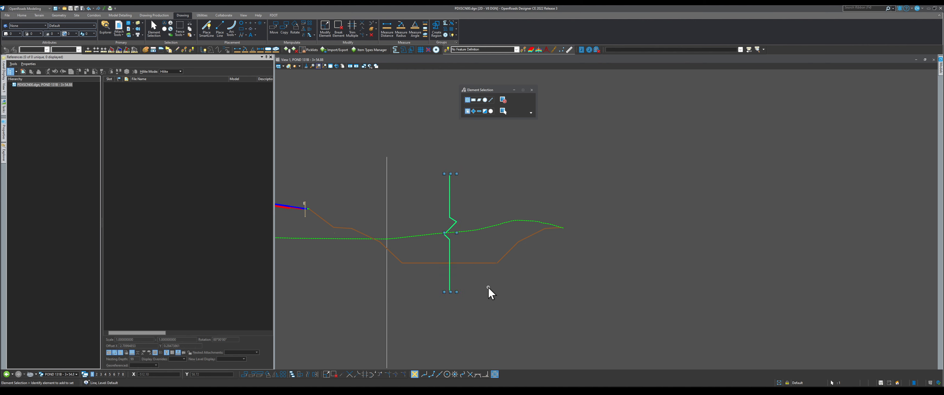
Delete the long plain vertical line beside the break symbol and open the pond sheet model to check the section on it
left_click(388, 285)
key("Delete")
scroll(399, 287, "down", 4)
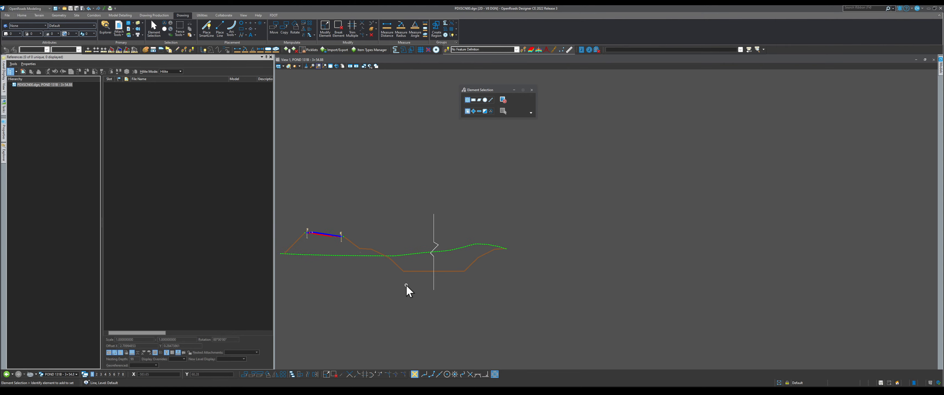
scroll(415, 281, "up", 3)
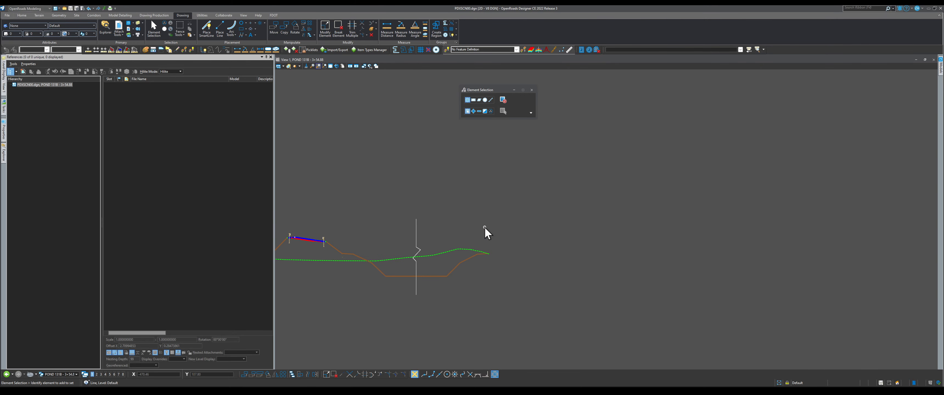
left_click(85, 374)
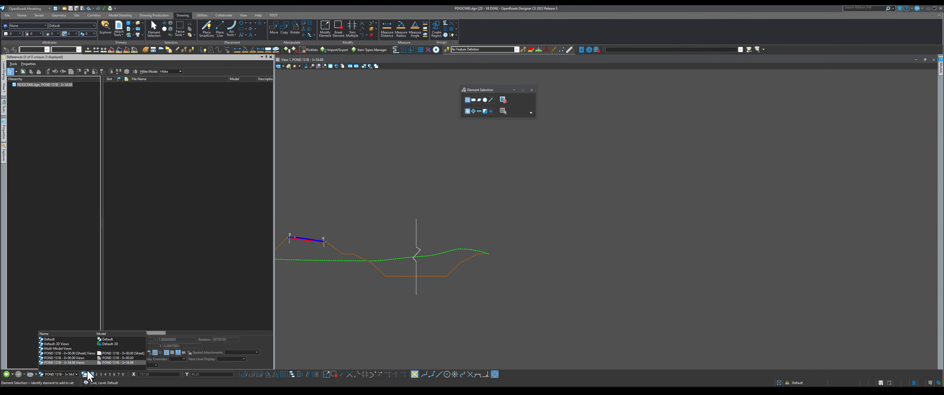
left_click(136, 354)
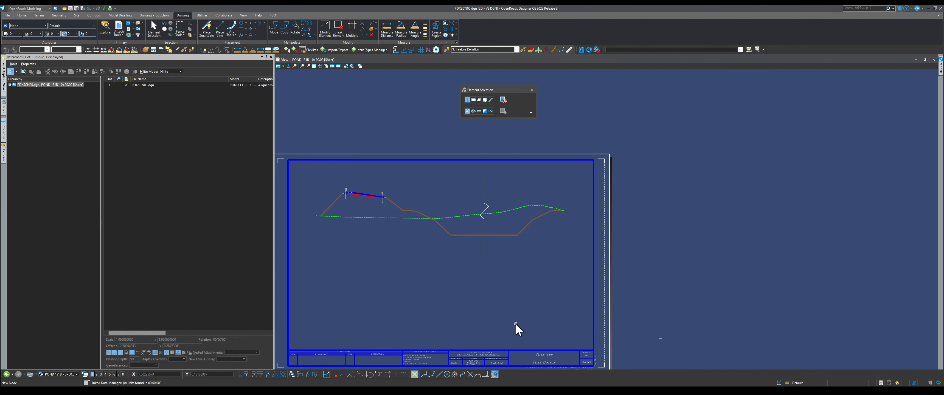
Reopen the merged pond section drawing model and review the example section details in POND A.pdf in Foxit PDF Editor
left_click(63, 374)
left_click(111, 366)
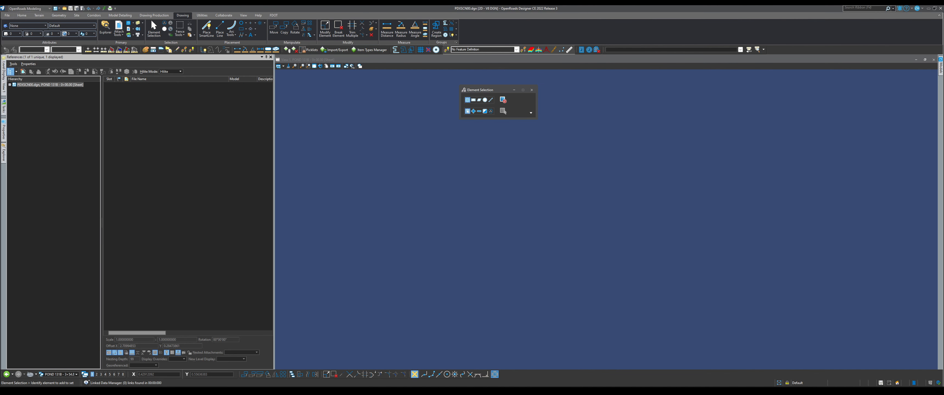
scroll(500, 317, "down", 2)
scroll(341, 247, "up", 2)
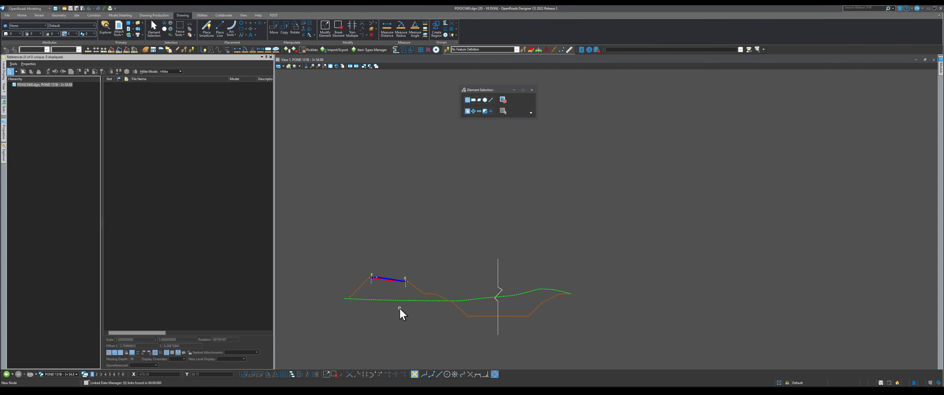
key("alt+Tab")
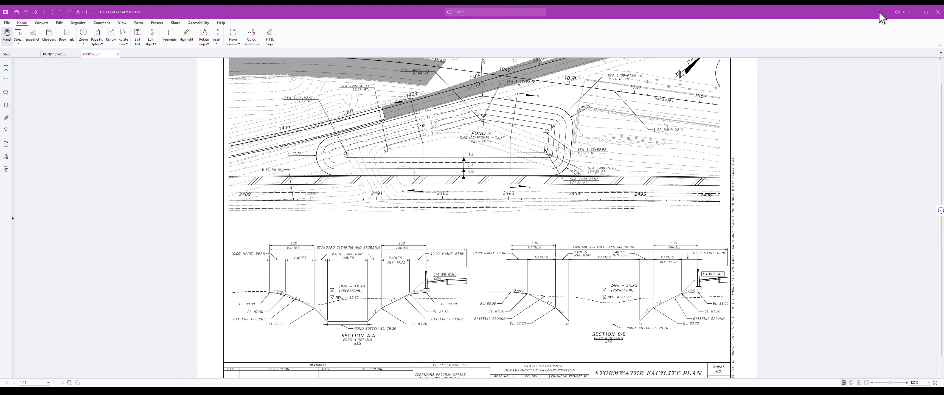
left_click(917, 14)
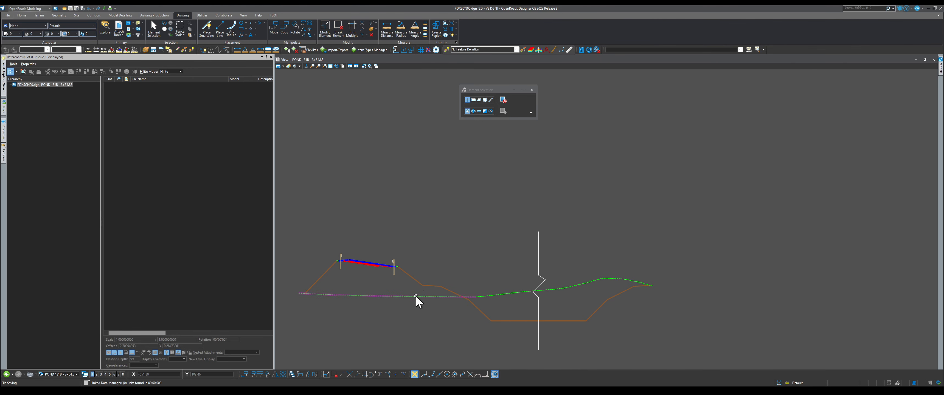
scroll(443, 279, "down", 2)
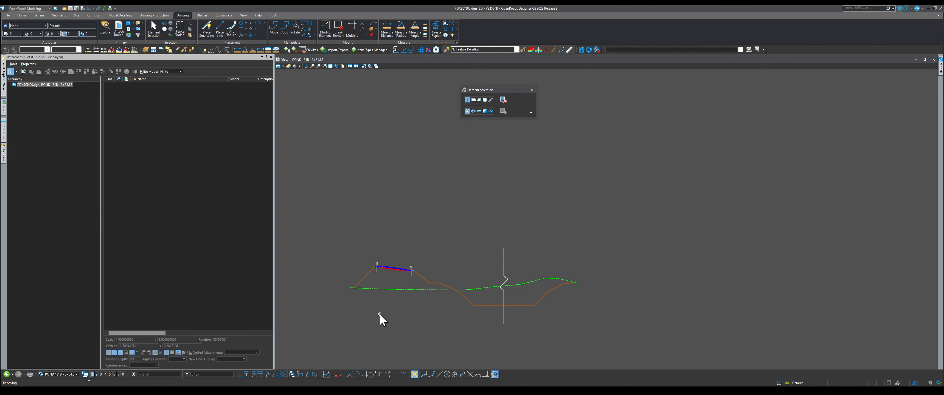
Open the pond sheet model again and save the file together with its settings
left_click(66, 374)
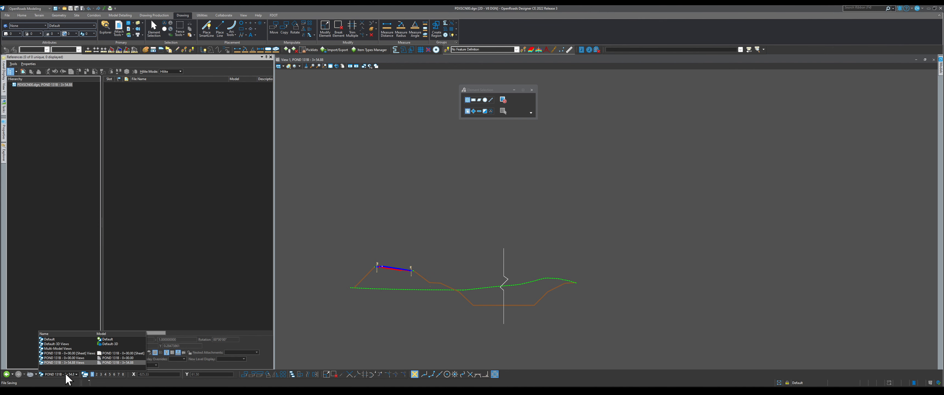
left_click(131, 360)
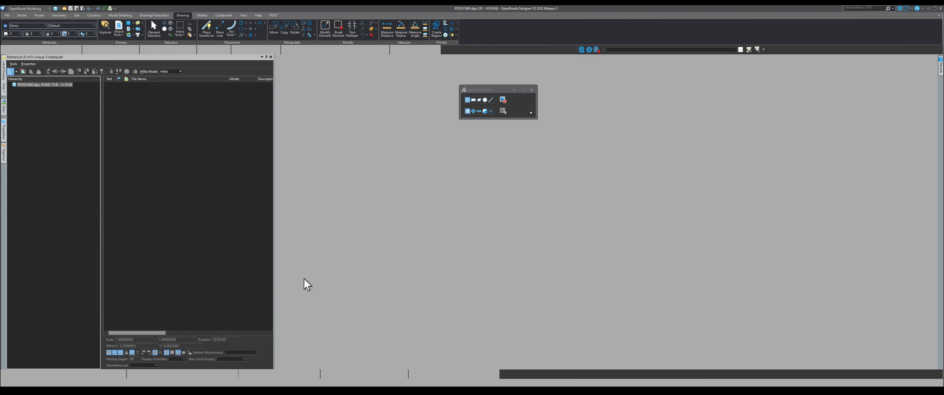
scroll(451, 275, "down", 1)
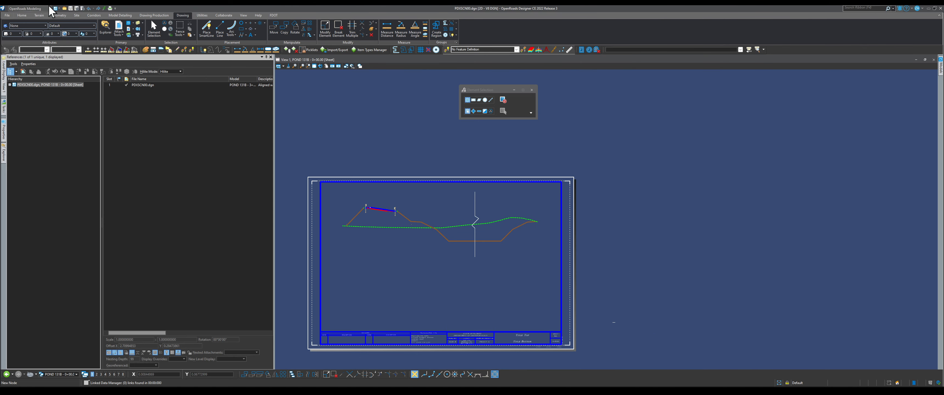
left_click(71, 8)
left_click(77, 9)
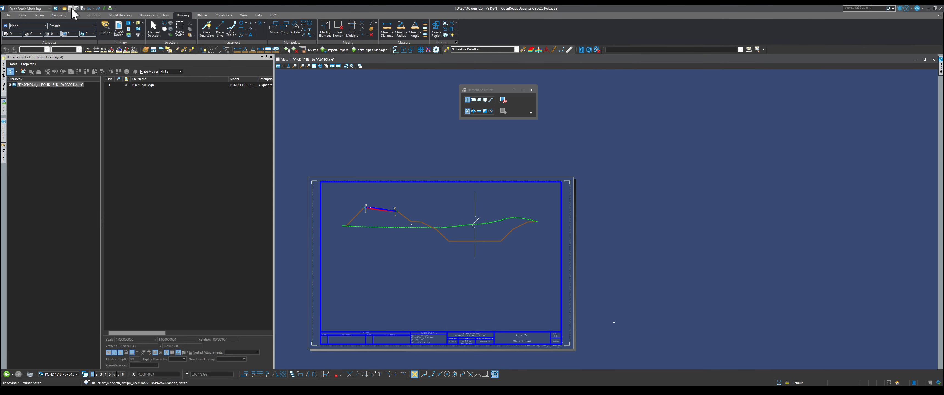